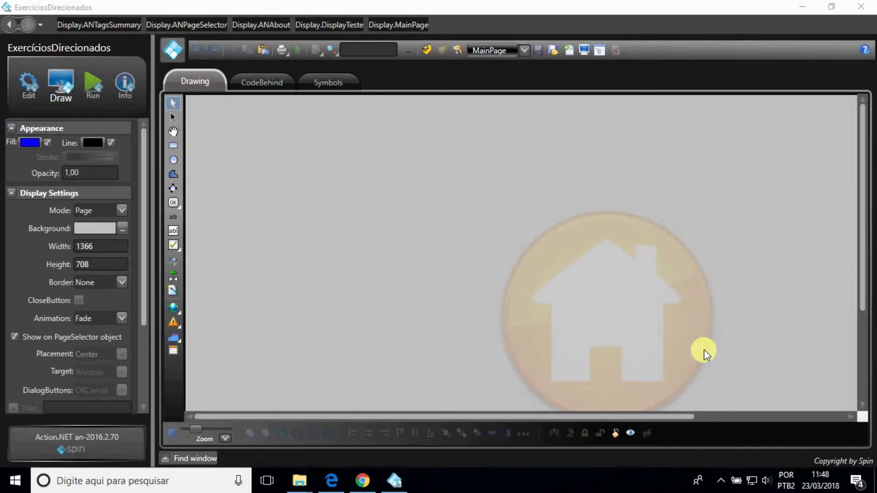
Remove the house image from the page and set its background to a vertical gradient from white to turquoise
click(627, 307)
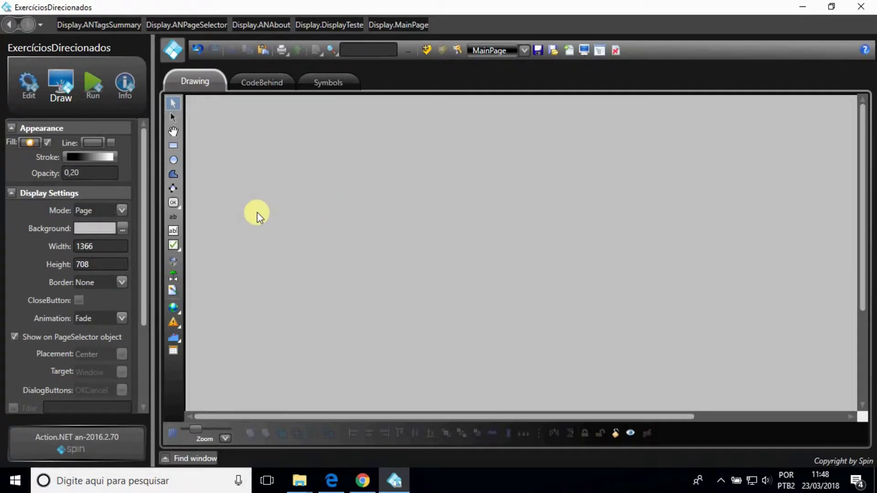
click(127, 224)
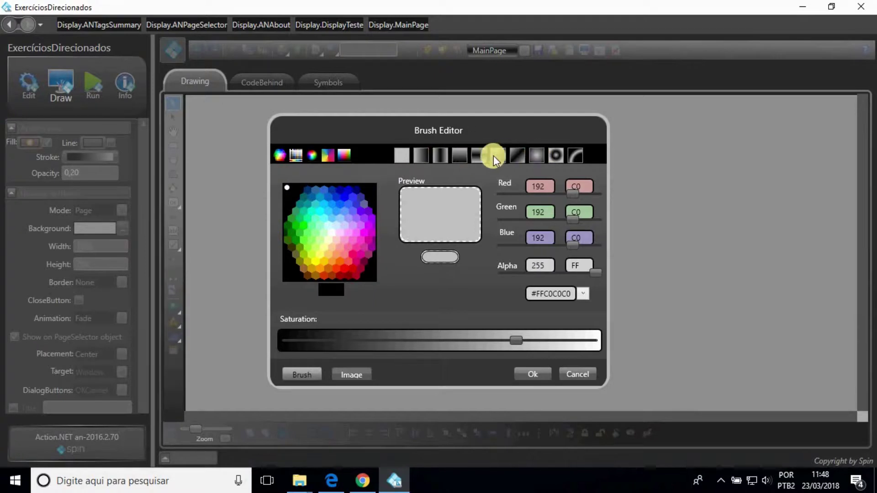
click(459, 157)
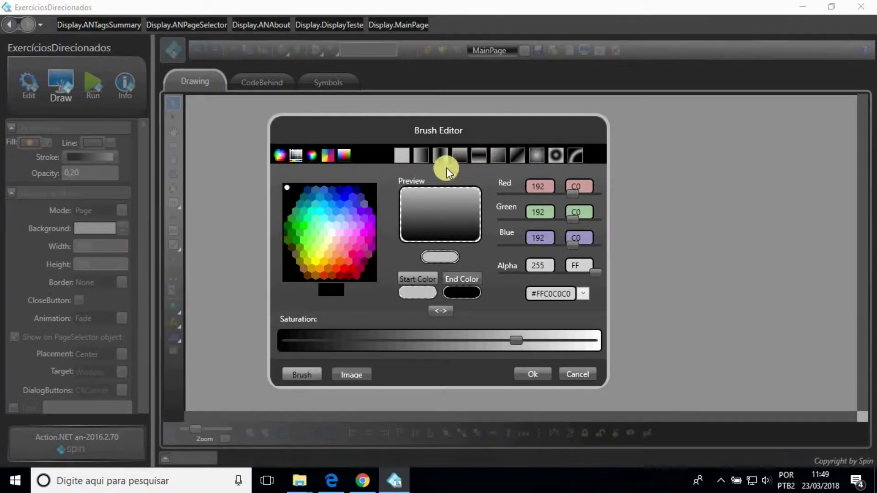
click(402, 293)
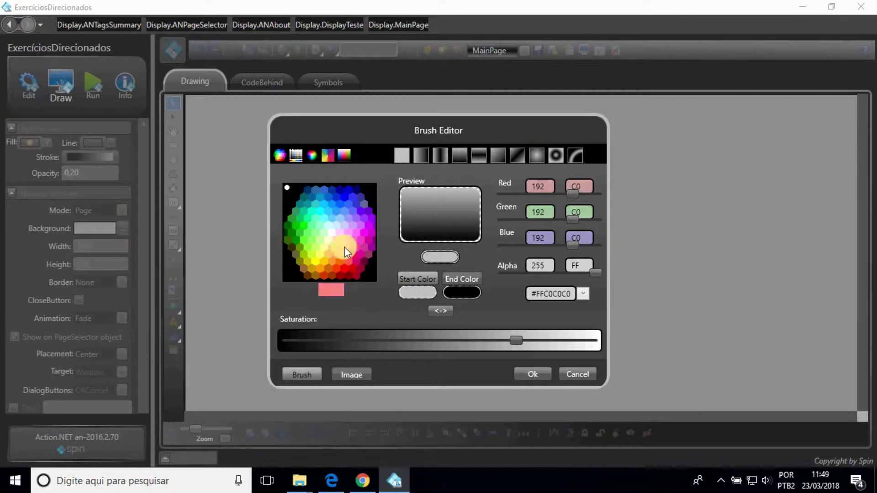
click(333, 234)
click(456, 292)
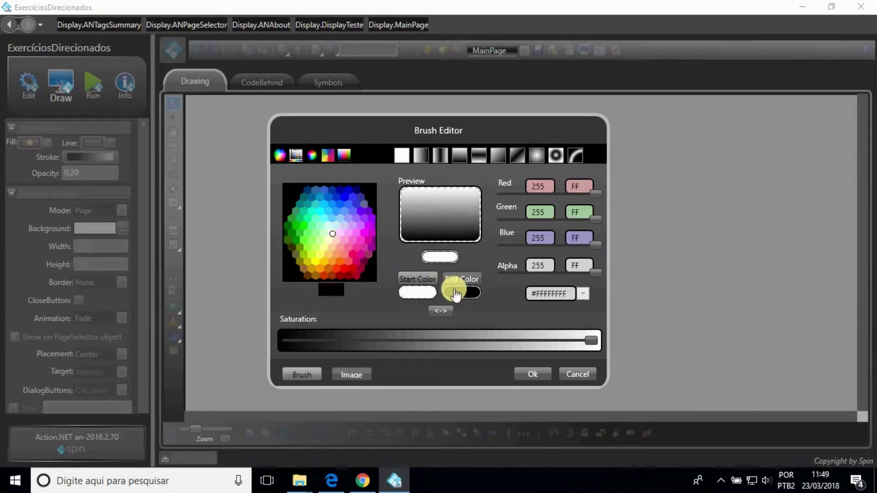
click(309, 212)
click(530, 372)
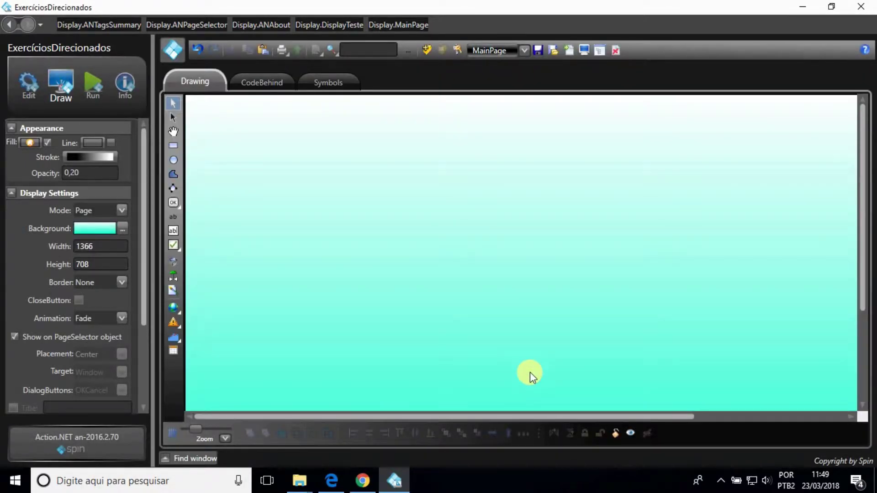
Resize the page to a width of 250 and a height of 500
drag(133, 250, 75, 245)
text(250)
key(Return)
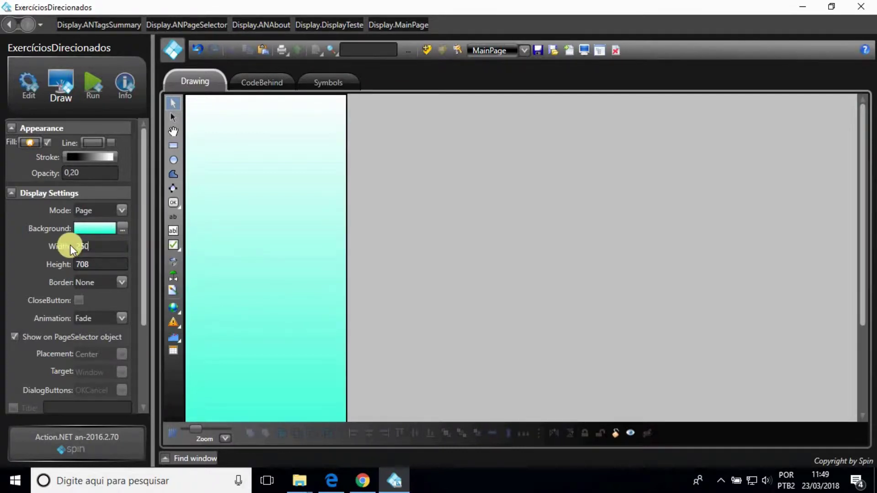
drag(99, 266, 75, 270)
text(500)
key(Return)
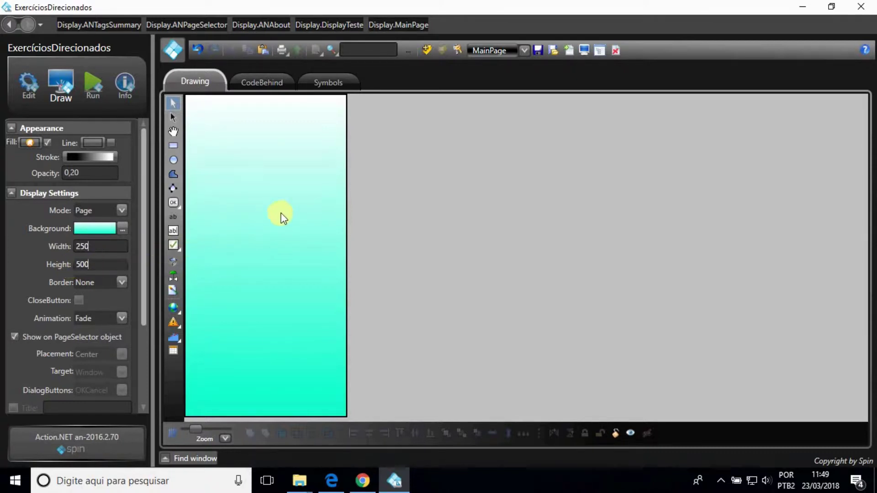
Draw a button about 133 by 39 at the top of the page and set its text to "Menu Principal"
click(174, 204)
drag(201, 107, 287, 132)
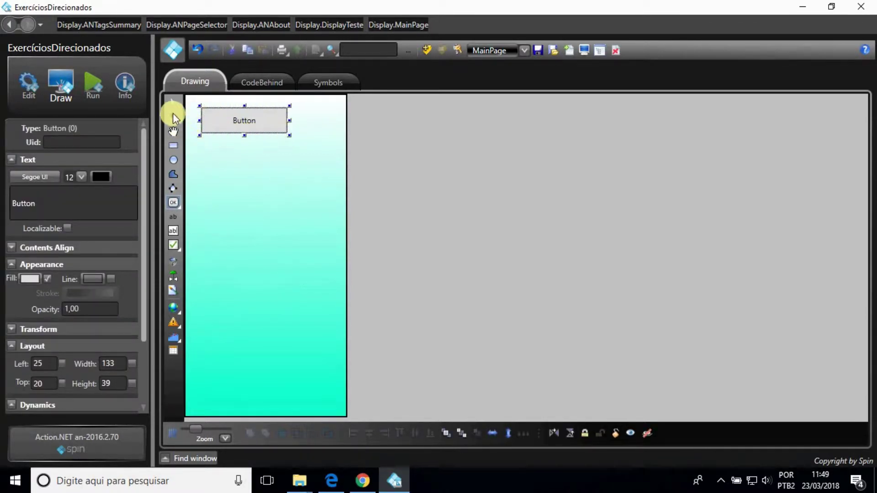
click(173, 109)
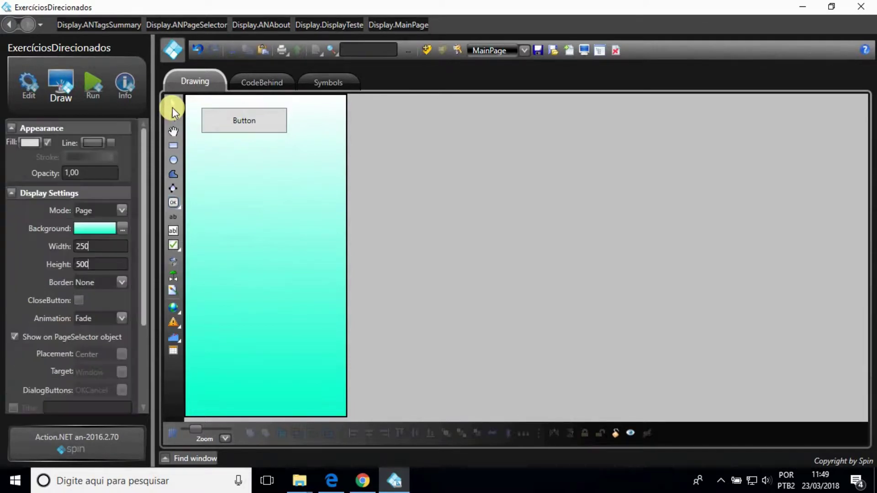
click(228, 122)
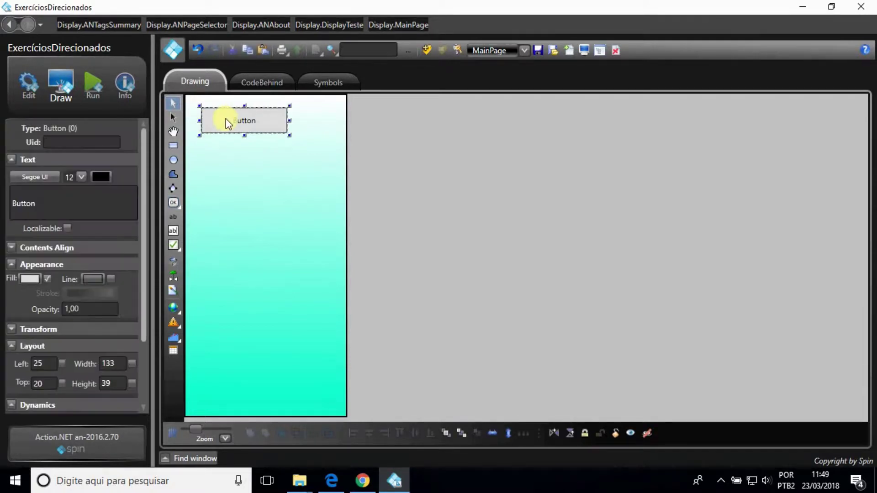
drag(84, 201, 11, 204)
text(Menu)
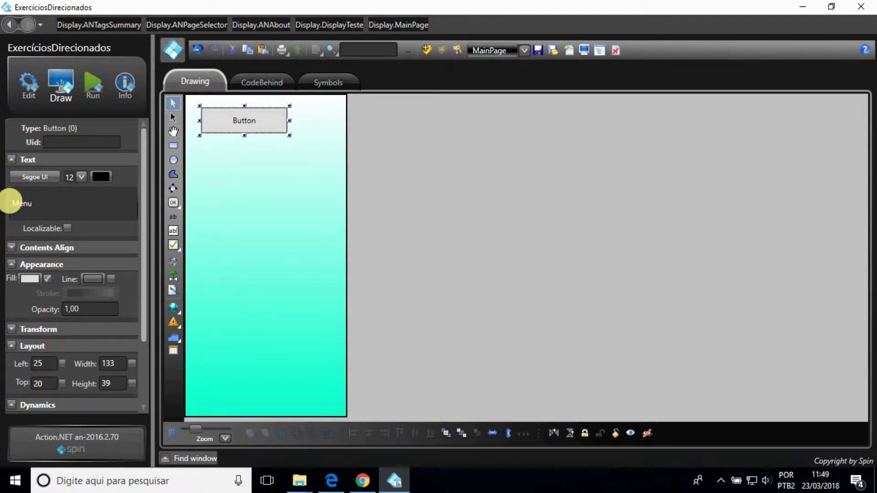
text( Principal)
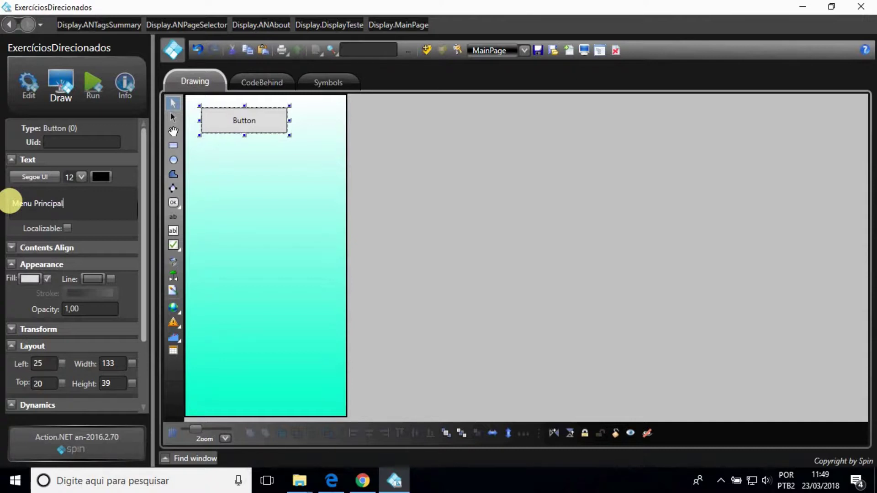
click(224, 191)
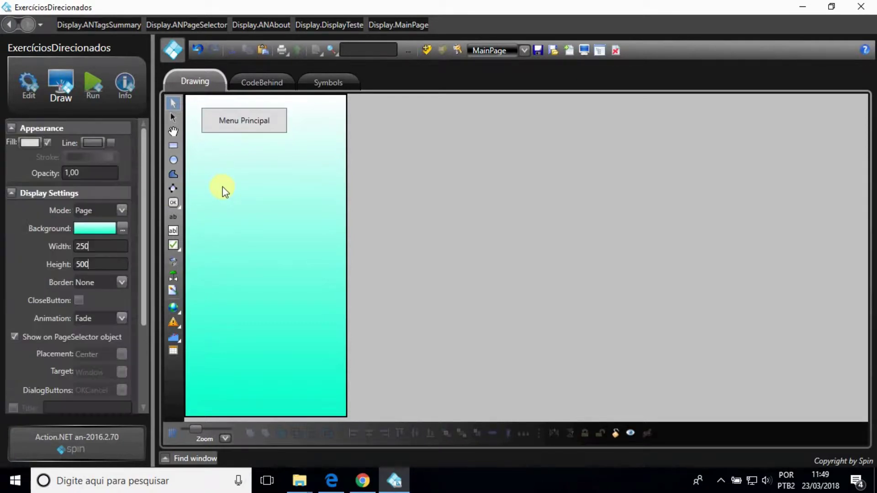
Add a Shine dynamic to the Menu Principal button with the tooltip "Menu" and OuterGlow enabled
click(253, 126)
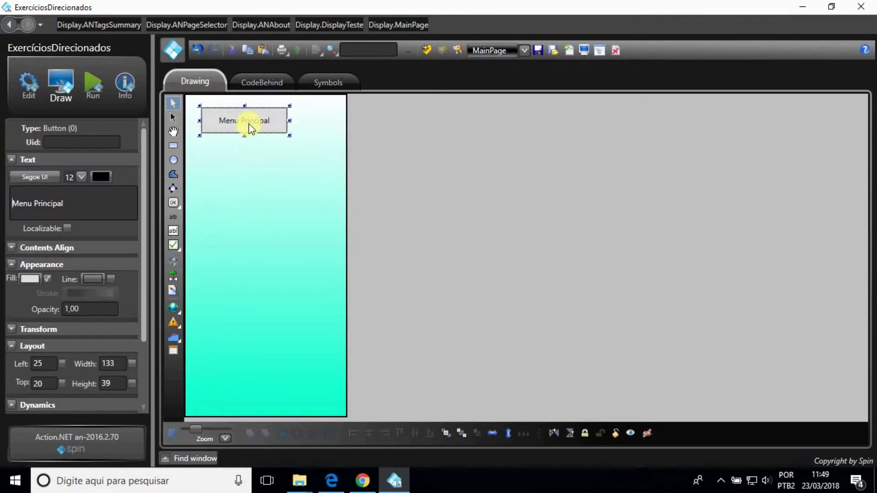
double_click(250, 127)
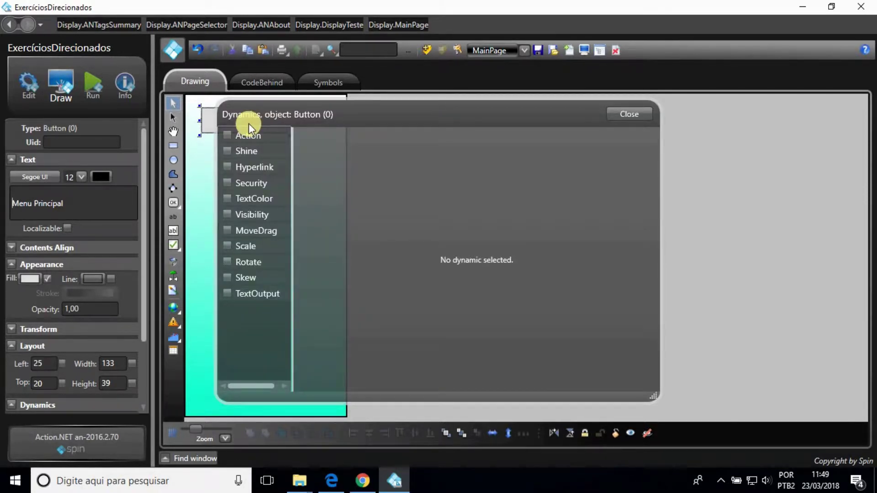
click(230, 151)
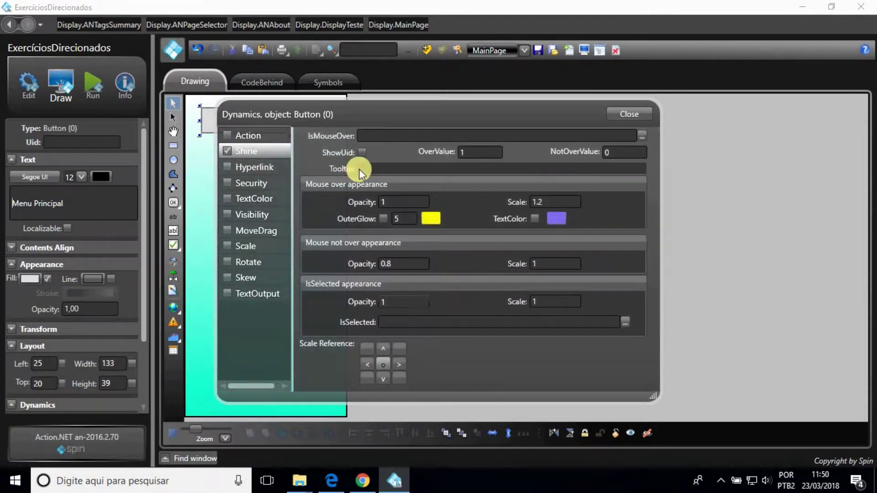
click(372, 170)
text(Menu)
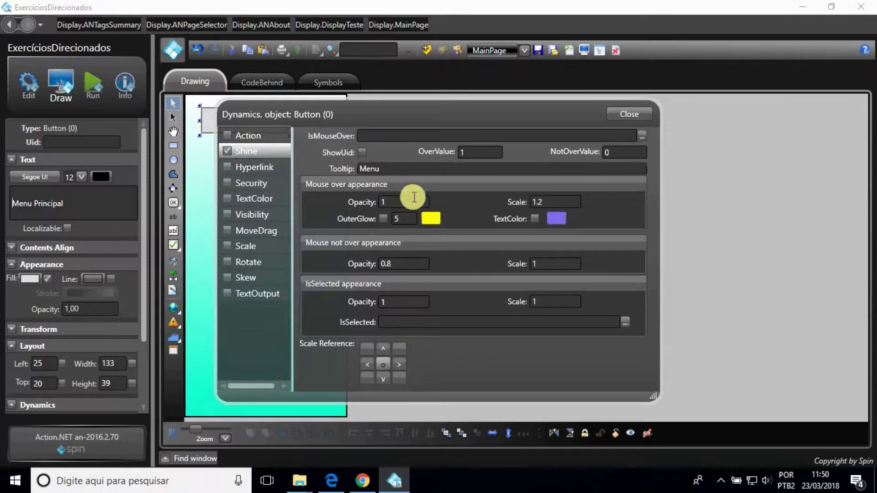
click(387, 219)
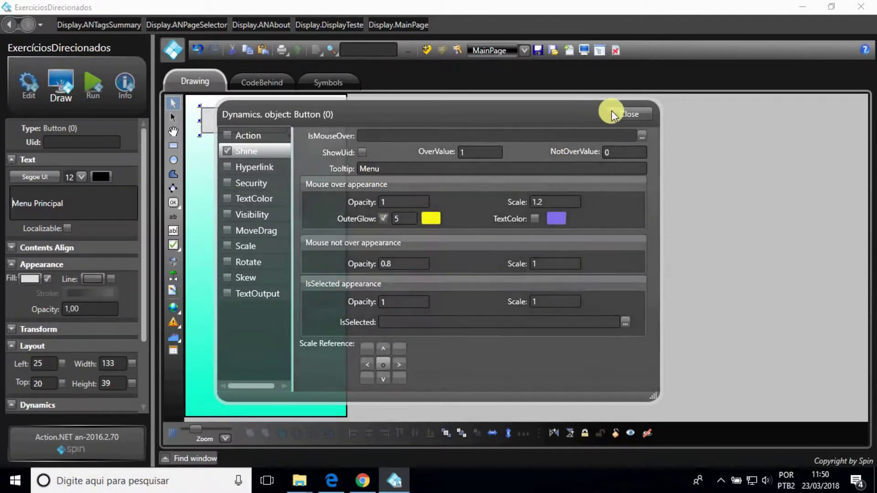
click(612, 115)
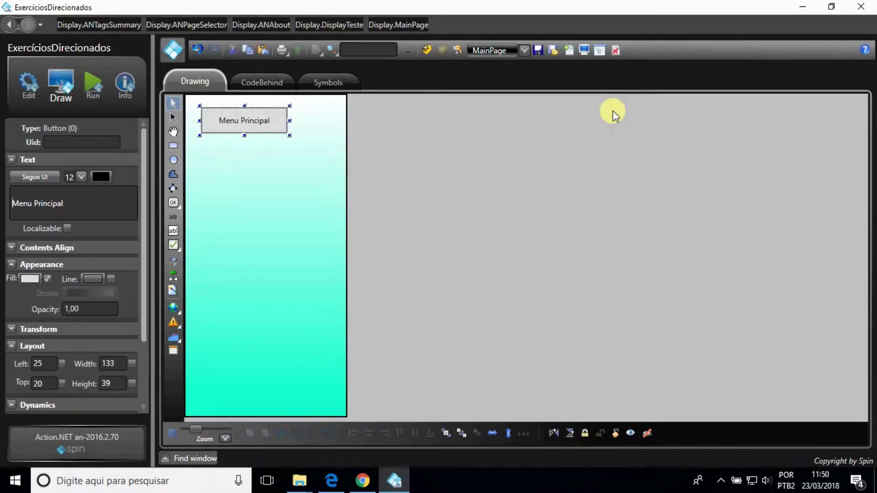
Preview the display to check the Menu Principal button's mouse-over effect, and return to the drawing
click(582, 53)
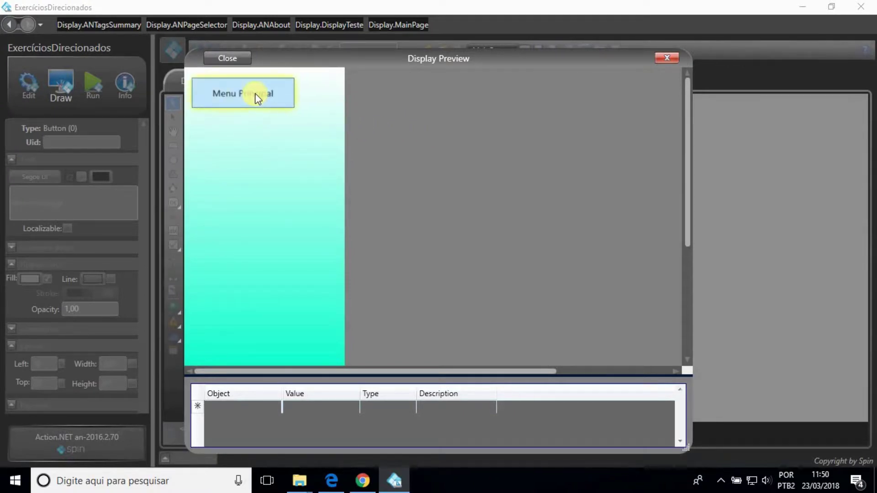
click(245, 59)
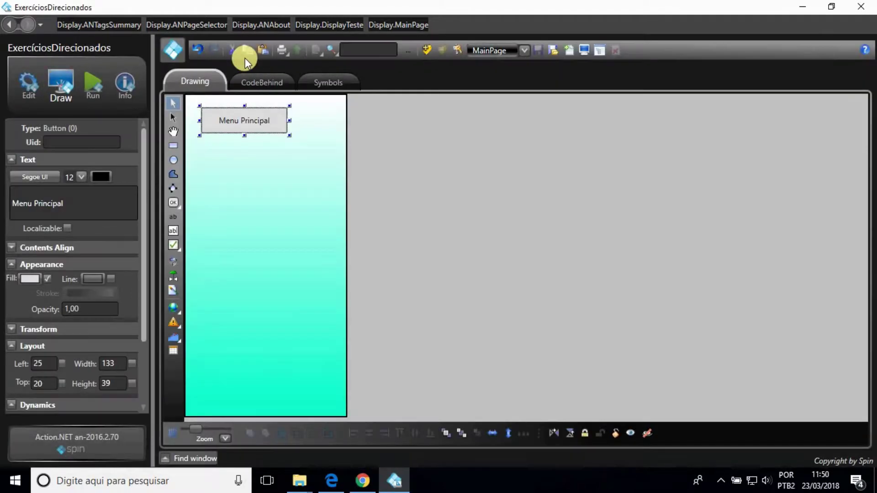
click(261, 158)
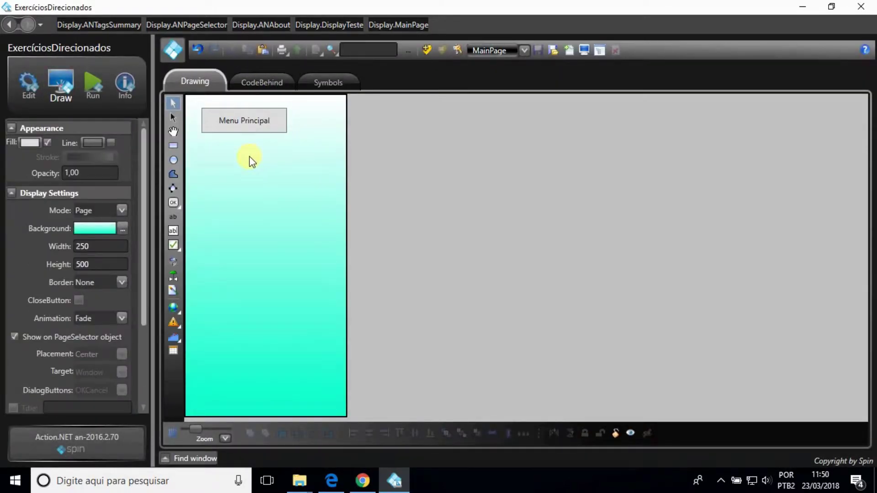
Draw six more buttons in a column below the Menu Principal button, each roughly the same size
click(173, 204)
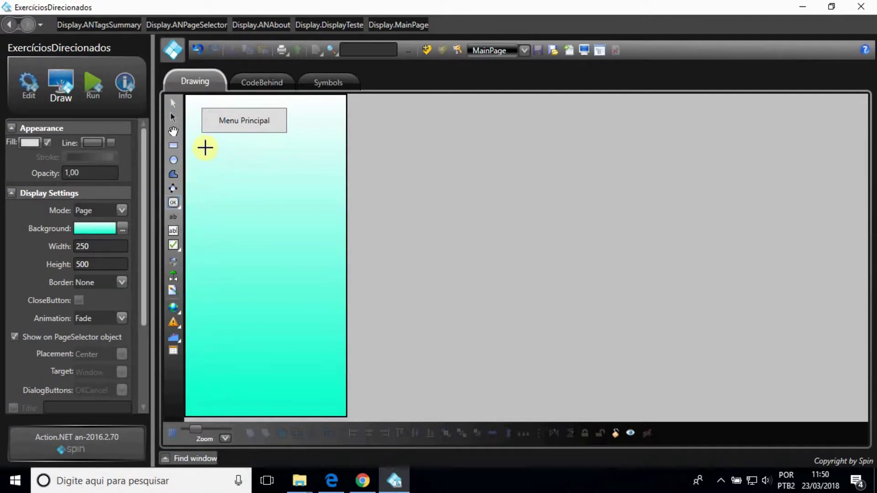
mouse_move(203, 147)
mouse_down()
mouse_move(247, 169)
mouse_move(293, 170)
mouse_up()
drag(203, 189, 288, 211)
drag(205, 220, 295, 251)
mouse_move(209, 262)
mouse_down()
mouse_move(227, 280)
mouse_move(291, 293)
mouse_up()
mouse_move(201, 307)
mouse_down()
mouse_move(248, 309)
mouse_move(290, 337)
mouse_up()
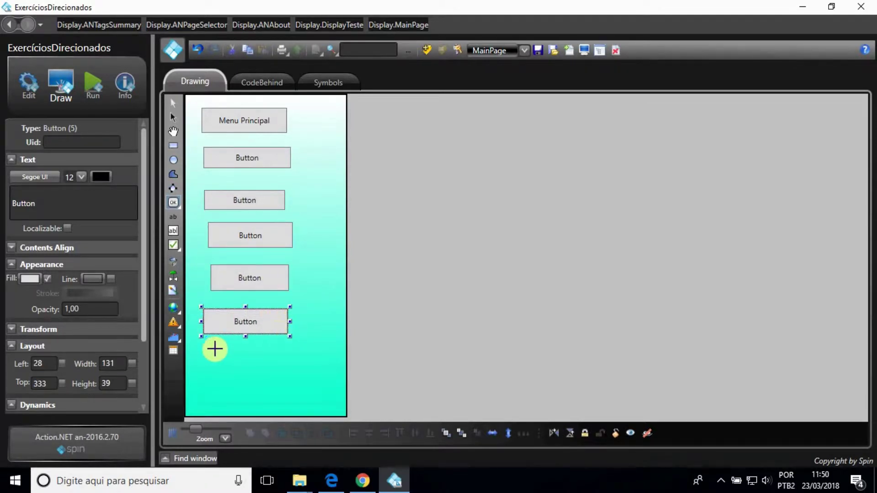
drag(200, 347, 289, 375)
click(173, 104)
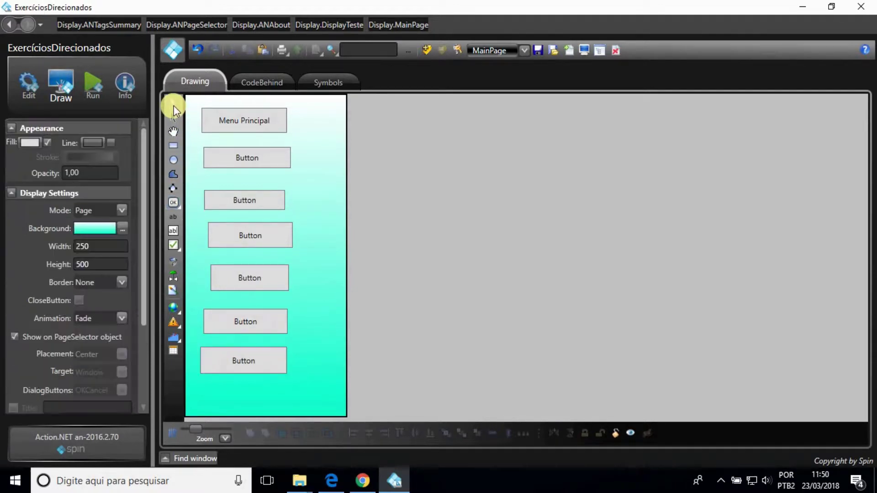
Set the second button to a width of 133 and a height of 39, matching the Menu Principal button
click(227, 121)
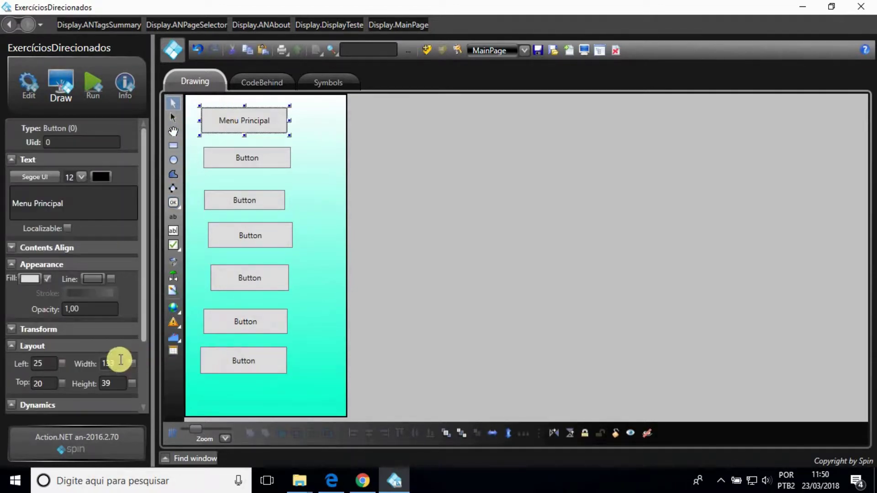
click(237, 164)
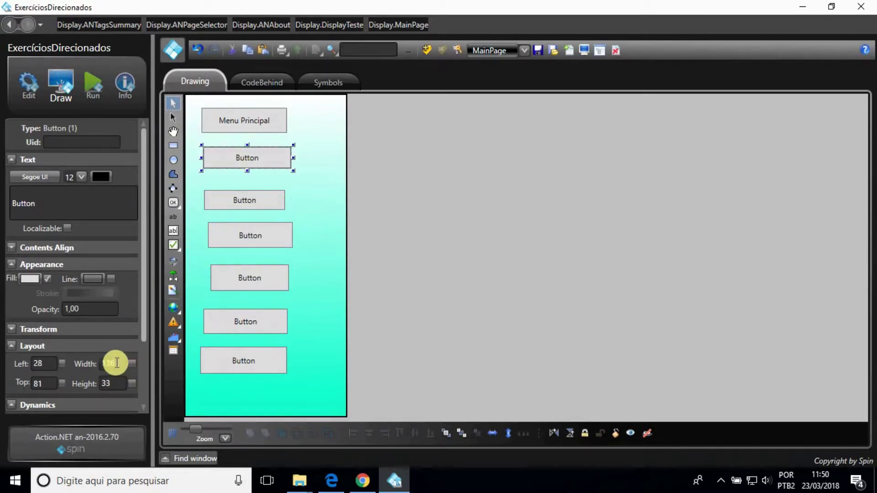
text(133)
double_click(114, 384)
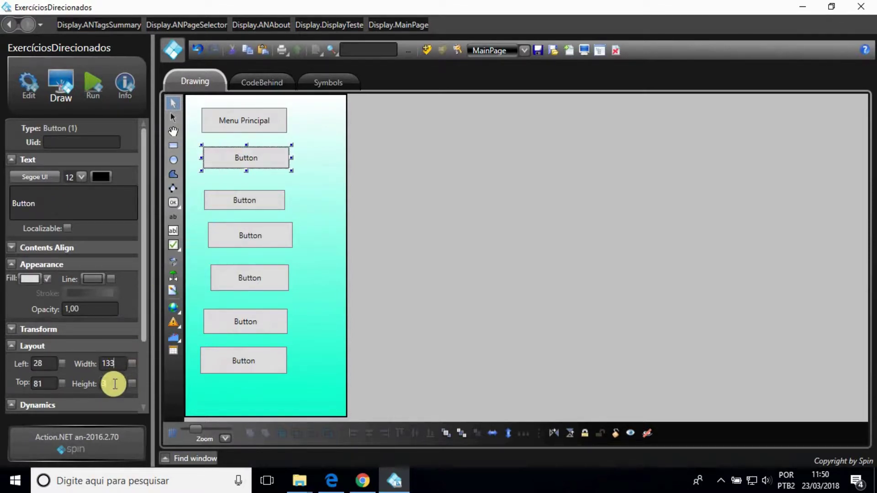
click(303, 268)
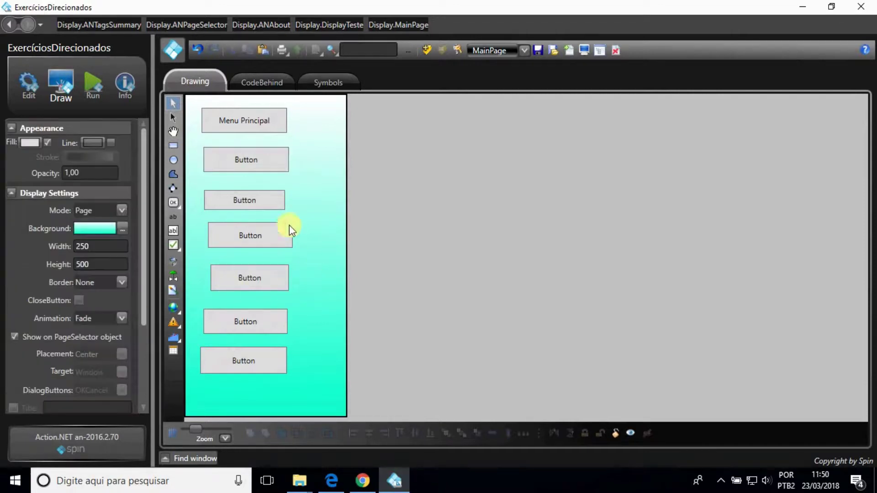
Set the third button's width to 133 and its height to 39
click(267, 205)
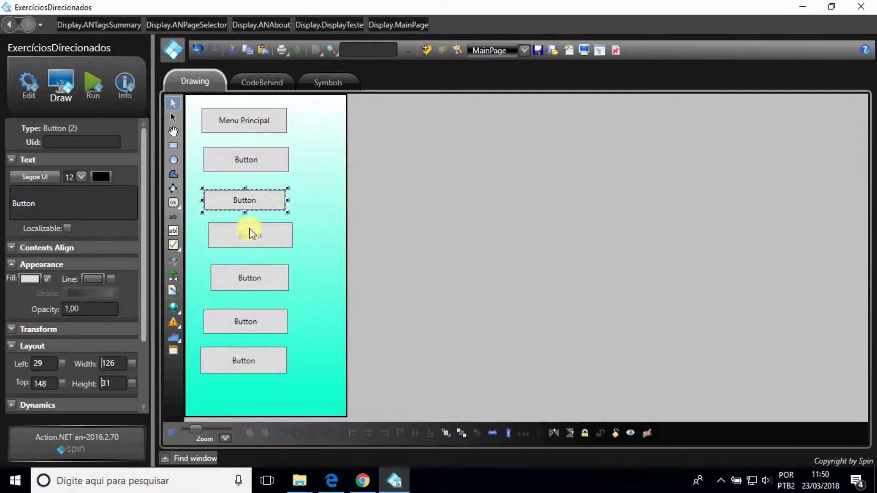
double_click(120, 363)
text(133)
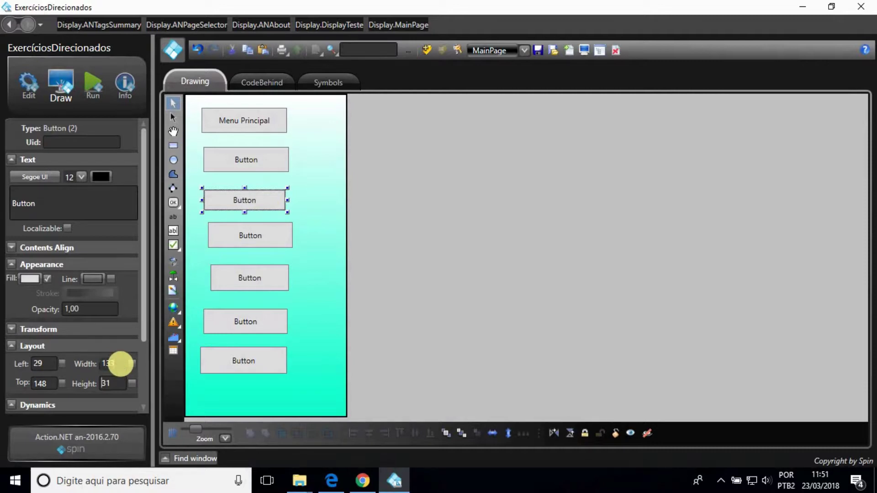
double_click(120, 383)
text(30)
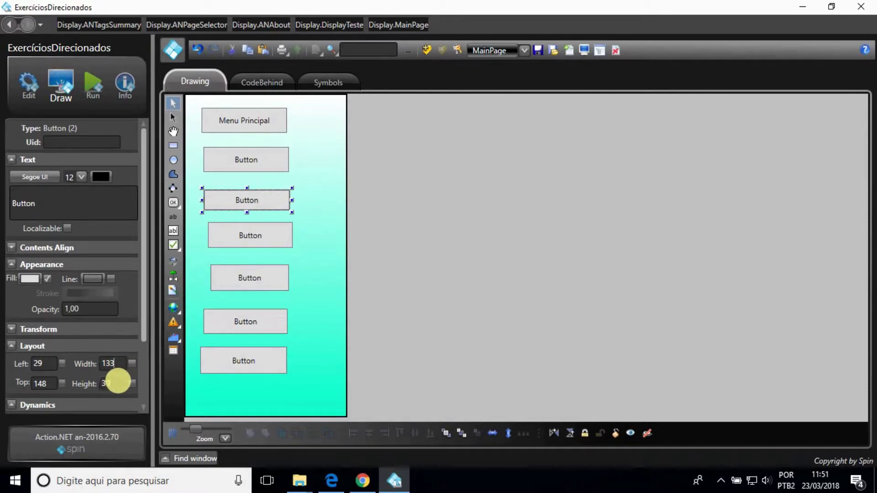
Resize the fourth and fifth buttons to a width of 133 and a height of 39
click(283, 241)
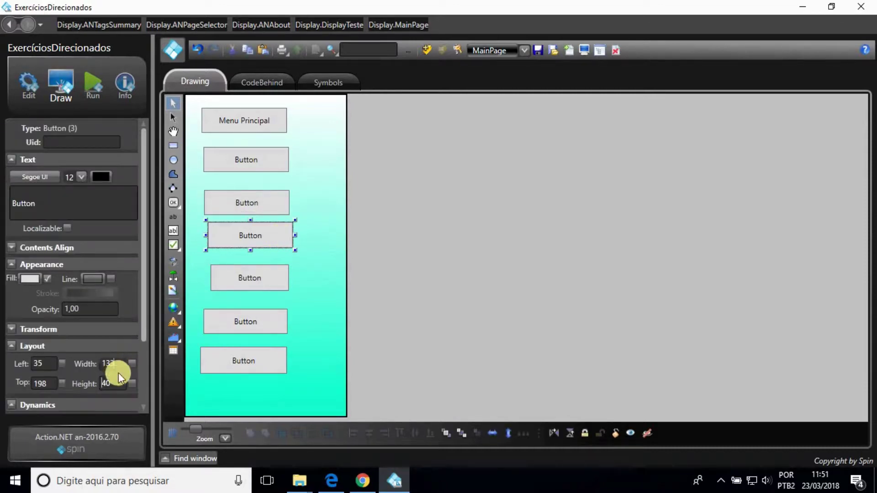
click(250, 279)
double_click(118, 363)
text(133)
key(Tab)
Set the width of the two lowest buttons to 133 and the height of the last one to 39
click(234, 327)
double_click(117, 364)
text(133)
click(231, 360)
double_click(119, 363)
text(133)
key(Tab)
text(39)
click(273, 385)
Align the left edges of all seven menu buttons with the Menu Principal button
click(263, 356)
ctrl+click(259, 325)
ctrl+click(263, 278)
ctrl+click(262, 234)
ctrl+click(257, 199)
ctrl+click(257, 163)
ctrl+click(254, 123)
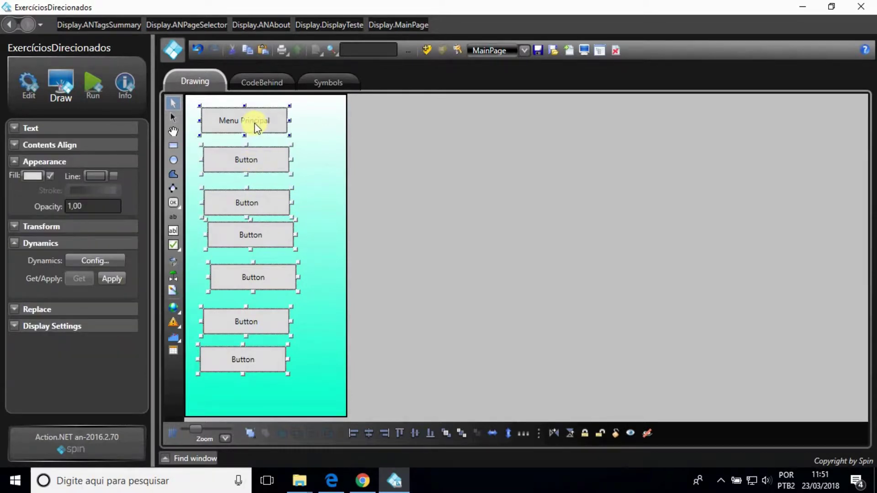
click(353, 433)
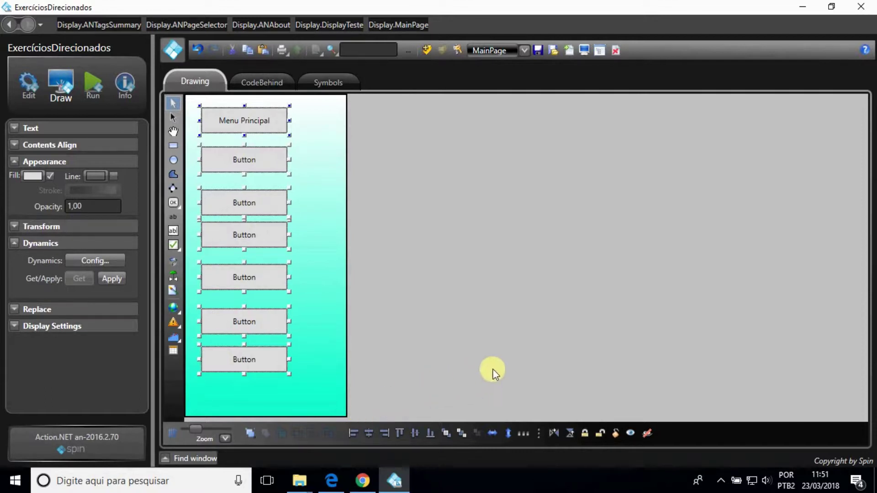
Space the seven buttons evenly down the page and move the whole column toward the page's centre
click(539, 433)
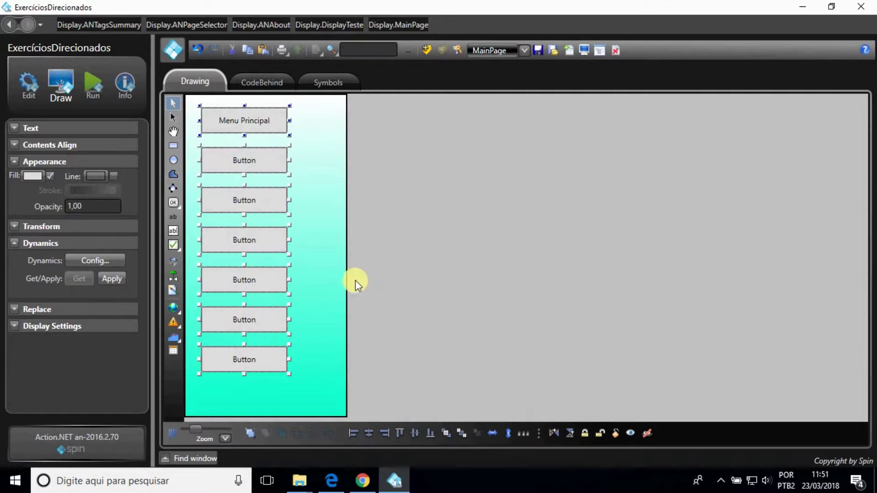
drag(265, 240, 281, 250)
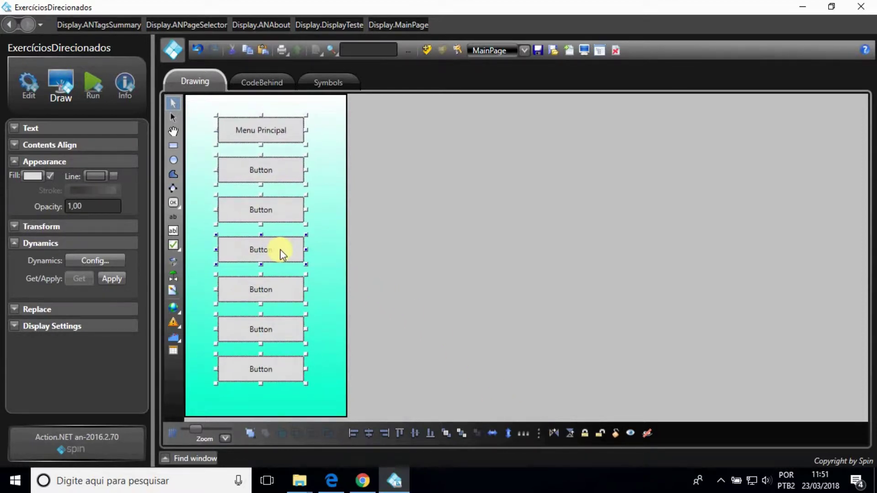
click(336, 262)
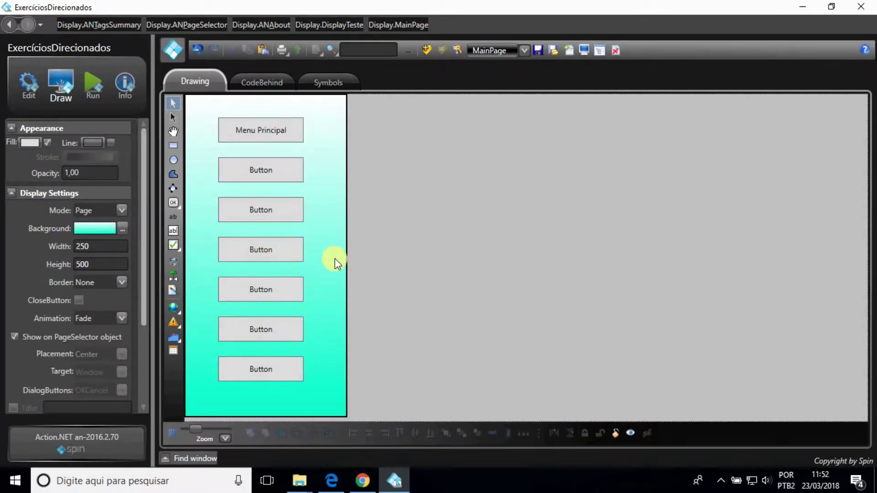
Label the second button "Dispositivo" and the third button "Alarme"
click(55, 210)
drag(55, 210, 15, 212)
text(Dispositivo)
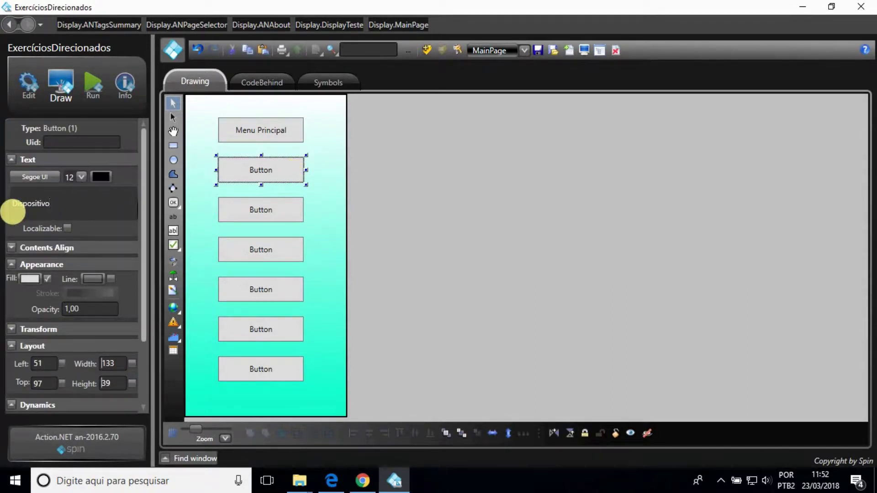
click(255, 213)
drag(55, 205, 10, 204)
key(BackSpace)
text(Alarme)
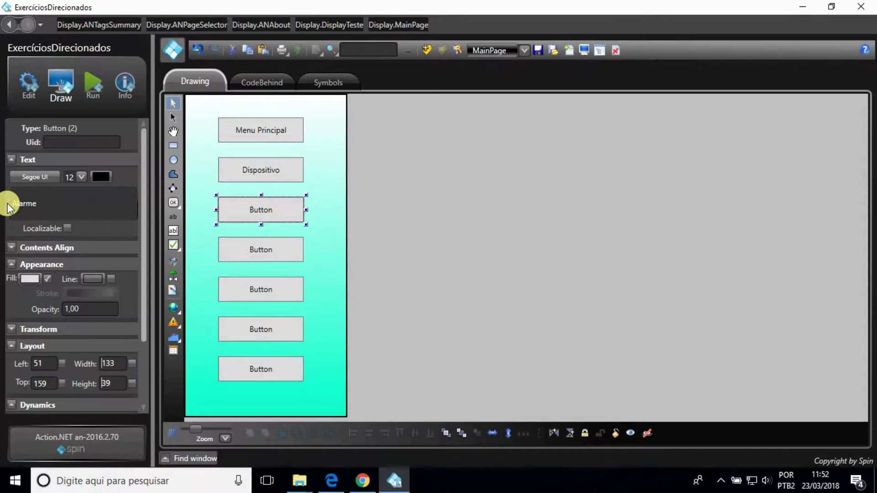
click(310, 232)
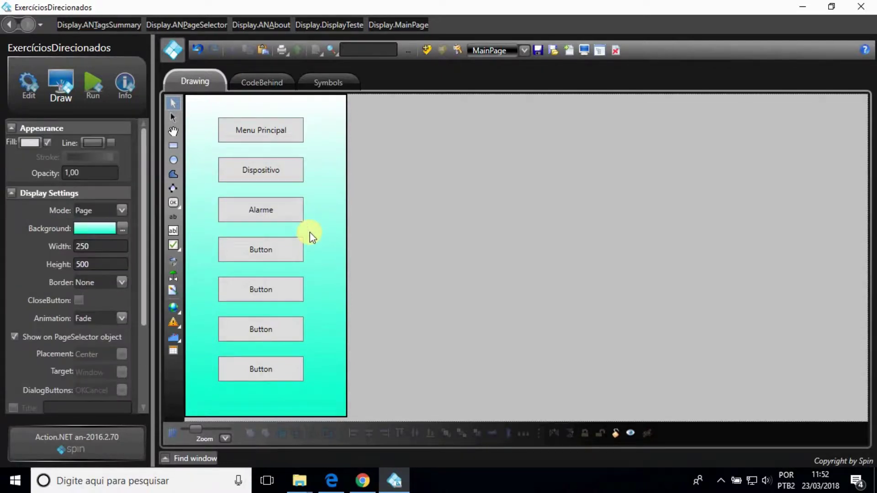
Change the fourth button's text to "Histórico de alarme"
click(284, 247)
click(58, 202)
drag(58, 201, 10, 204)
key(BackSpace)
text(Histórico de alarme)
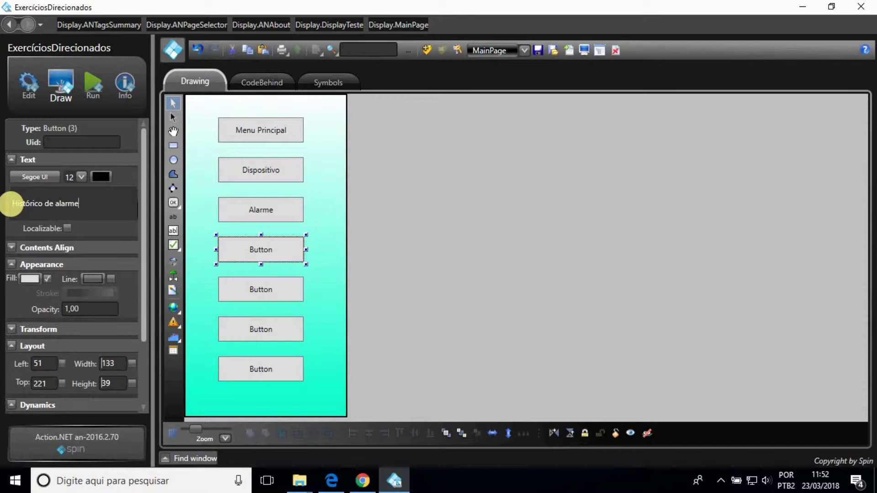
Label the fifth button "Trend" and the sixth button "Banco de dados"
click(244, 290)
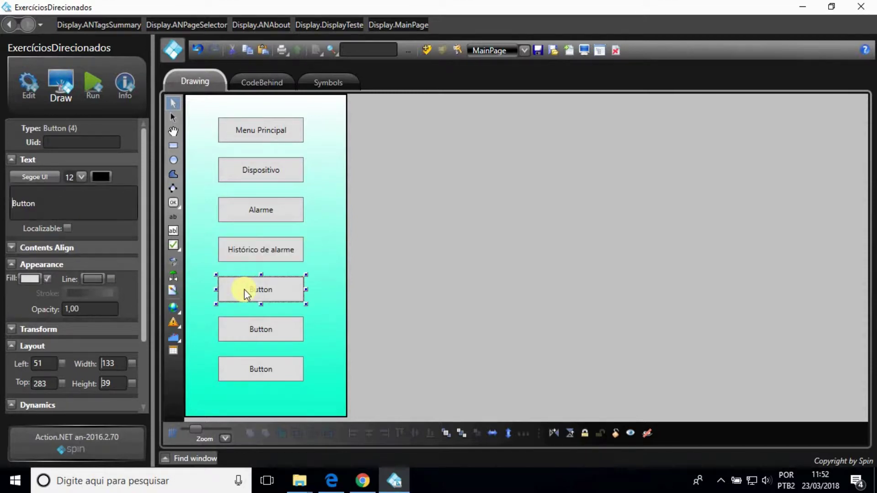
click(55, 200)
drag(54, 200, 10, 202)
text(Trend)
click(238, 325)
key(BackSpace)
text(Banco de dados)
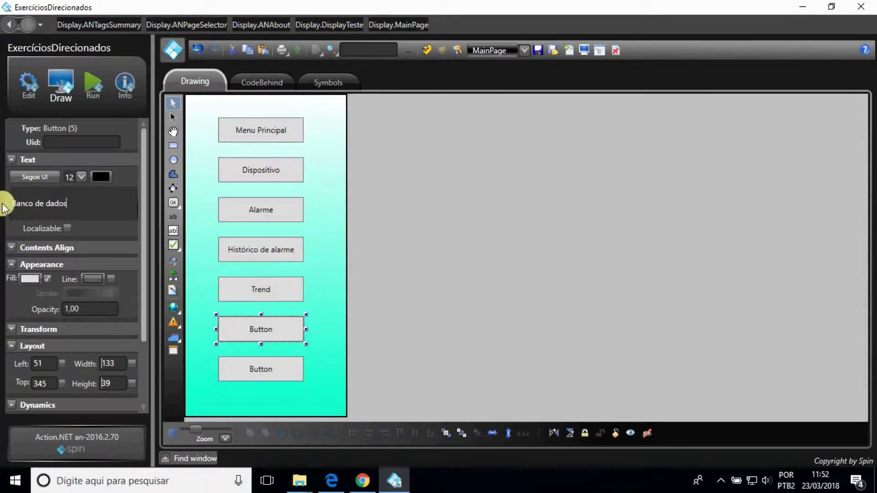
Change the last button's text to "Relatórios"
click(254, 371)
drag(40, 201, 11, 202)
text(Relatórios)
click(326, 332)
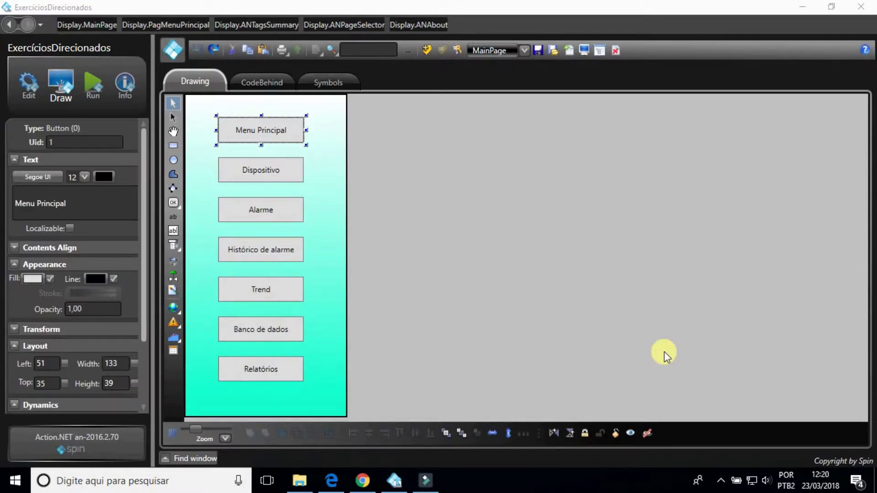
Create a new .NET Smart Client display named PagMenuPrincipal
click(569, 50)
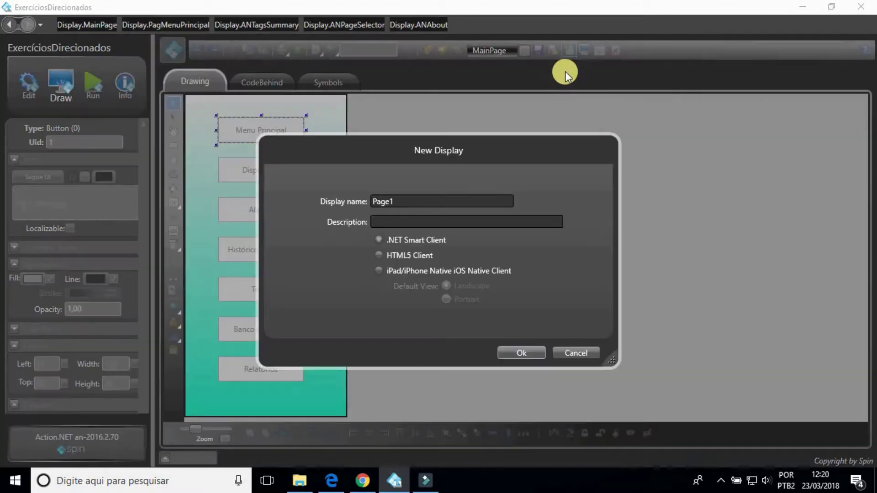
drag(403, 202, 368, 201)
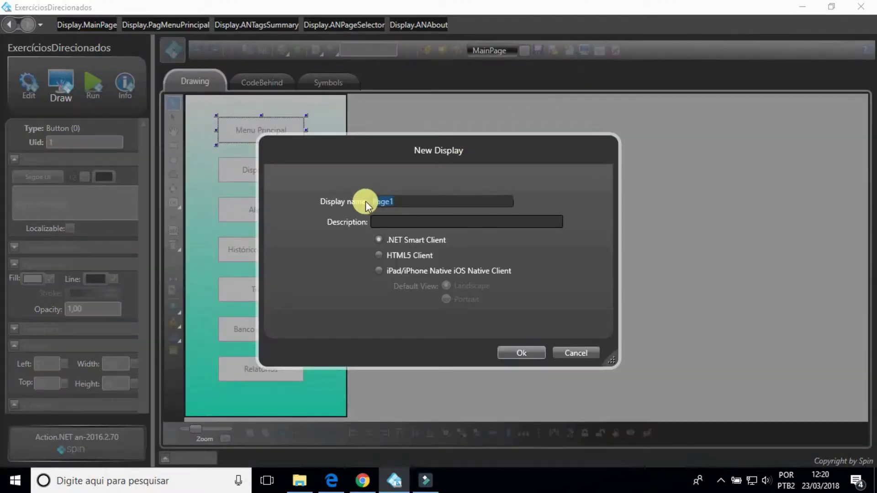
text(PagMenuPrincipal)
click(380, 222)
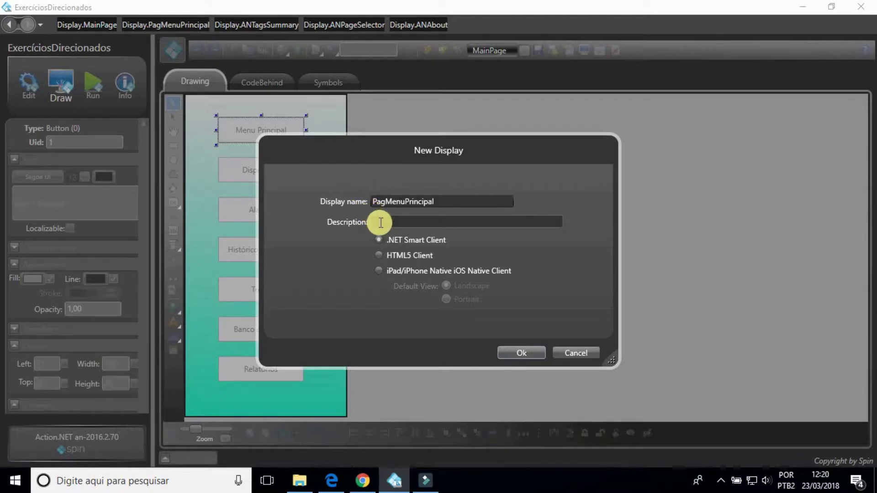
click(513, 351)
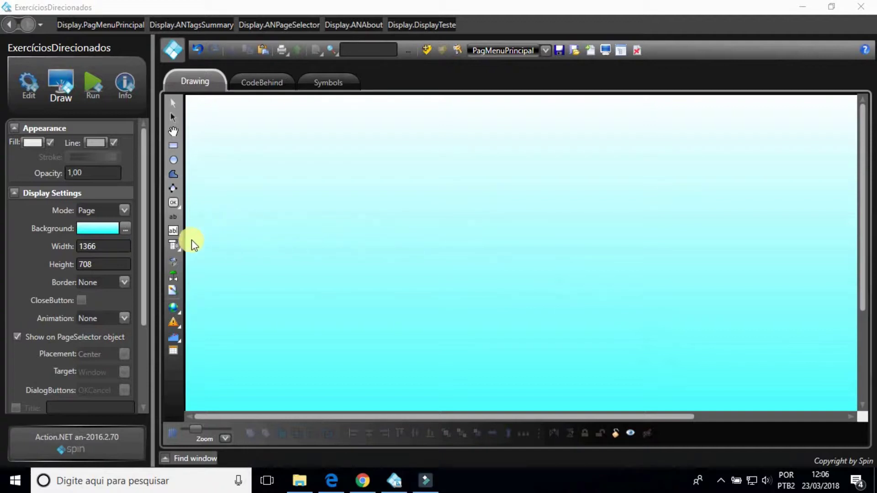
Draw a combo box in the upper-left area of the PagMenuPrincipal page
mouse_move(180, 242)
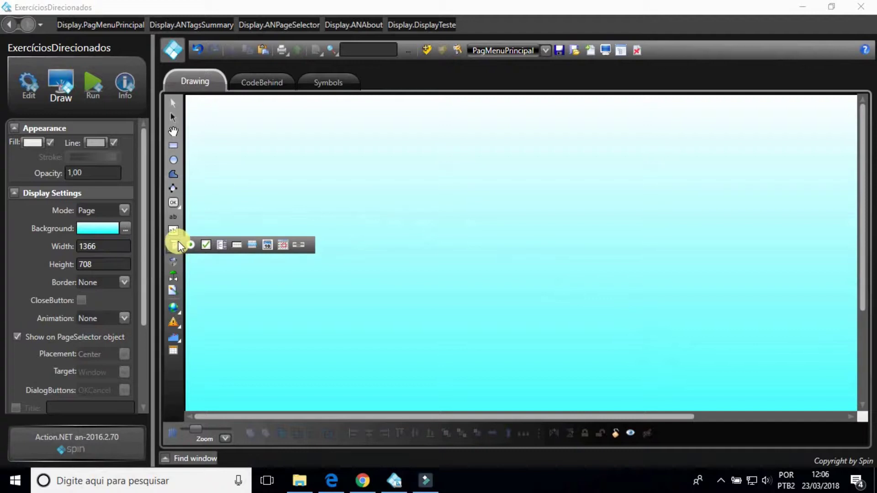
click(175, 244)
drag(223, 171, 308, 187)
Draw a text block about 83 wide and 26 high above the combo box
click(174, 228)
click(172, 217)
click(219, 136)
drag(240, 146, 277, 157)
click(173, 103)
Set the text of the text block above the combo box to "Área:"
click(211, 121)
click(213, 146)
drag(63, 198, 2, 205)
text(Ár)
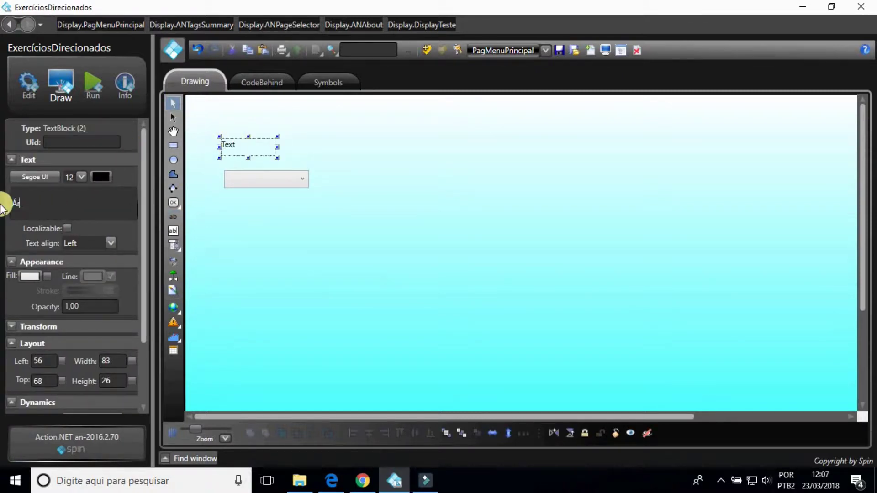
text(ea:)
click(309, 133)
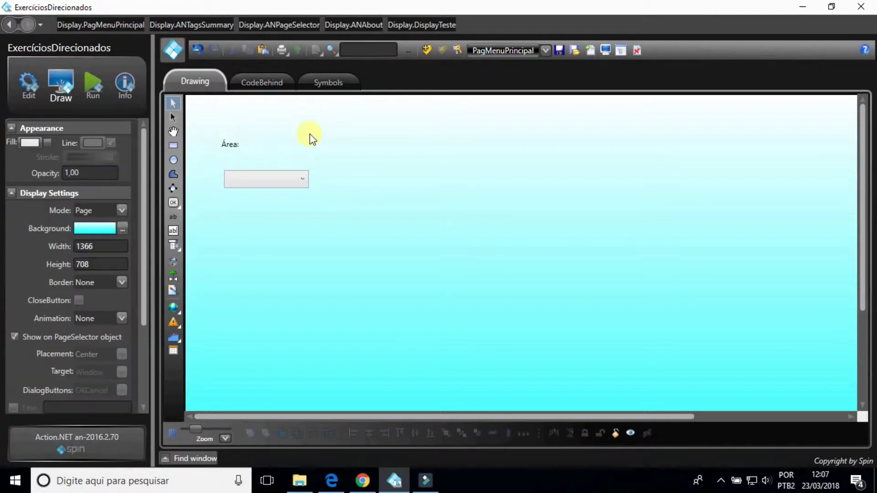
Move the Área label directly above the combo box and align their left edges
drag(235, 144, 240, 154)
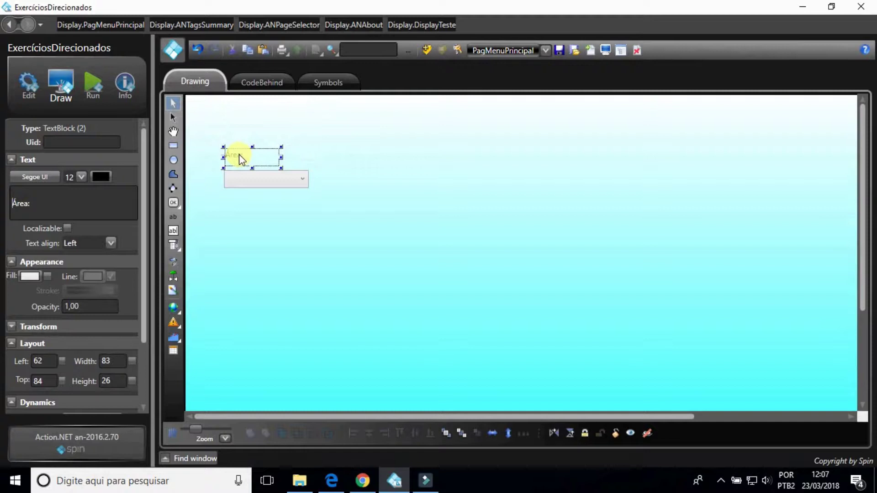
click(238, 180)
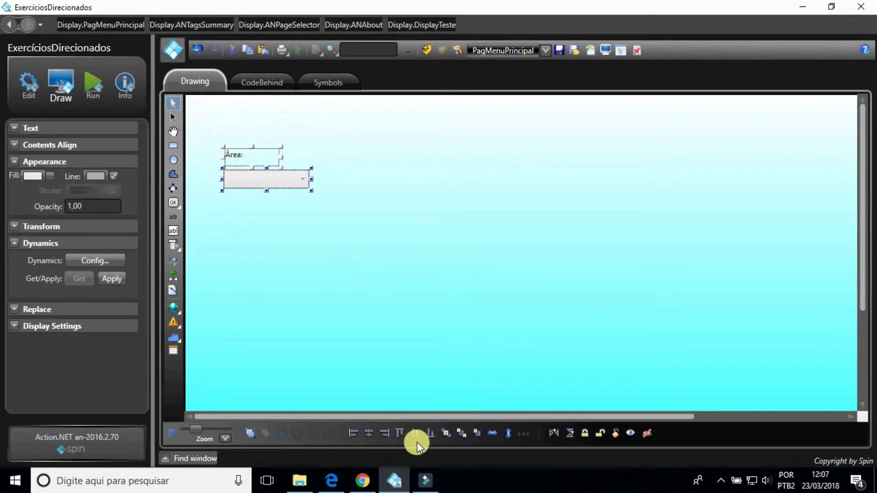
click(357, 432)
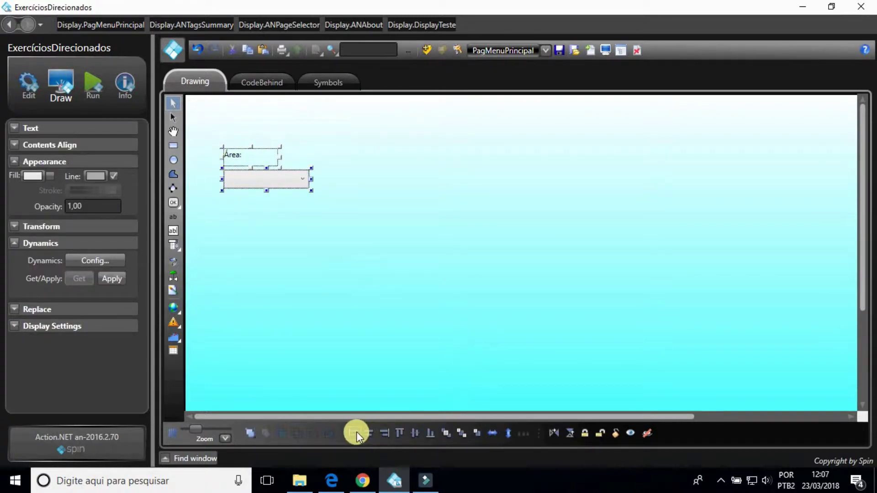
click(313, 265)
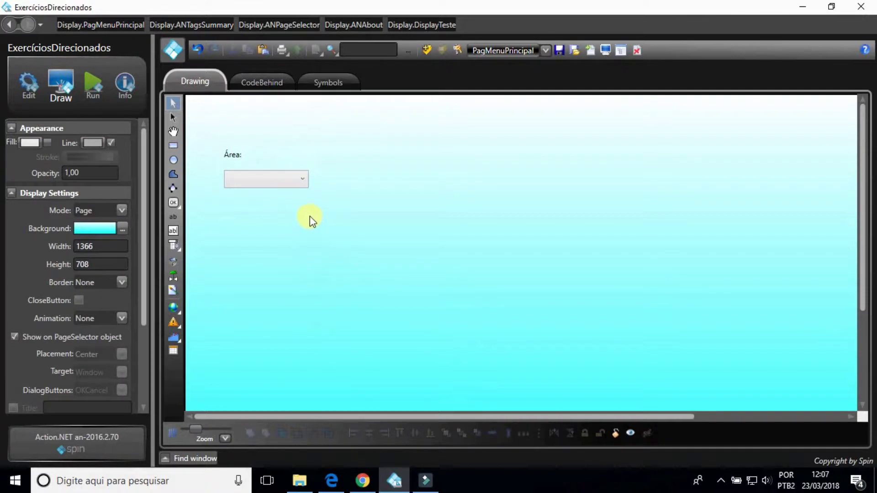
Insert the LinearGauge symbol from the Gauges category beside the combo box, at about left 248 and top 74
click(174, 261)
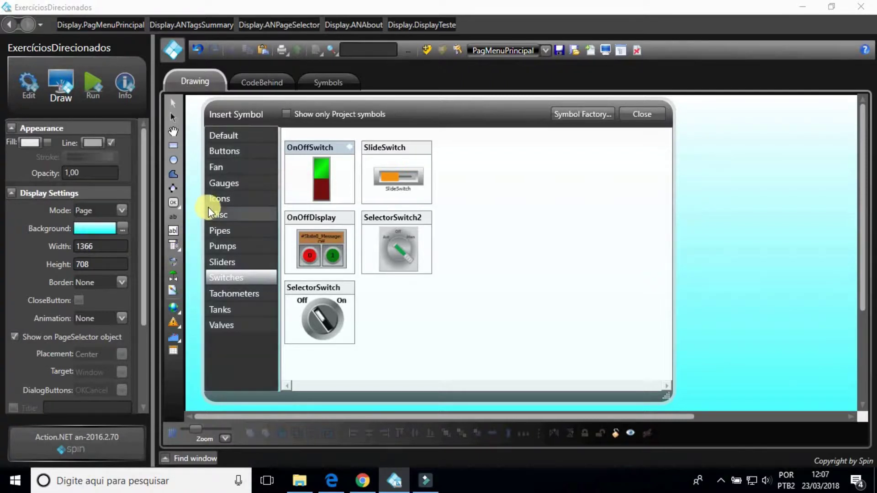
click(220, 183)
click(309, 174)
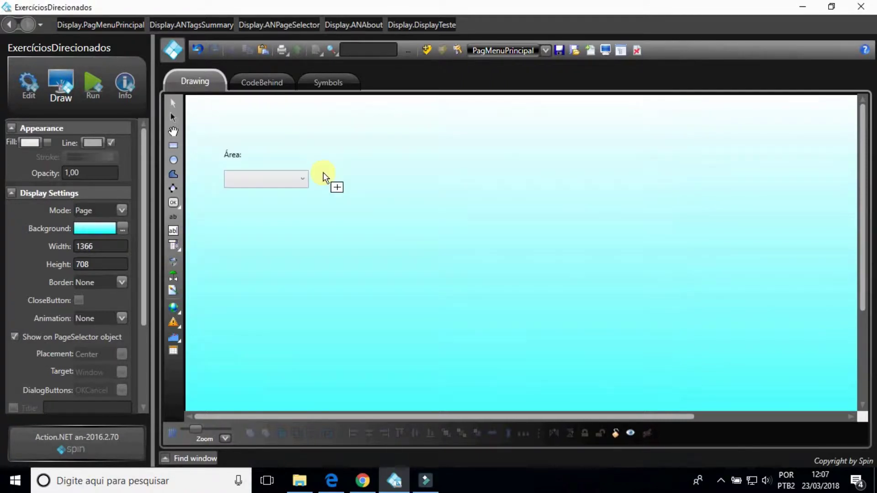
click(342, 199)
drag(375, 232, 378, 176)
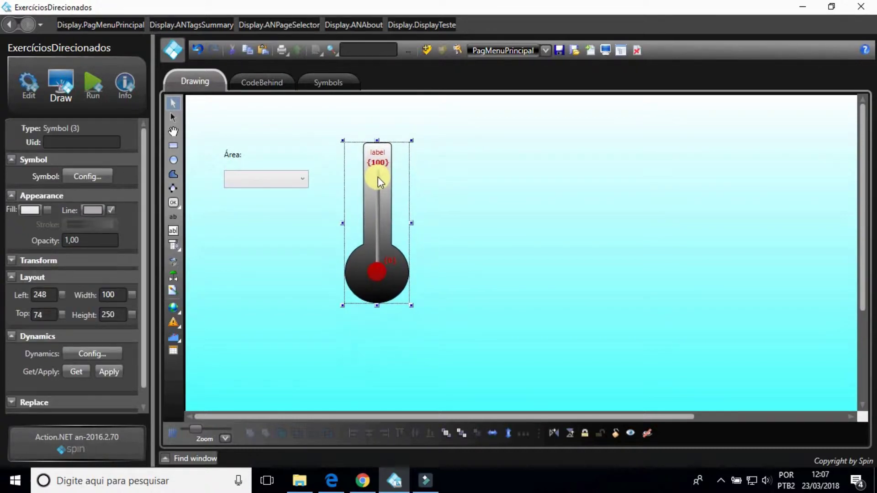
click(486, 186)
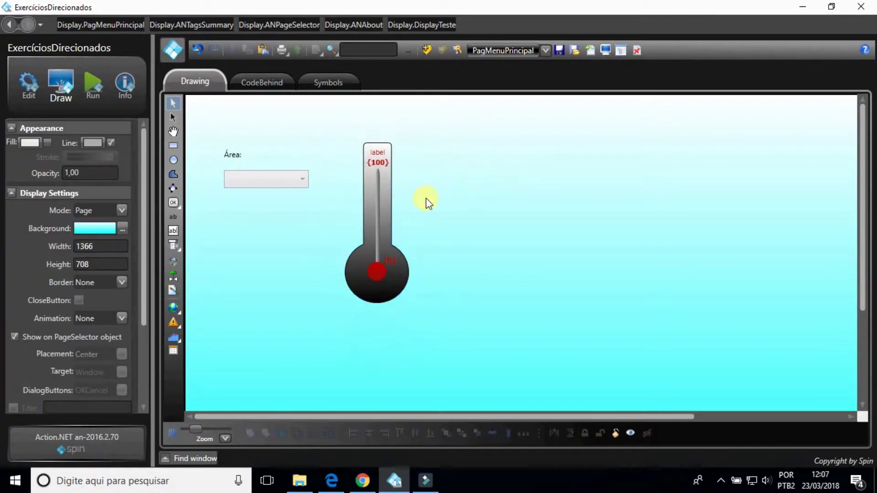
Insert a SelectorSwitch symbol from the Switches category to the right of the thermometer gauge
click(175, 260)
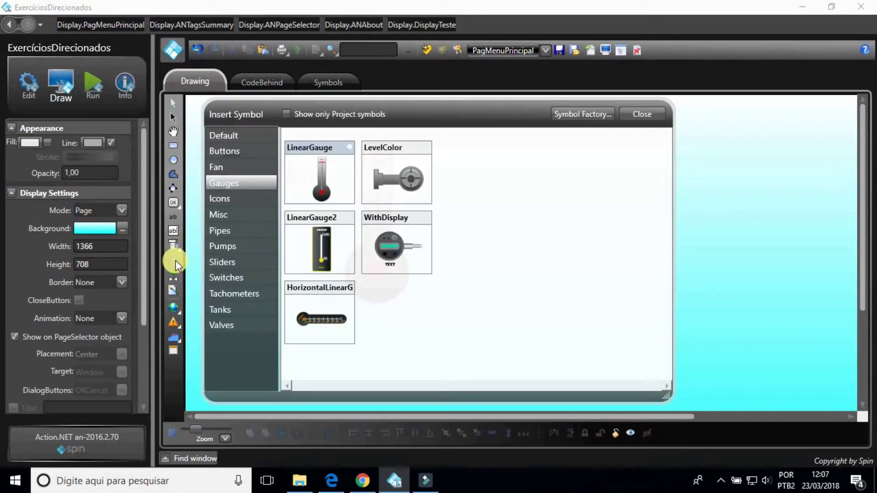
click(214, 277)
click(309, 315)
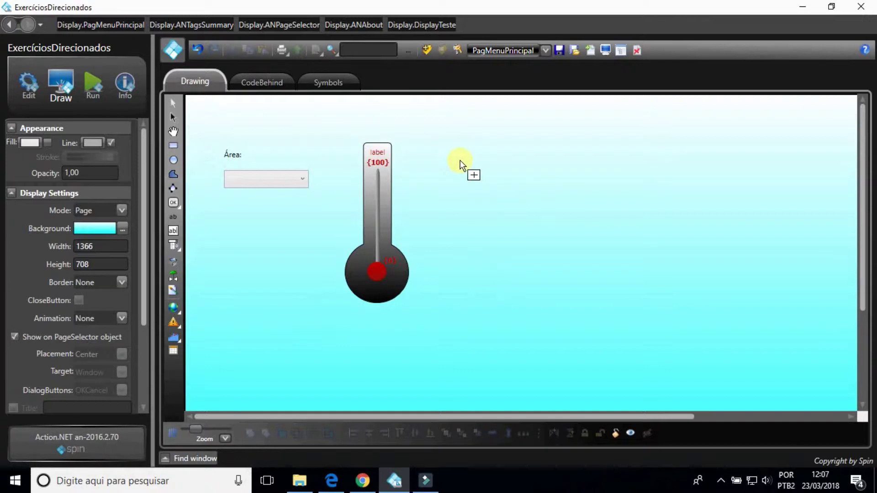
click(461, 163)
drag(487, 171, 483, 166)
click(483, 215)
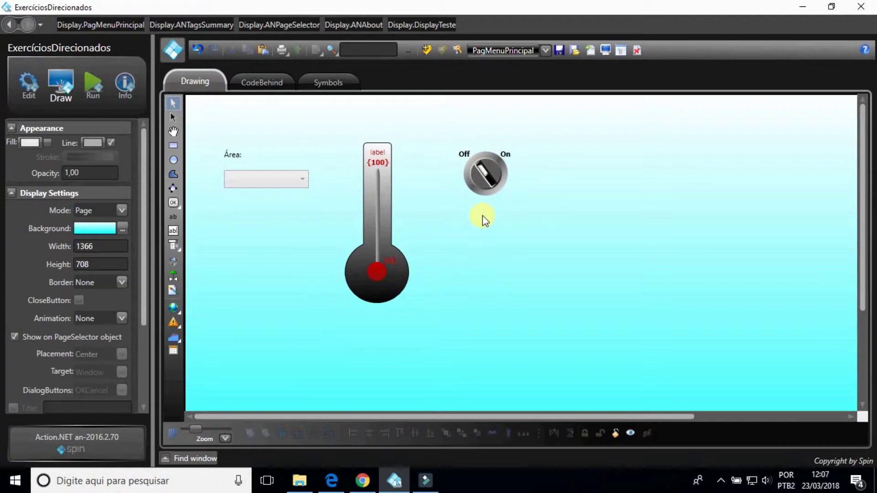
Insert a second SelectorSwitch symbol beside the first one, at about left 554 and top 88
click(175, 259)
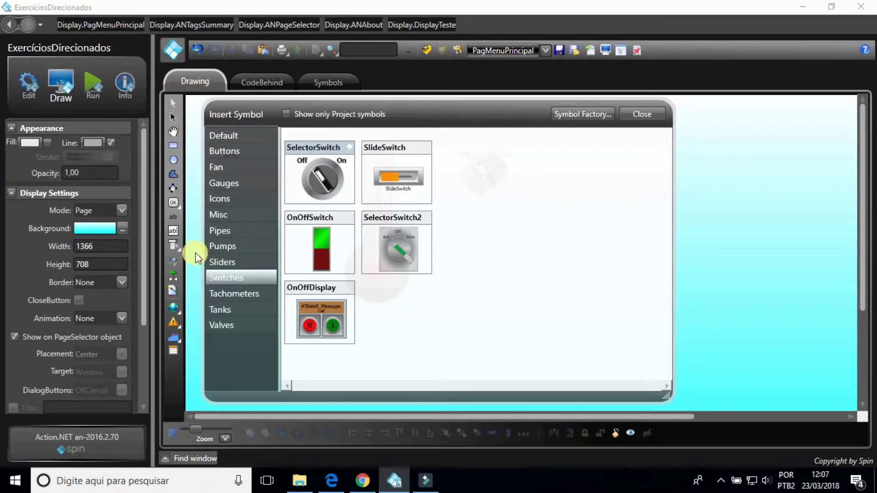
click(331, 176)
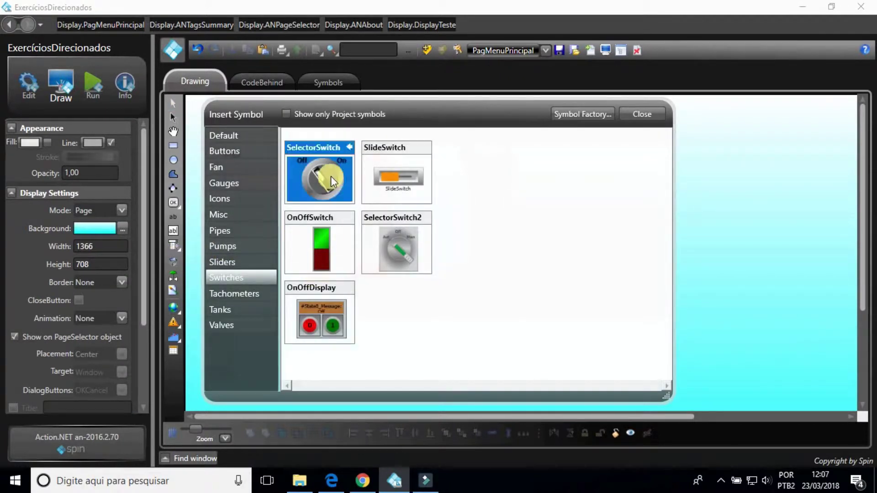
click(554, 165)
mouse_move(584, 185)
mouse_down()
mouse_move(572, 166)
mouse_move(572, 176)
mouse_up()
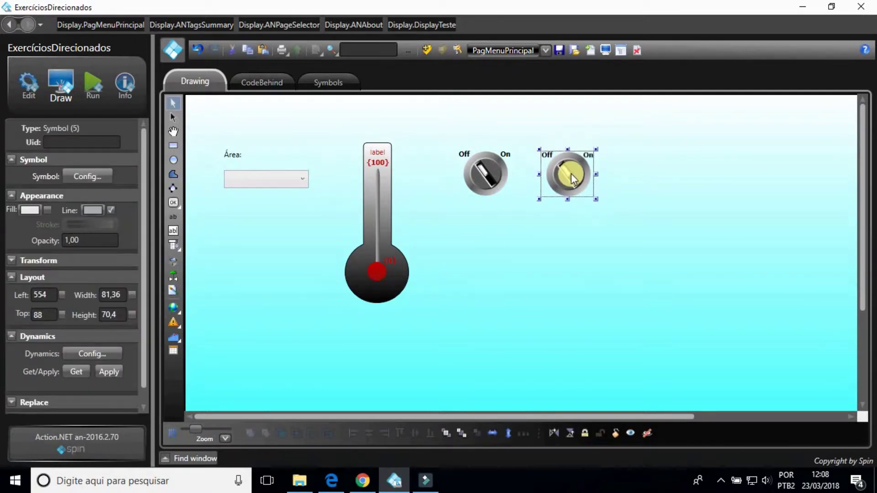
click(645, 175)
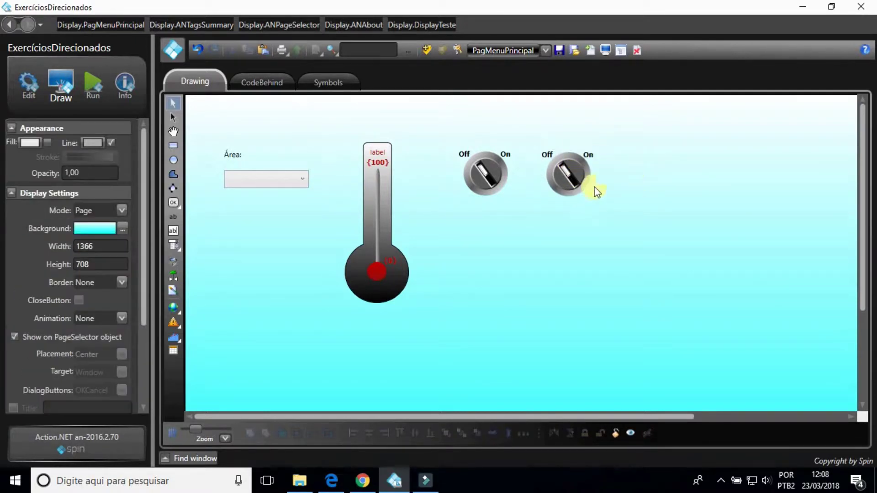
Insert the RotateBlower2 symbol from the Fan category below the first selector switch, at about left 429 and top 205
click(166, 264)
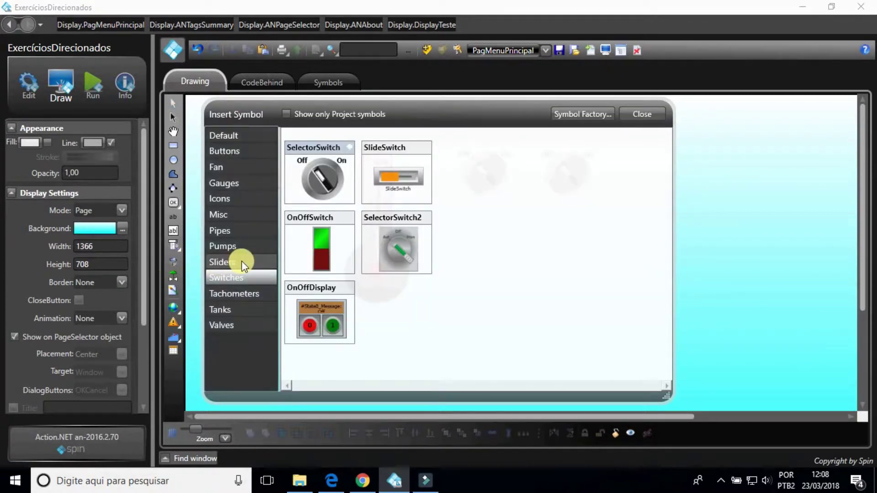
click(244, 168)
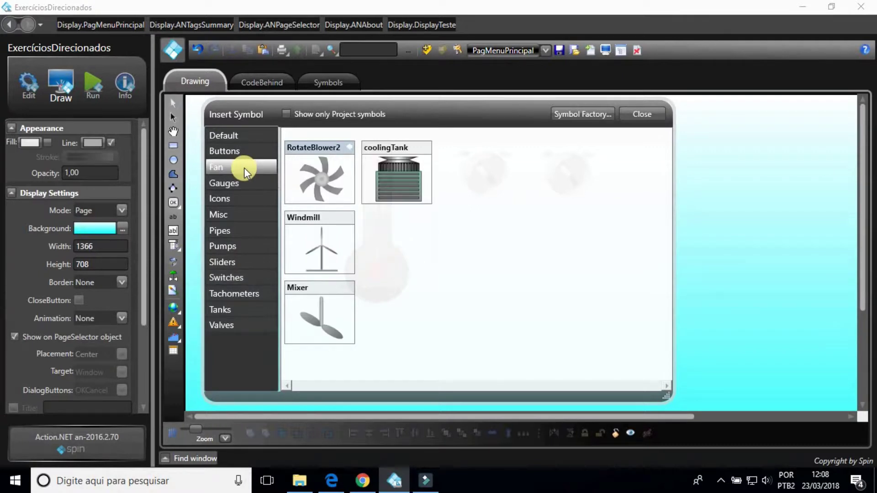
click(311, 177)
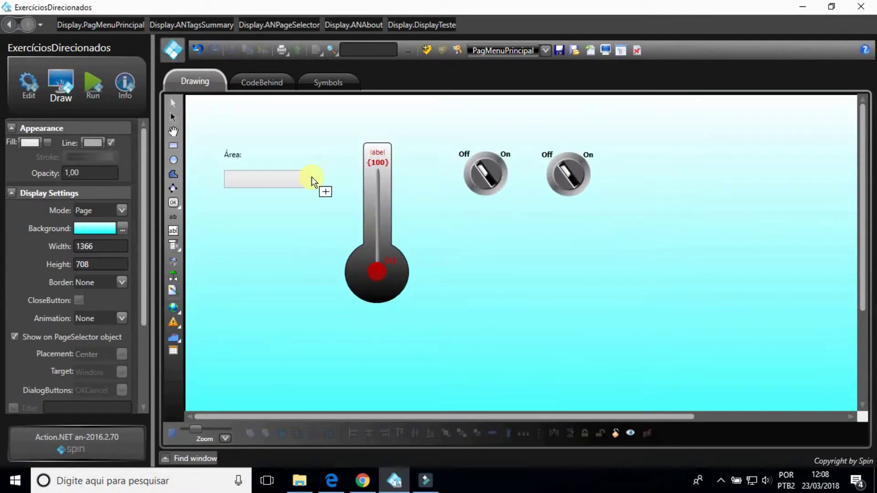
click(470, 231)
drag(497, 259, 485, 256)
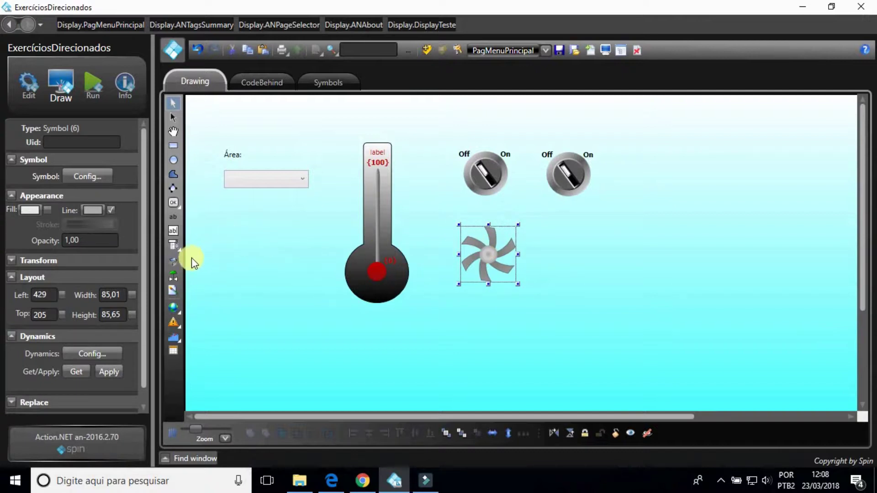
Insert a second RotateBlower2 symbol below the second selector switch, at about left 560 and top 205
click(179, 257)
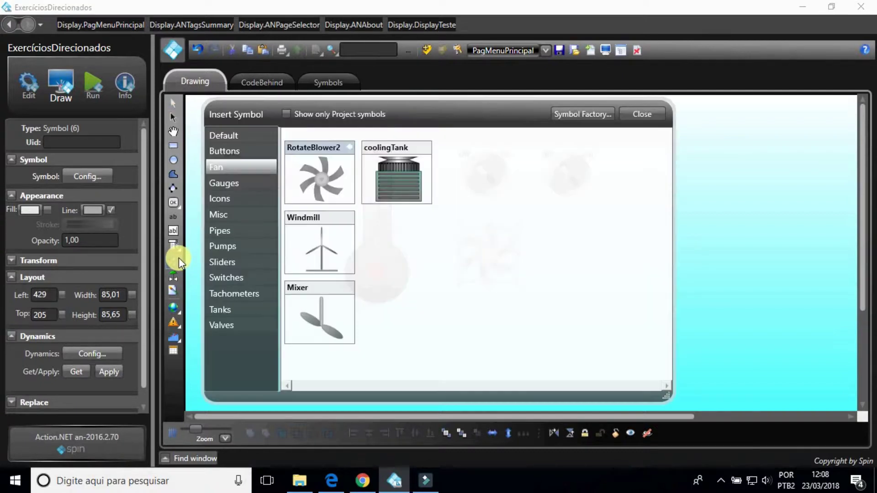
click(311, 182)
click(558, 241)
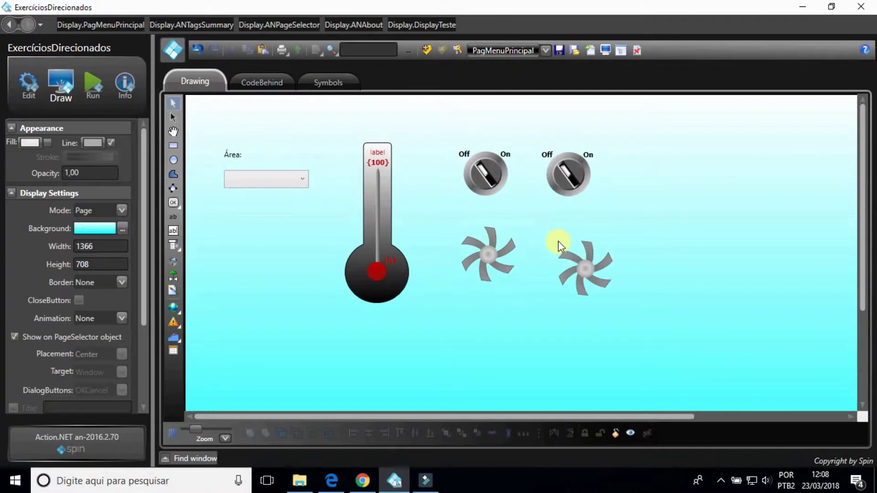
drag(581, 269, 568, 255)
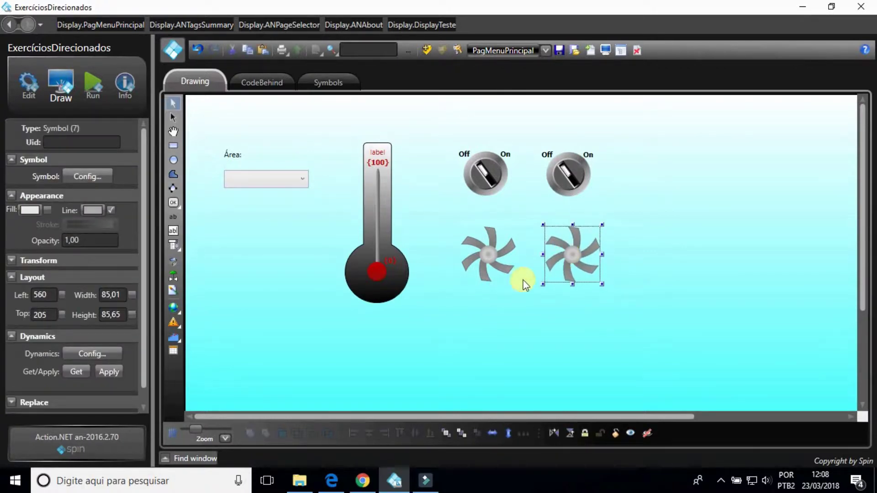
click(504, 305)
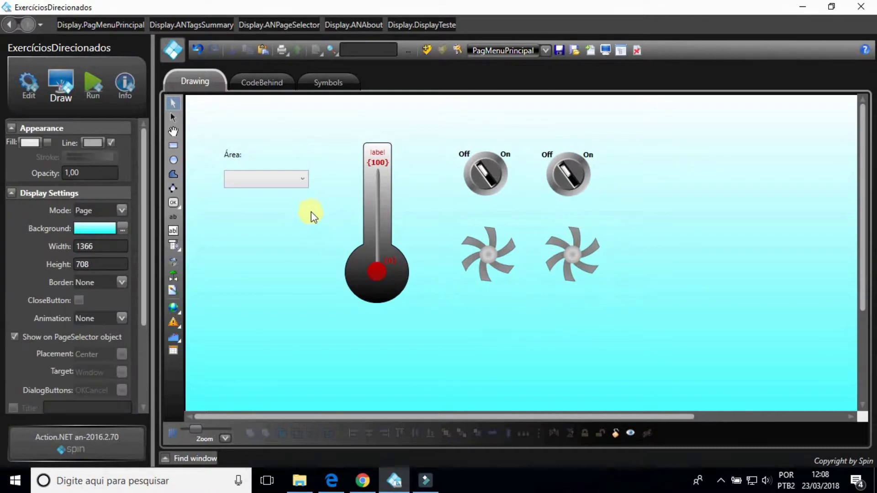
Set the Área combo box's selected item to Tag.area and its text source to 1;2
click(296, 182)
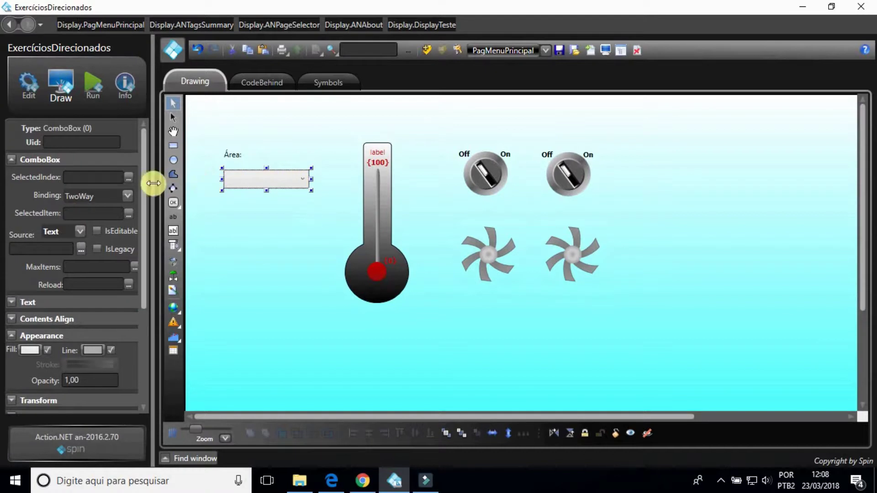
click(94, 215)
text(Tag.)
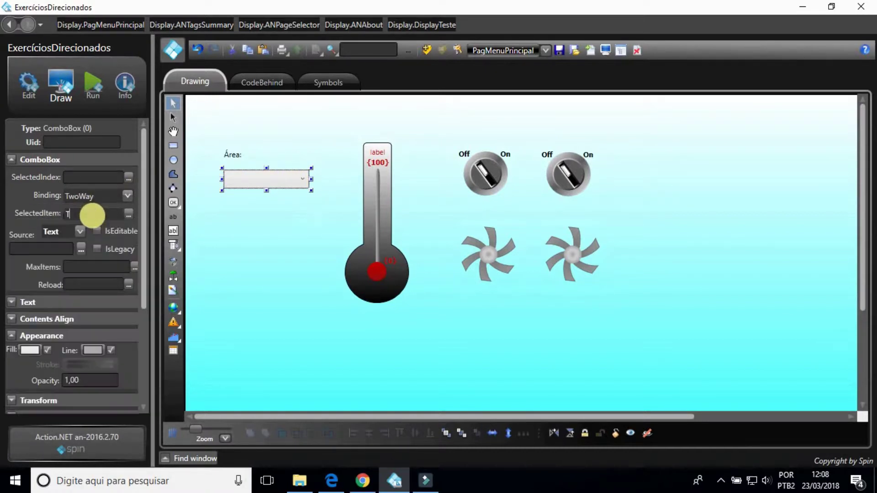
key(Down)
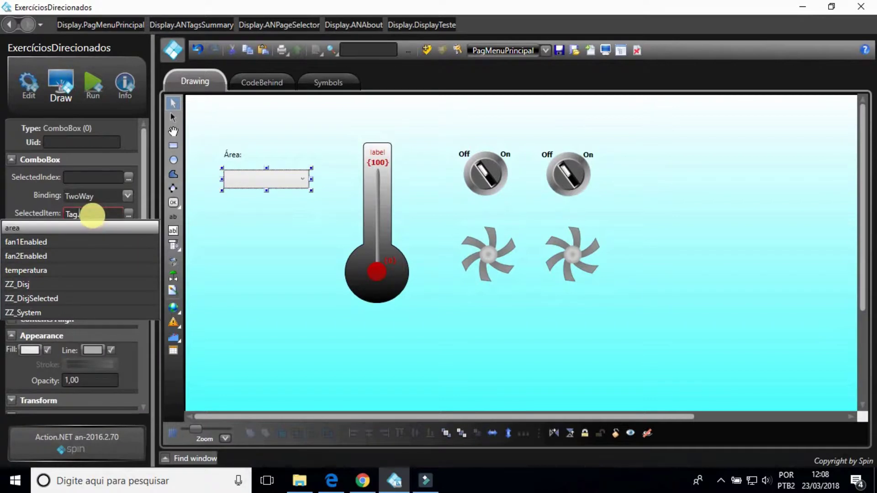
key(Return)
click(43, 253)
text(1;2)
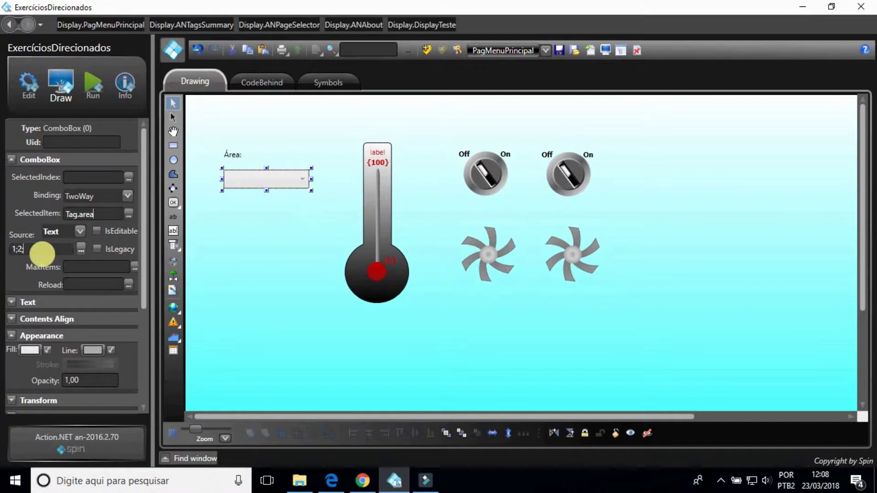
click(267, 206)
Open the thermometer gauge's symbol configuration and set its label to Temperatura
click(376, 199)
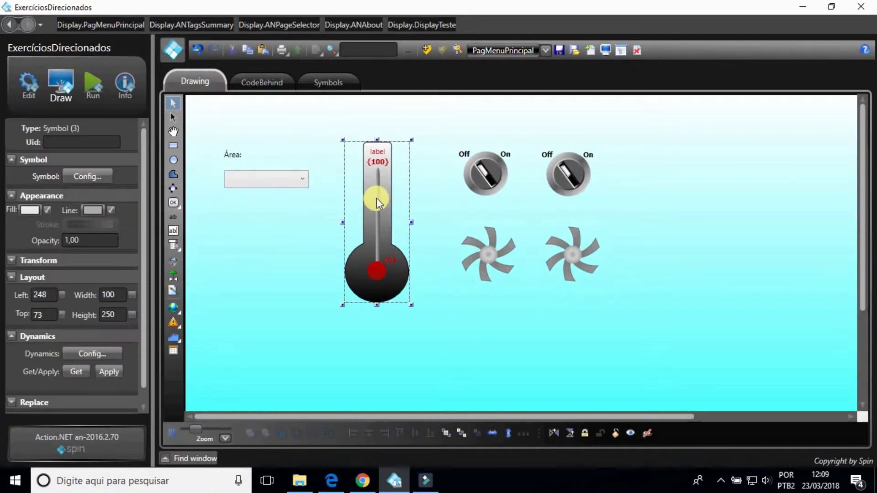
double_click(377, 199)
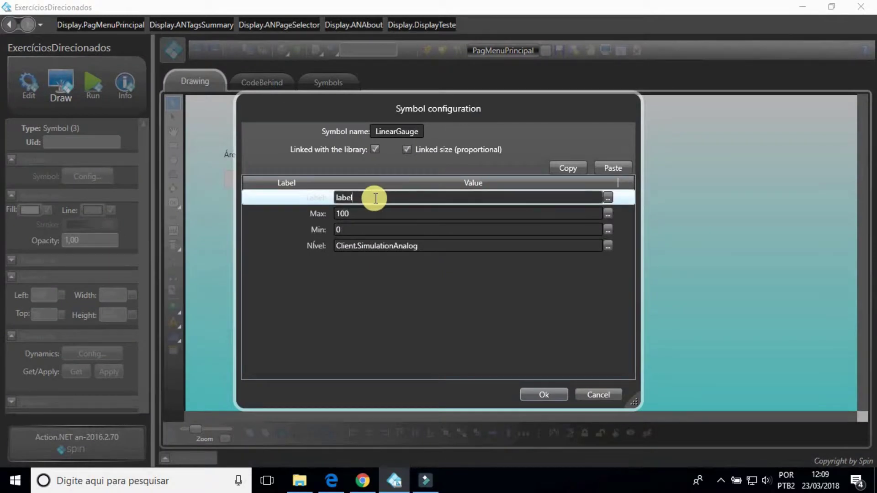
click(331, 198)
text(Tempe)
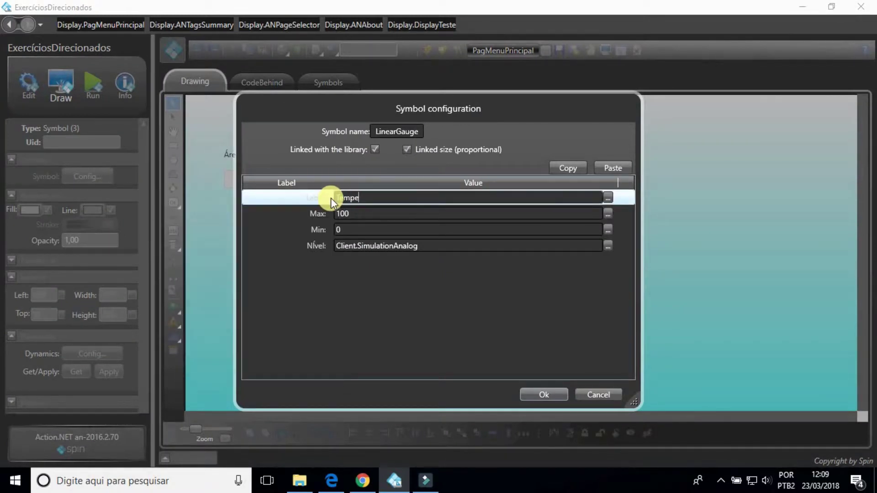
text(ratura)
click(351, 213)
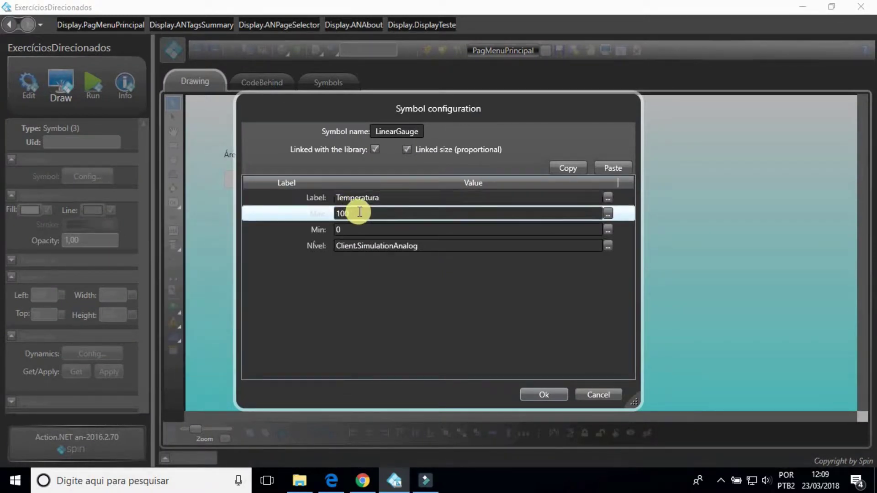
click(366, 229)
Set the gauge's Nível value to Tag.temperatura[Tag.area] and accept the symbol configuration
click(423, 246)
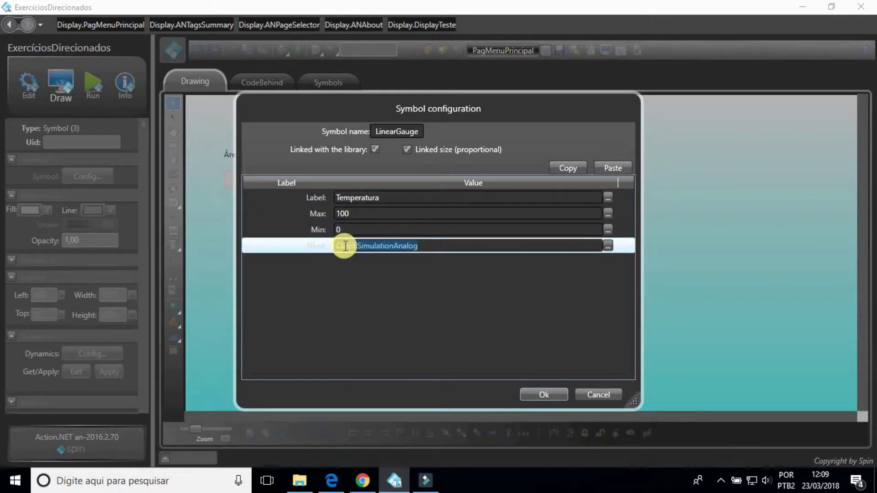
text(Tag.)
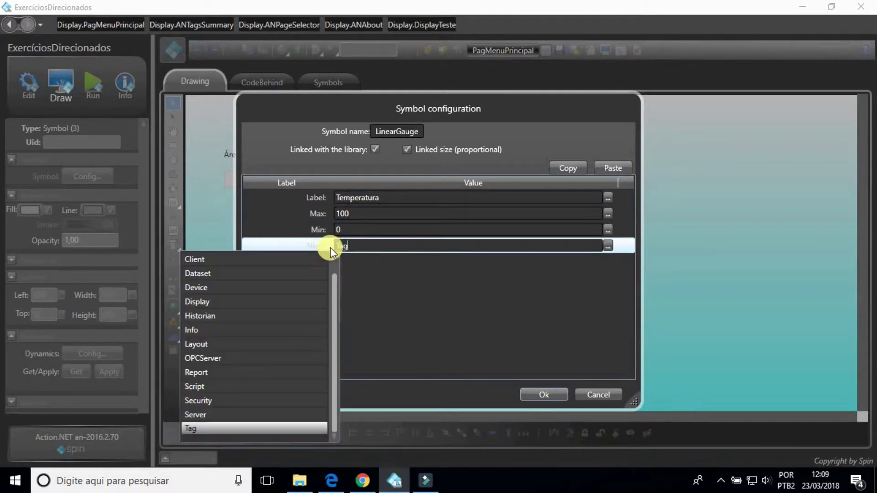
key(Down)
key(Down)
key(Down)
key(Down)
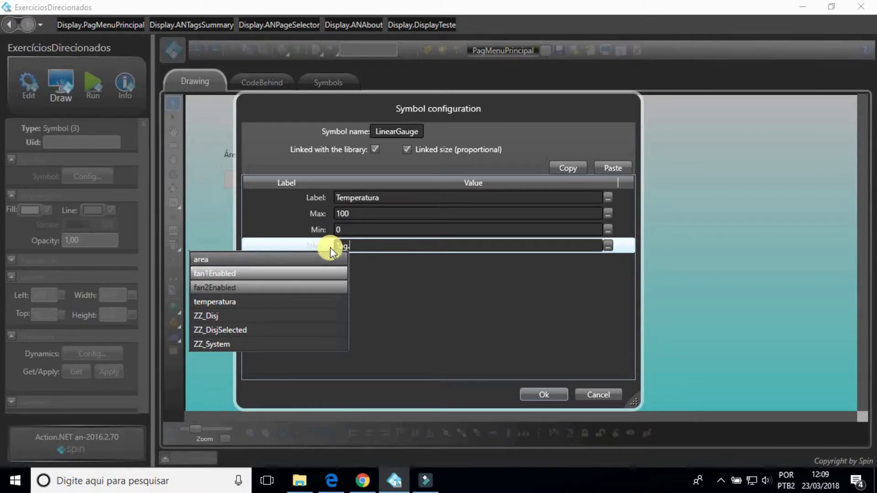
key(Return)
text([)
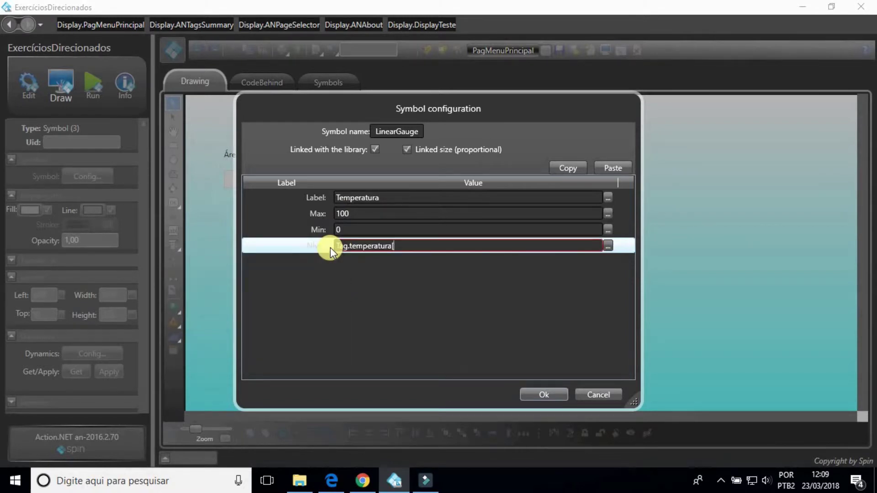
text(Tag.)
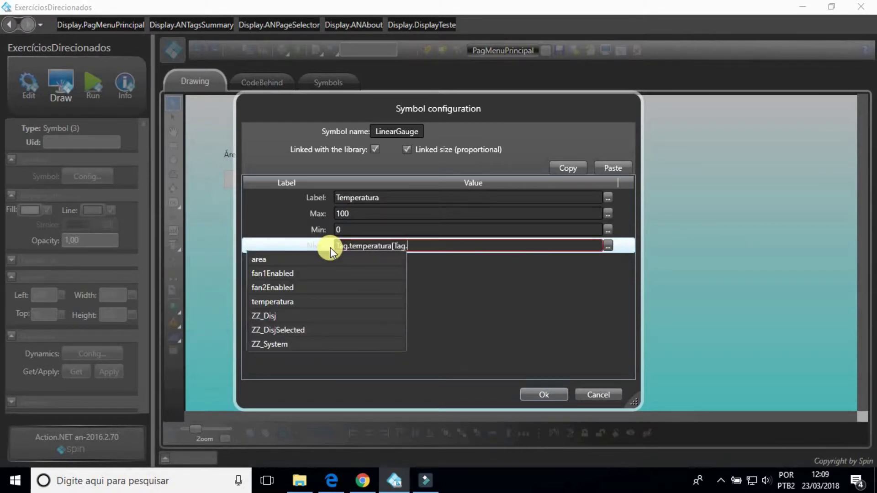
key(Return)
text(])
click(388, 305)
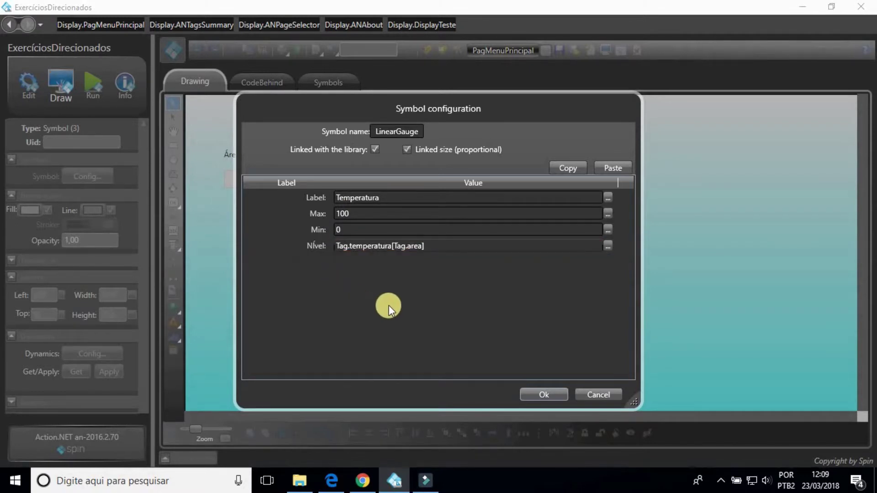
click(551, 391)
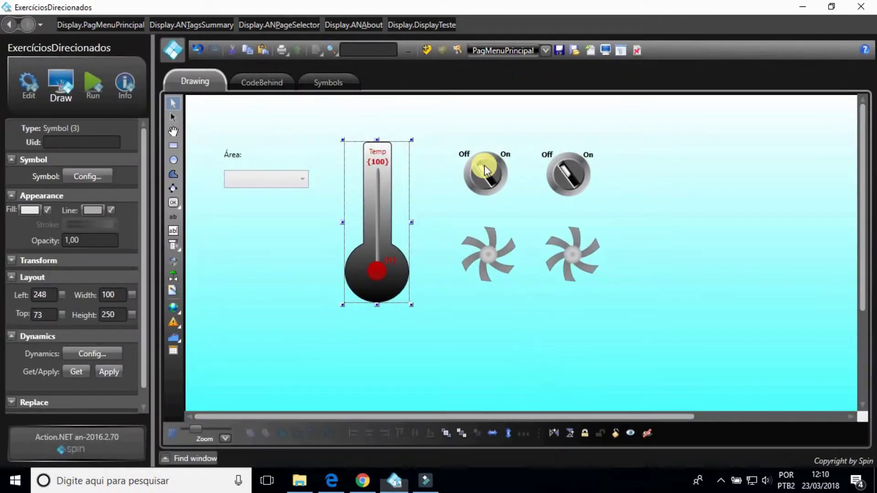
Bind the first selector switch to Tag.fan1Enabled[Tag.area] in its symbol configuration, replacing the simulation value
double_click(484, 168)
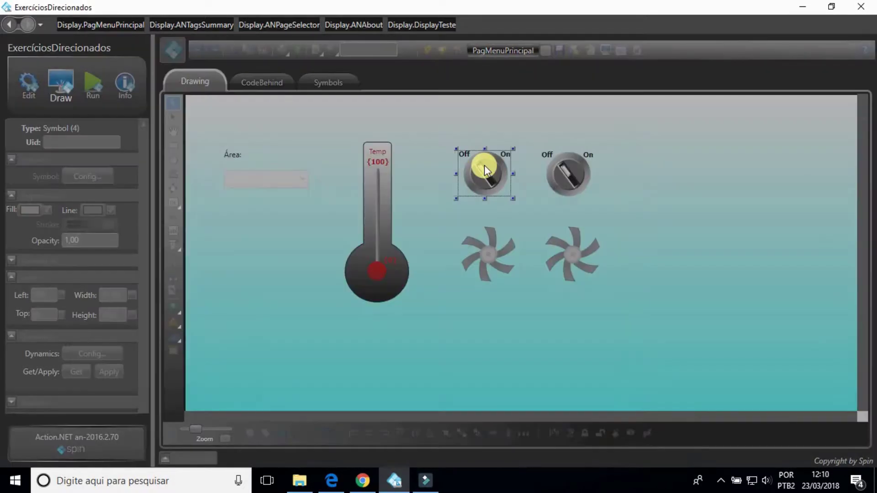
click(435, 197)
drag(435, 197, 324, 198)
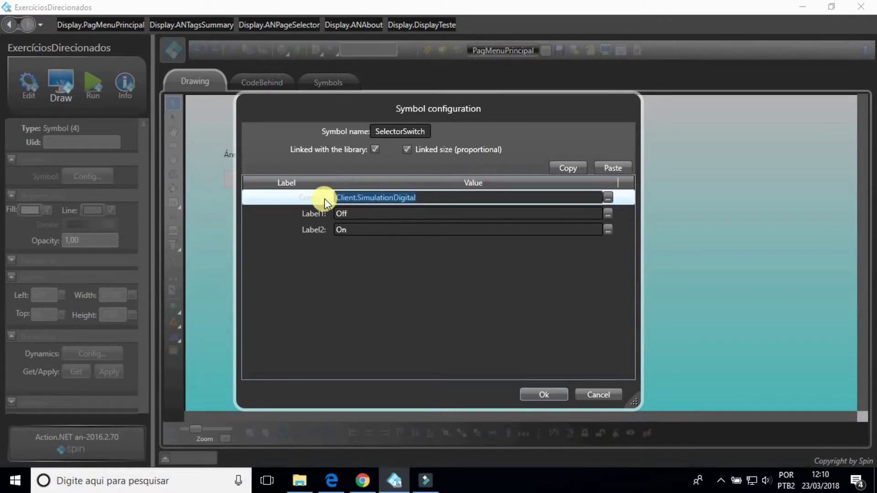
text(Tag.)
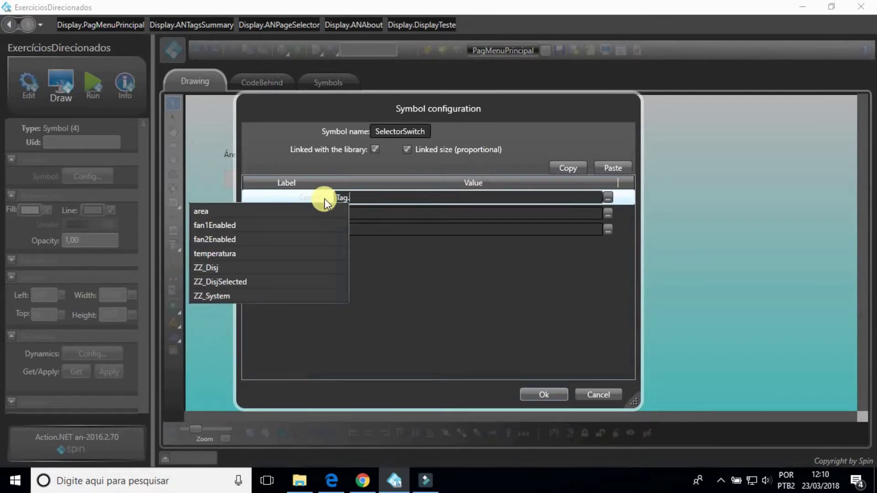
key(Down)
key(Down)
key(Return)
text([Tag.area])
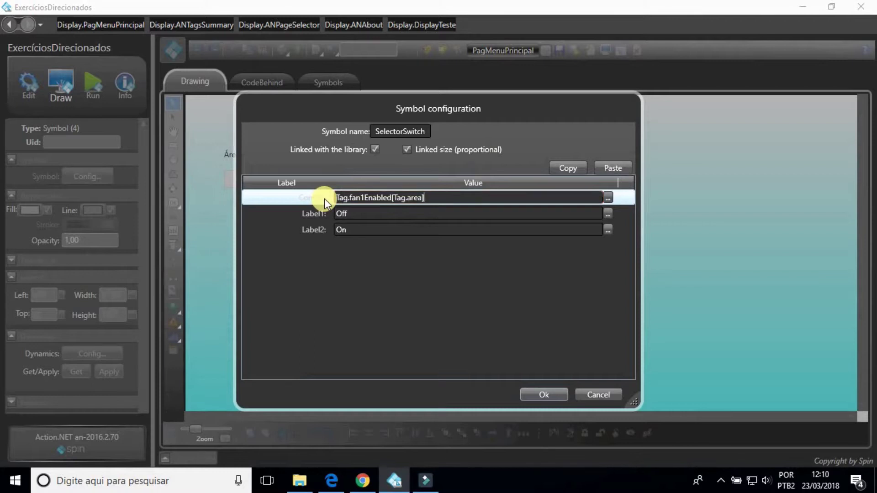
click(554, 393)
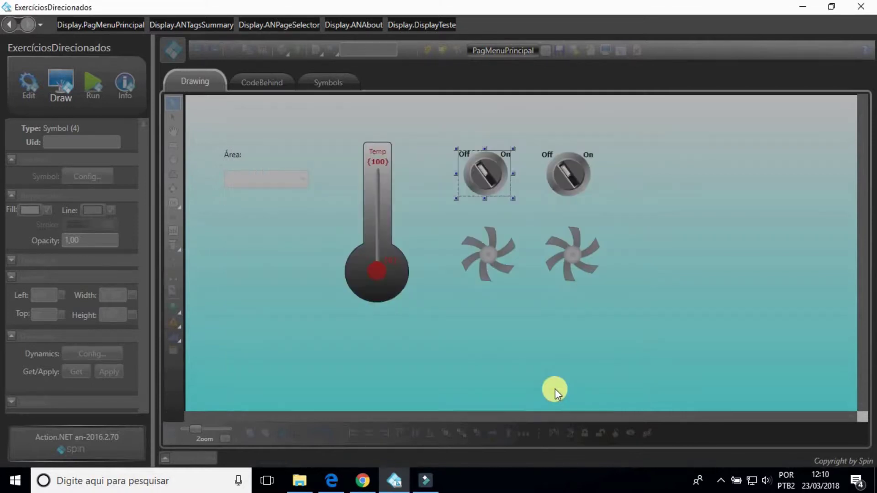
Bind the second selector switch to Tag.fan2Enabled[Tag.area] in its symbol configuration, replacing the simulation value
click(569, 188)
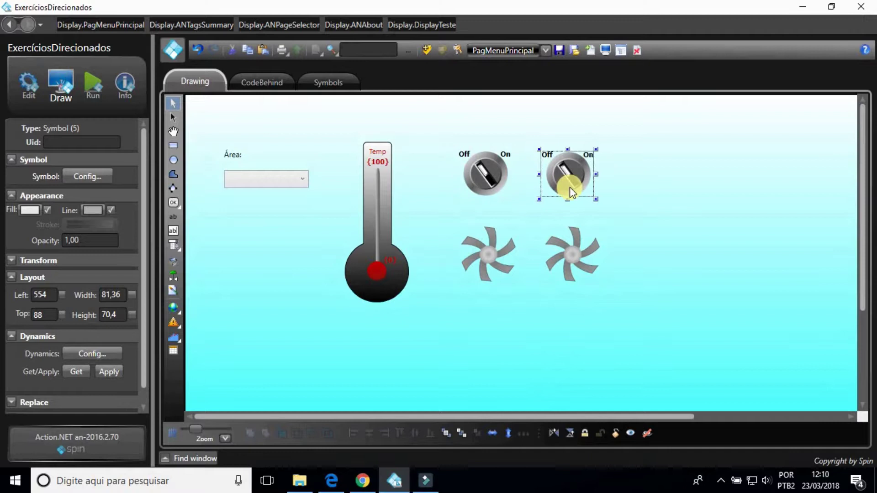
double_click(569, 188)
drag(474, 201, 337, 194)
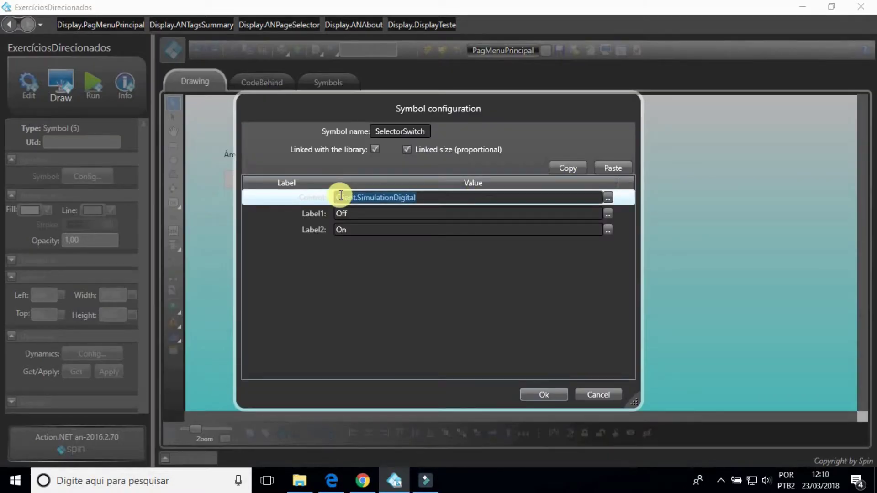
key(BackSpace)
text(Tag.)
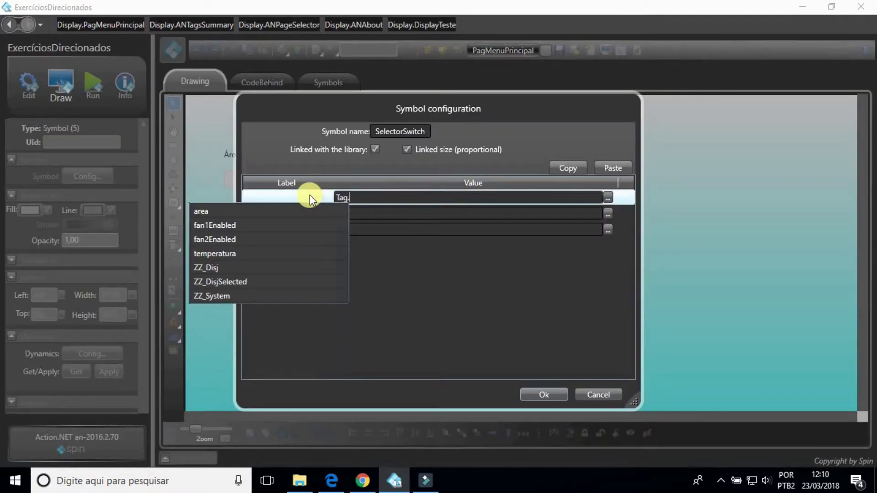
key(Down)
key(Down)
key(Return)
text([Tag.area])
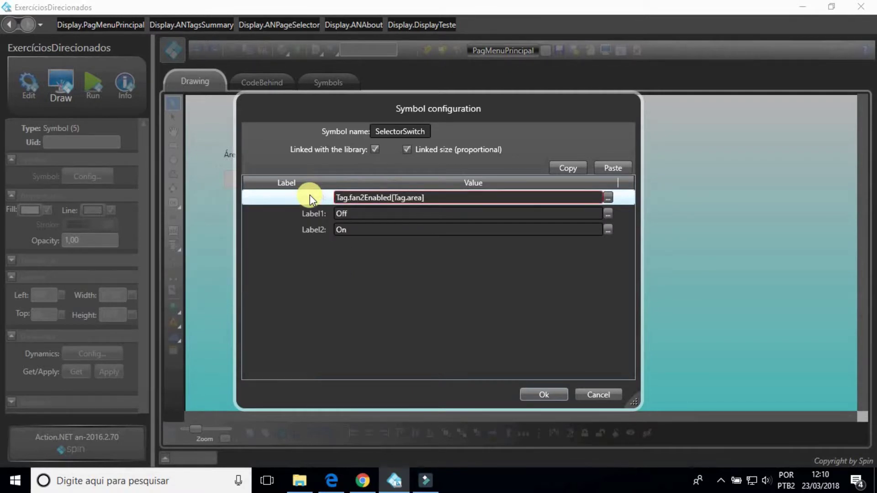
key(Return)
click(542, 392)
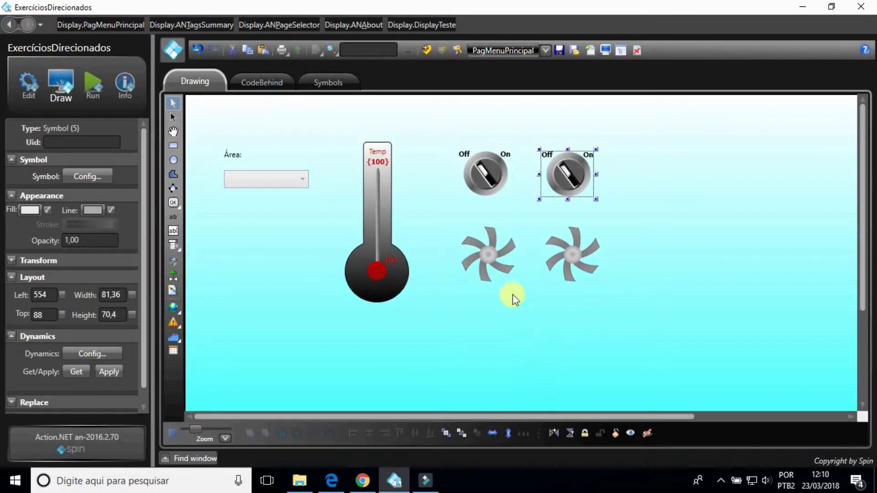
Bind the first fan's OnOff value to Tag.fan1Enabled[Tag.area] in its symbol configuration, replacing the simulation value
double_click(498, 258)
drag(440, 205, 313, 200)
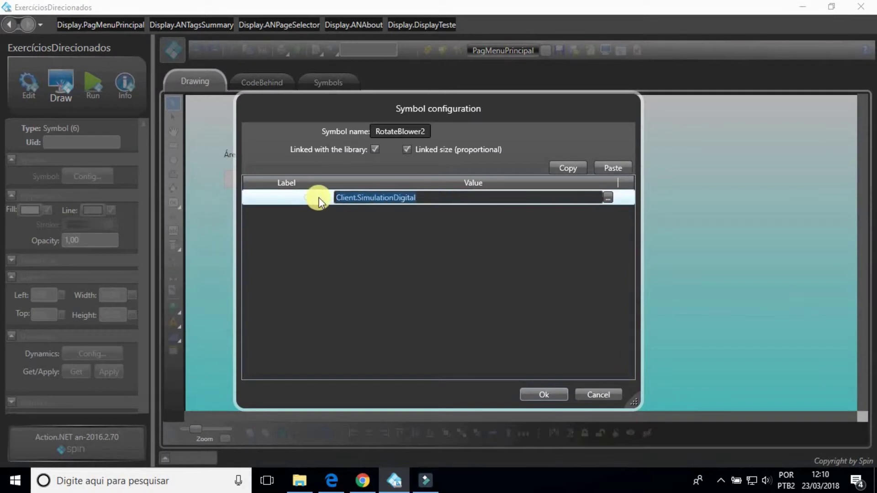
text(Tag.)
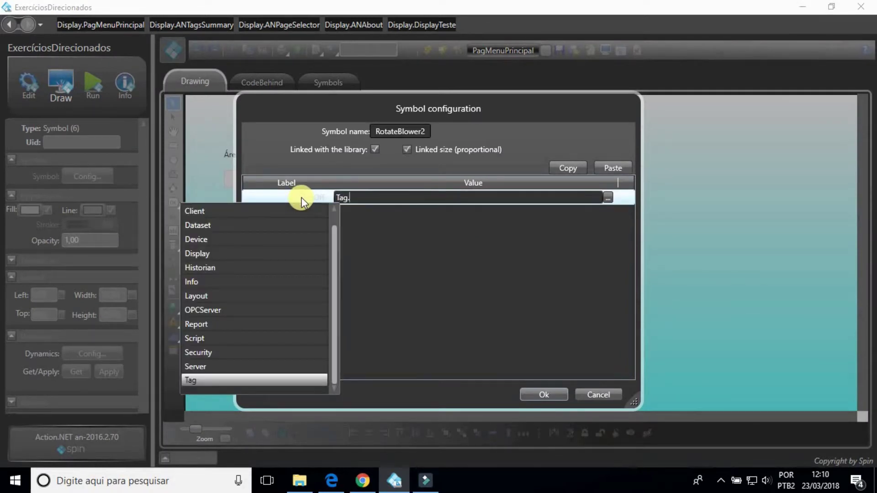
text(f)
key(Return)
text([Tag.area)
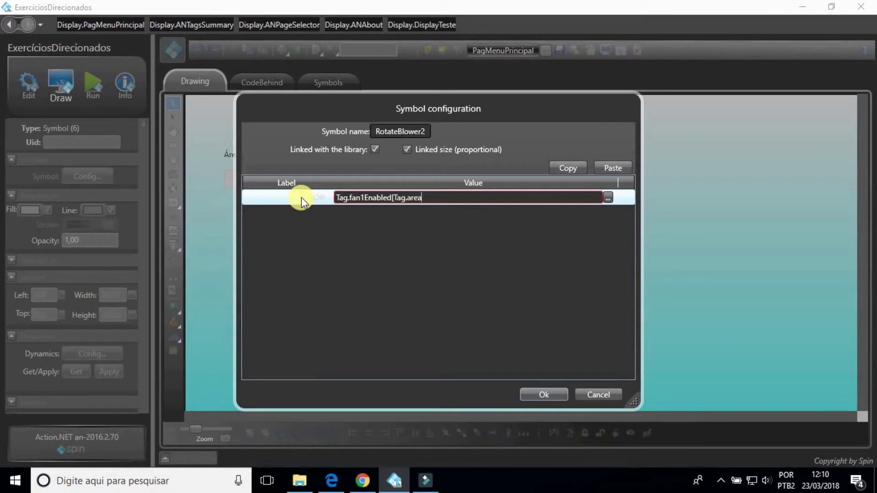
text(])
key(Return)
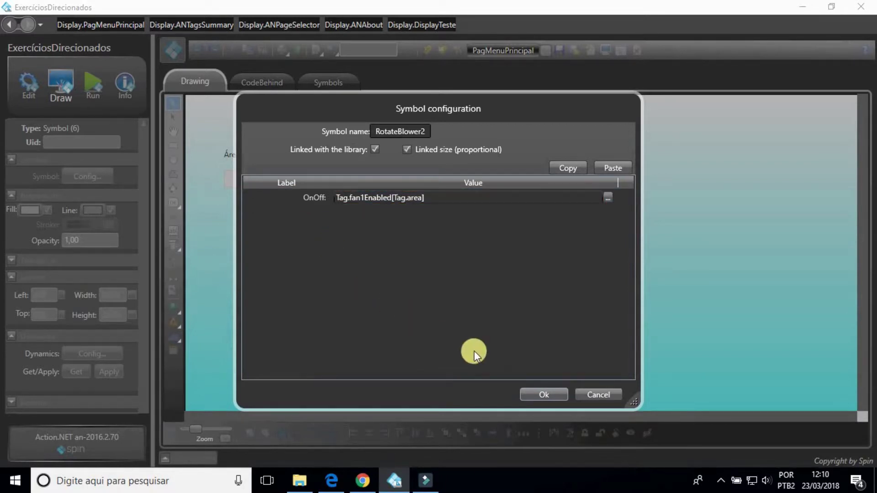
click(530, 392)
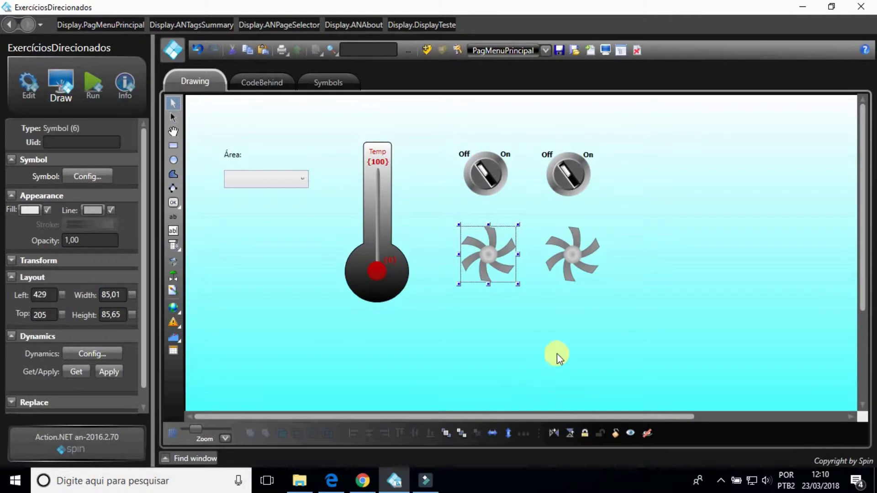
Bind the second fan's OnOff value to Tag.fan2Enabled[Tag.area] in its symbol configuration and accept it
click(574, 266)
double_click(572, 263)
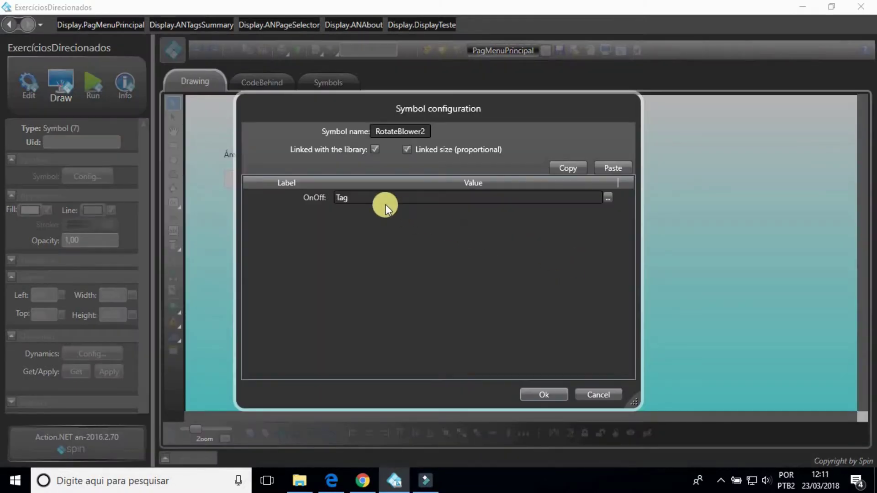
click(328, 197)
click(325, 198)
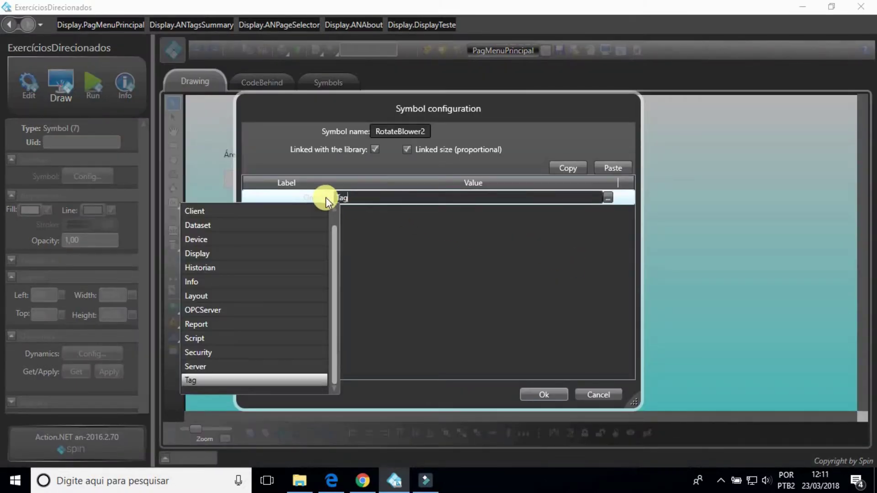
text(.)
key(Down)
key(Down)
key(Down)
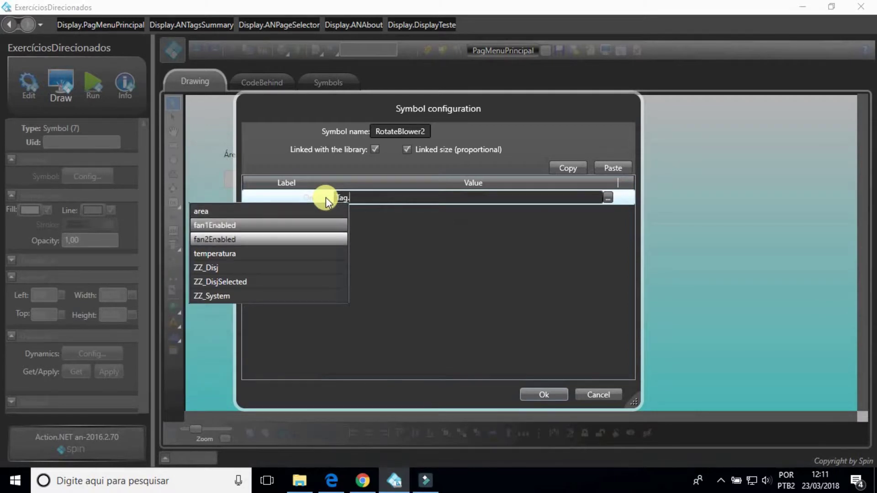
key(Return)
text([Tag.a)
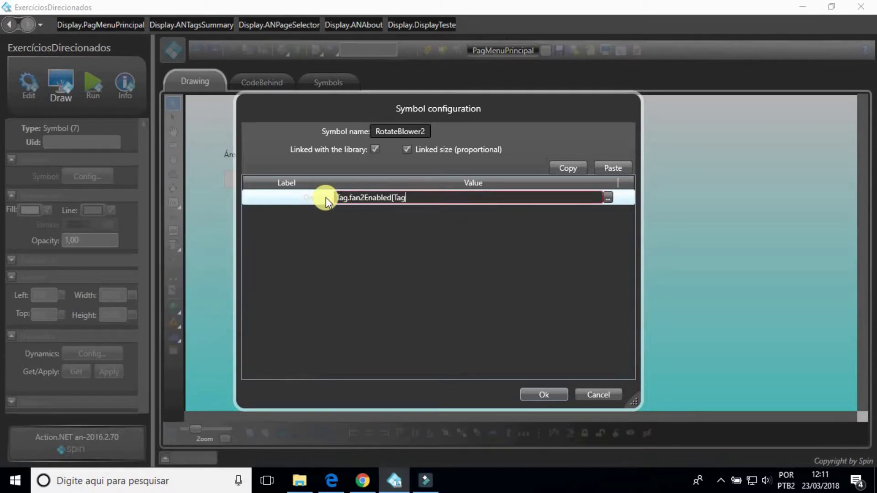
text(rea])
click(524, 397)
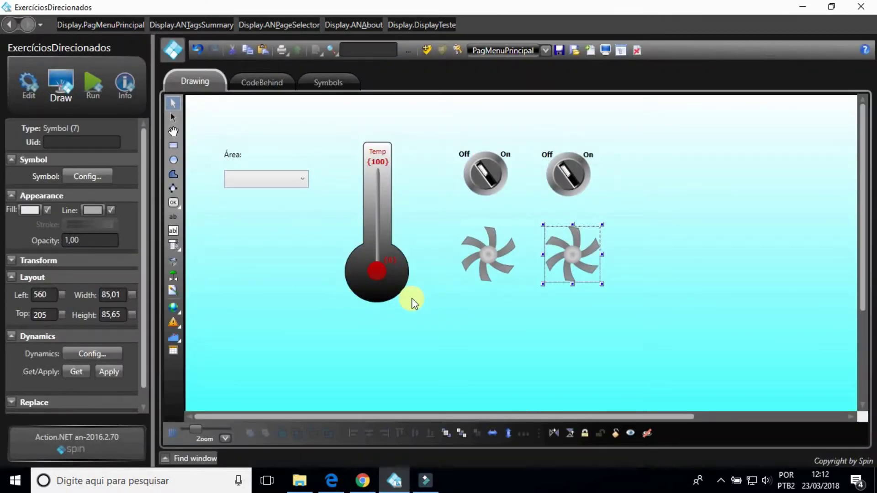
click(260, 81)
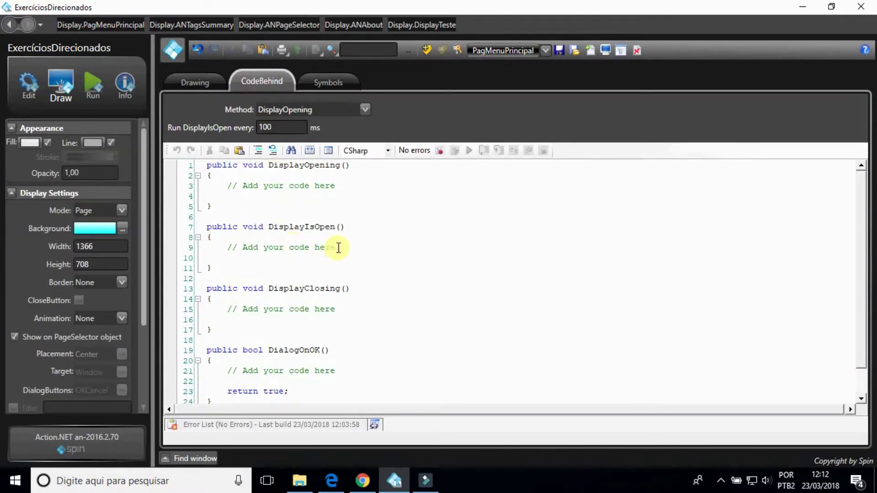
drag(339, 248, 231, 256)
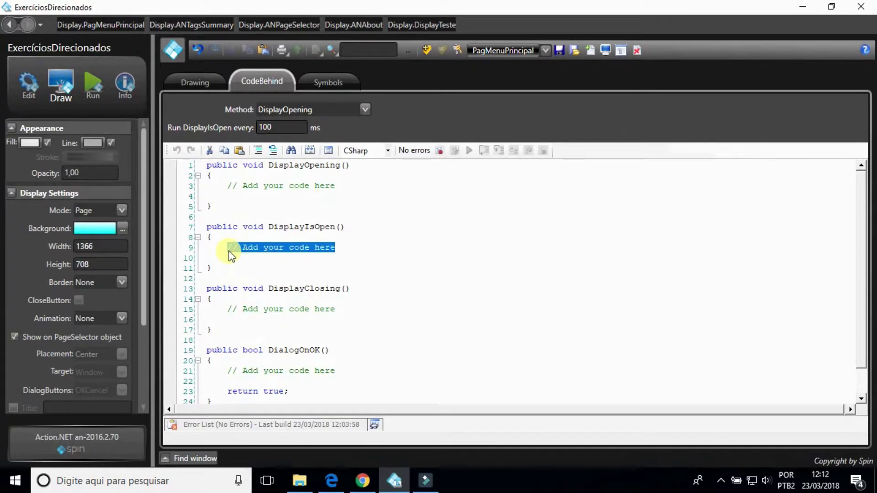
text(if ()
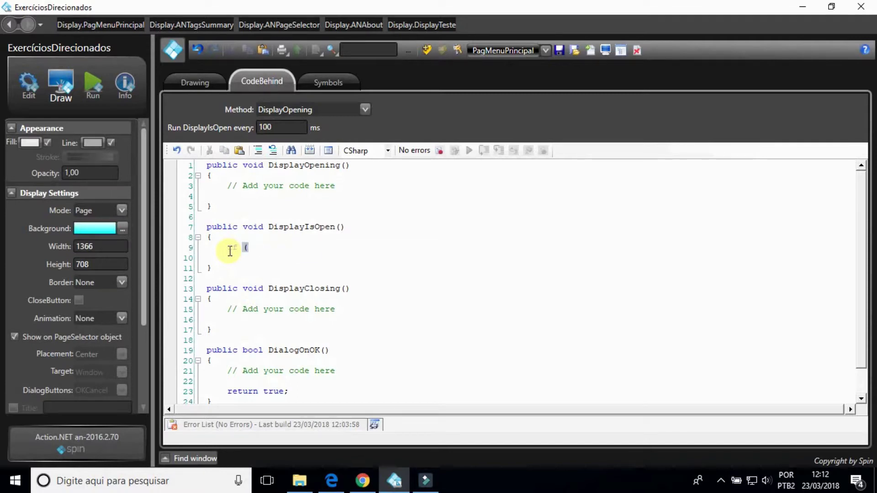
text(@Tag.temperatura[@Tag.area] < 100))
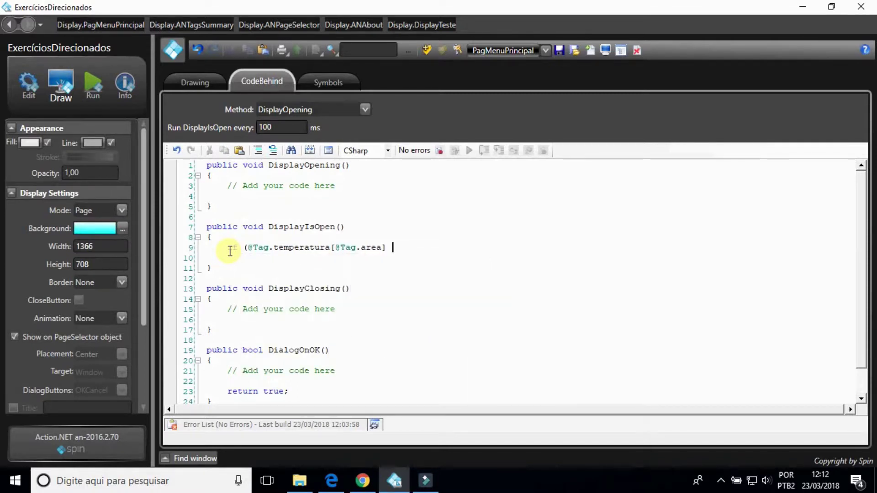
key(Return)
text(@Tag.temperatura[@Tag.area] +=1)
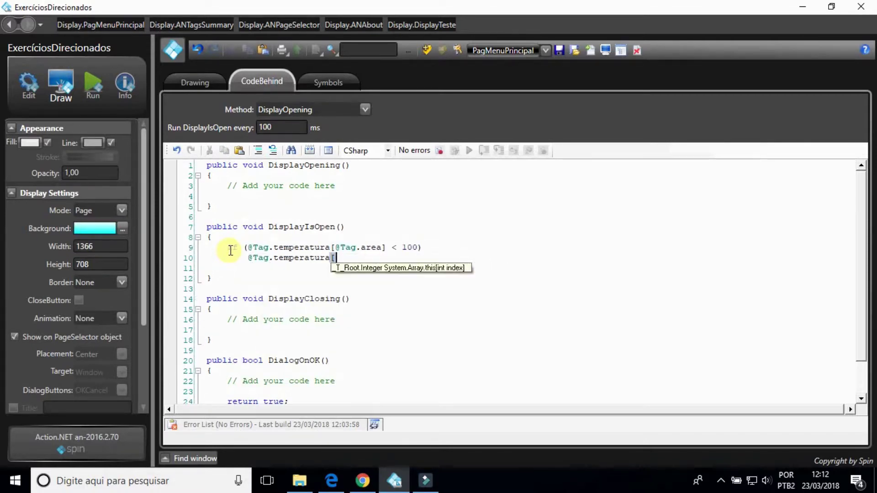
key(BackSpace)
text(1;)
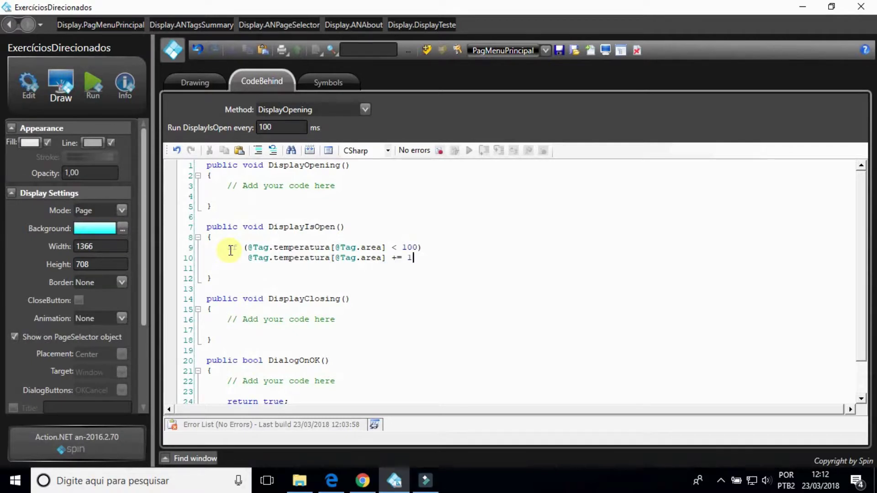
key(Return)
text(if (@Tag.fanlEnabled[@Tag.area] == 1))
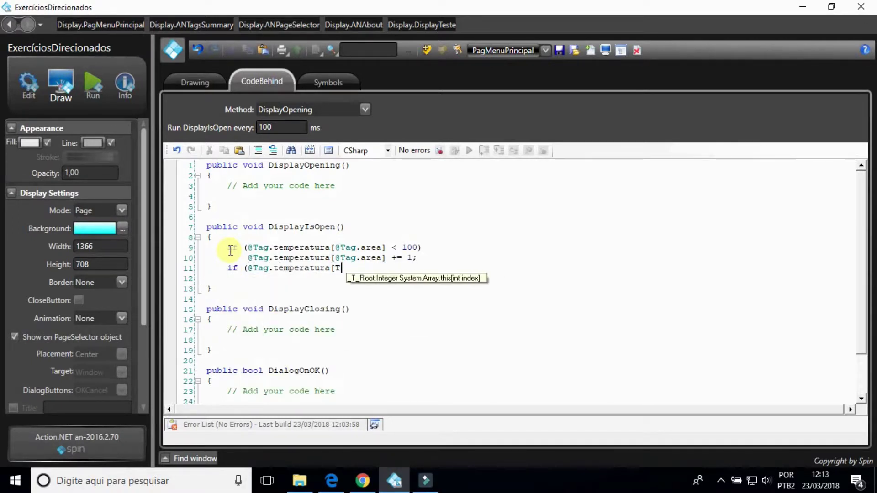
key(Return)
text(@Tag.temperatura)
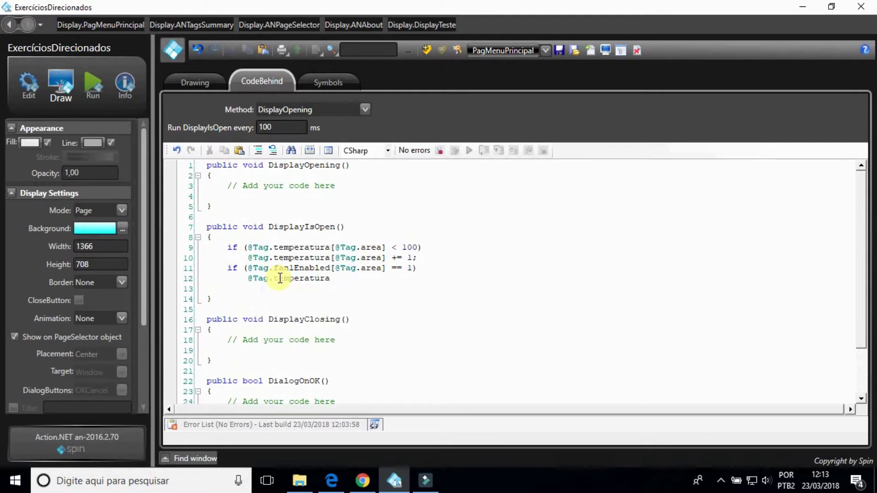
text([@Tag.area] -= 1;)
key(Return)
text(if (@Tag.fan2Enabled[@Ta)
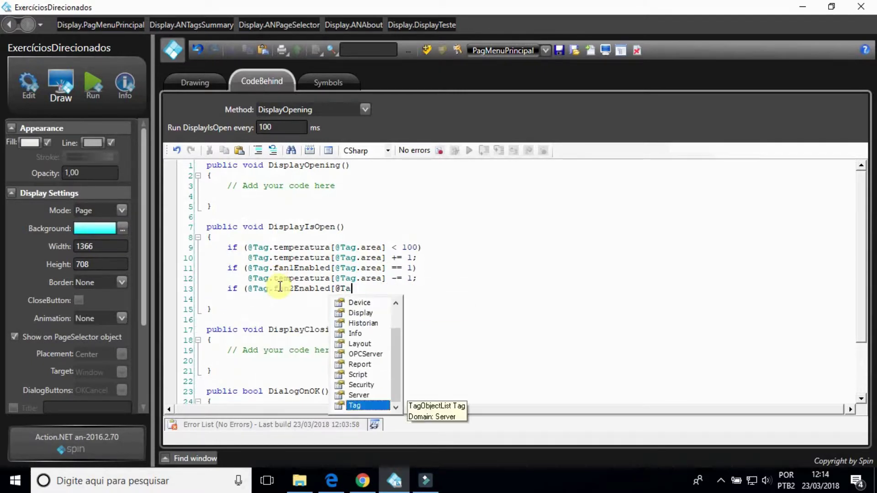
text(g.area] == 1))
key(Return)
text(@T)
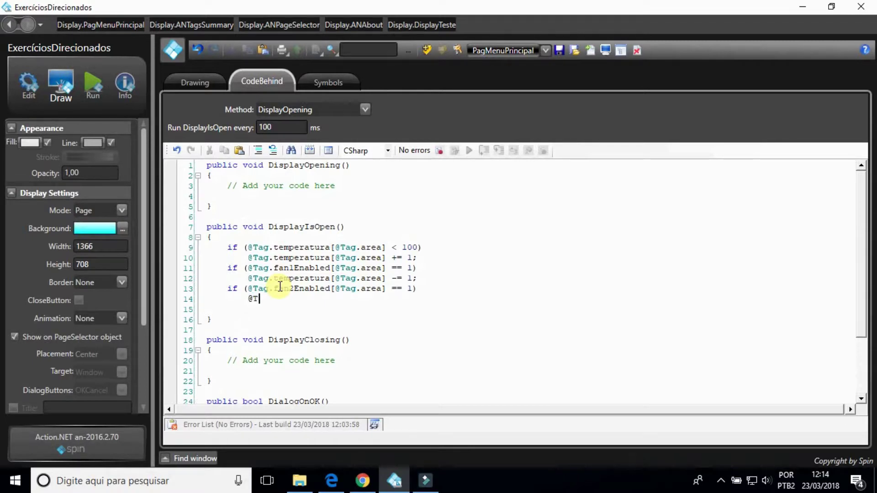
text(ag.temperatura[@Tag.area] -= 1;)
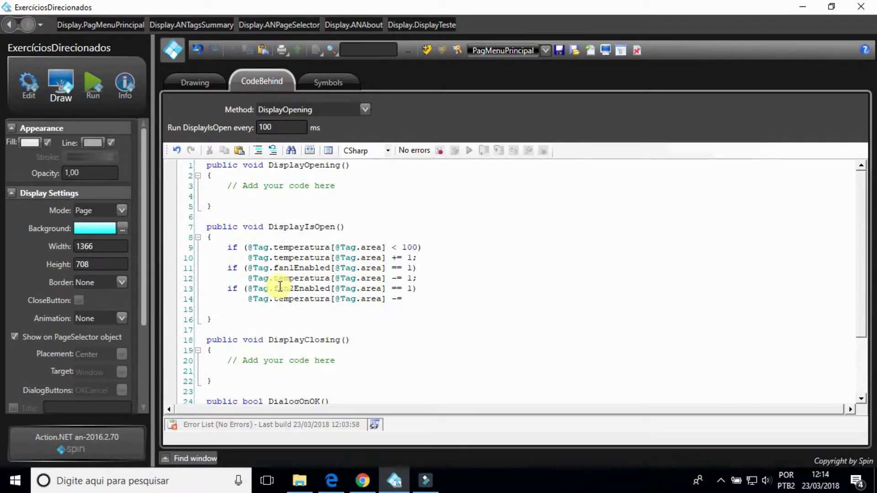
key(Return)
text(if (@Tag.temperatura)
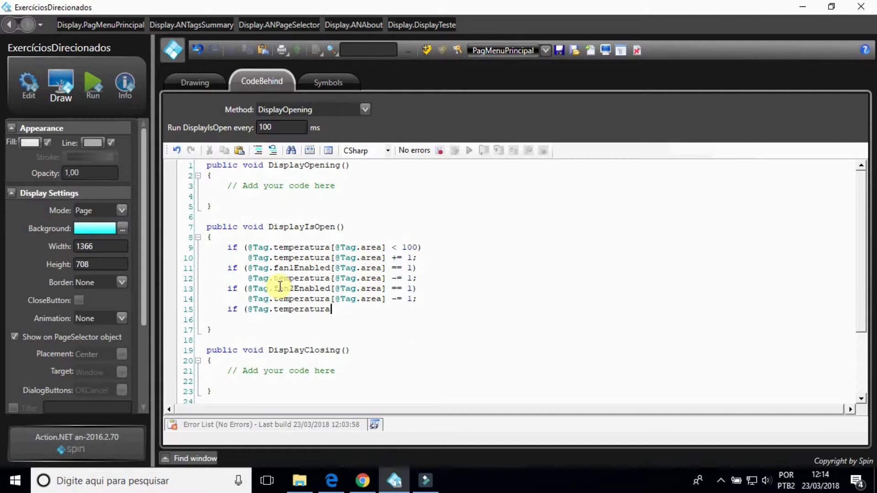
text([@Tag.area] >= 0)
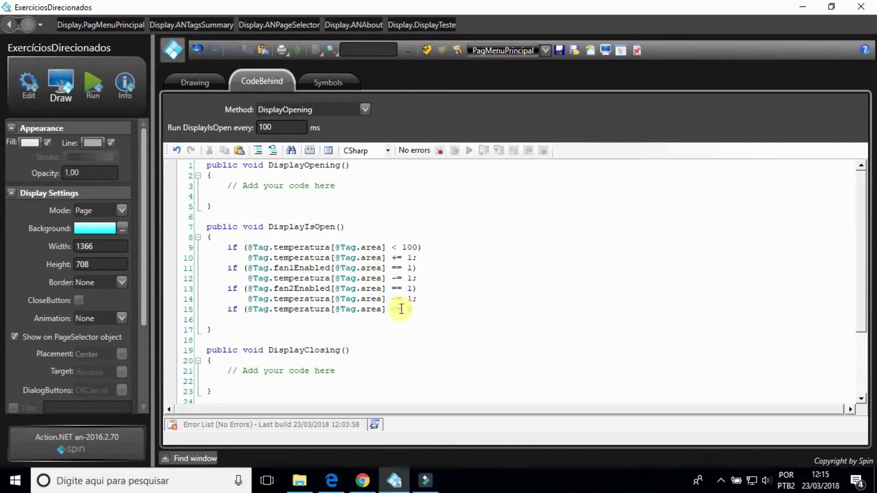
text())
key(Return)
text(@Tag.temperatura[@Tag.area] -= 1;)
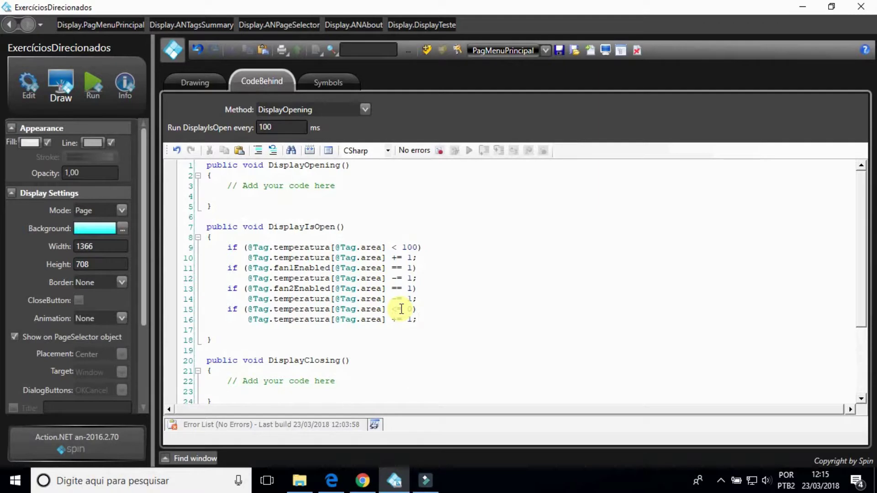
key(BackSpace)
text(= 0;)
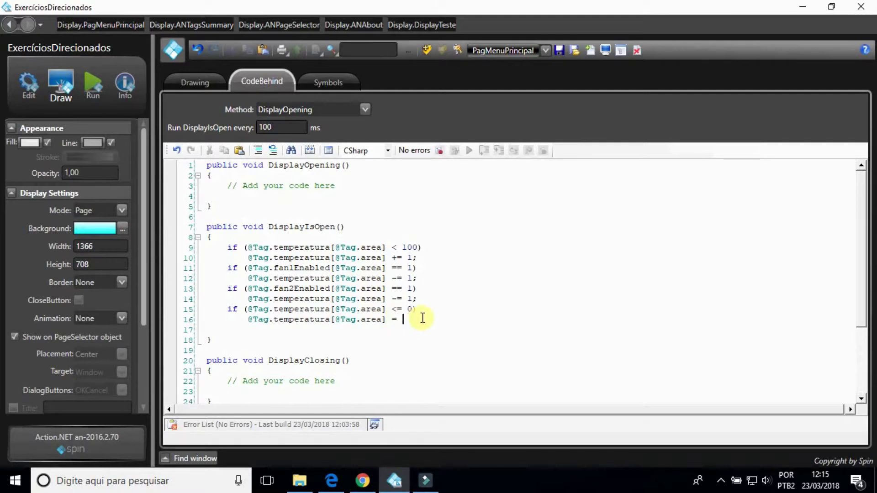
Comment line 9 with "Se a temperatura for menor que 100, ela é incrementada." and line 11 with "Se os ventiladores estiverem ligados, a temperatura diminui um grau"
text( Se a temperatura)
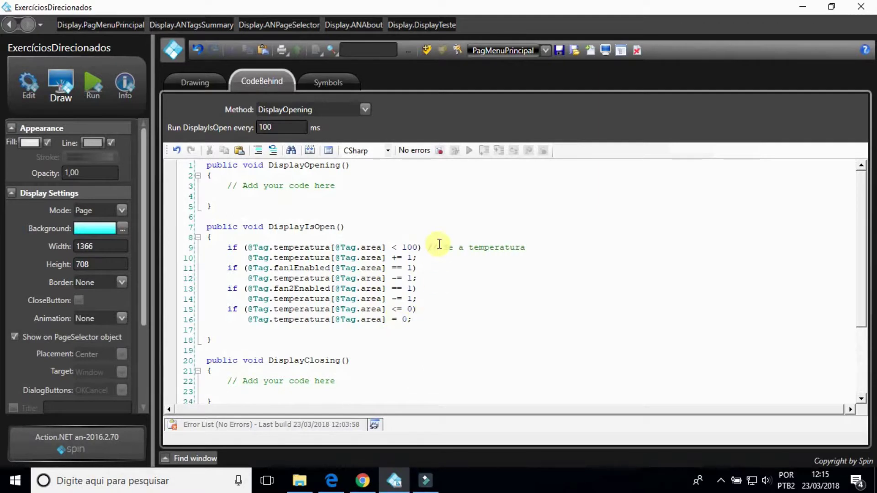
text( for menor que 100, ela é incrementada.)
click(456, 267)
text(// Se os ventiladores estiverem liga)
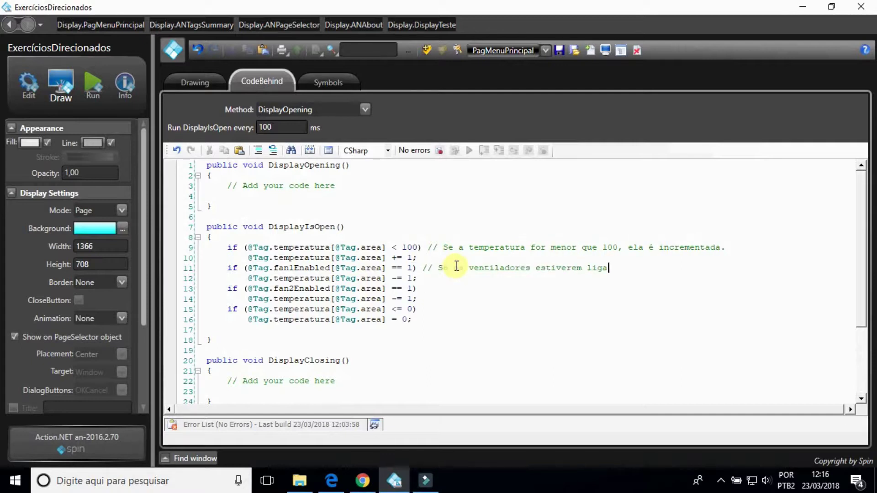
text(dos, a temperatura diminui um grau)
Comment the <= 0 condition with "Se a temperatura for igual ou menor que zero, ela é zerada" and build the code
click(437, 308)
text(// Se a temperatura for igual ou)
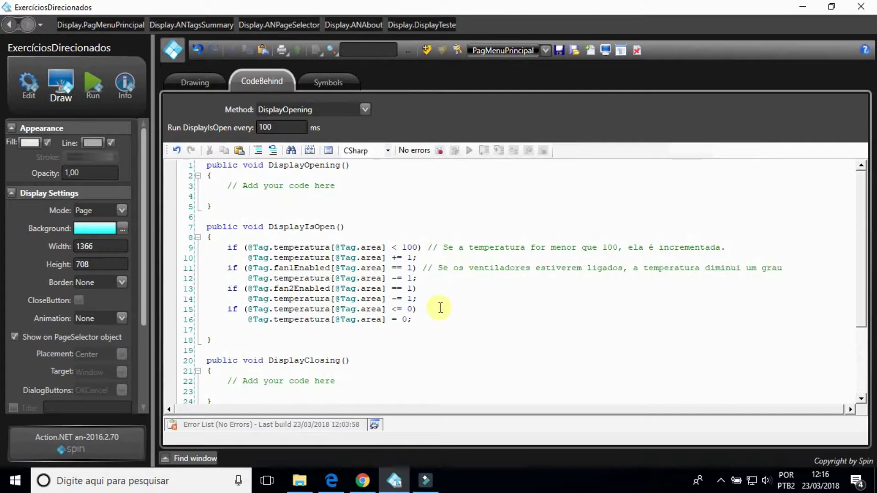
text( menor que zero, ela é zerada)
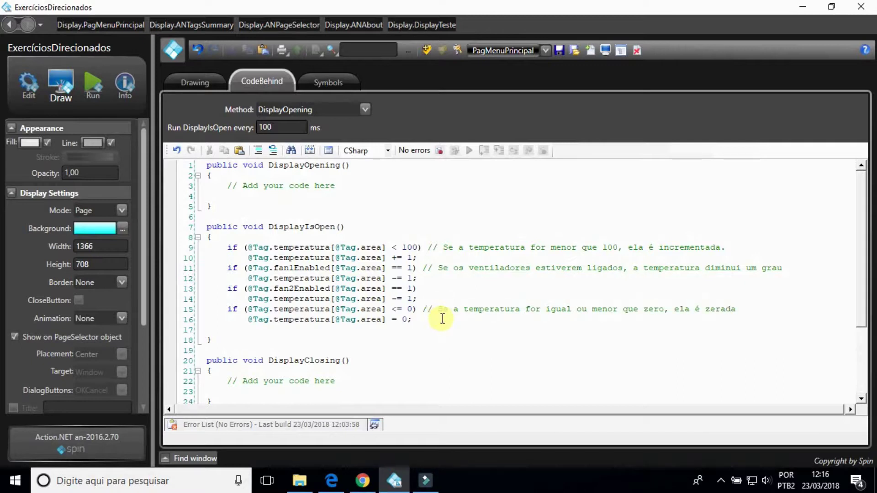
click(310, 151)
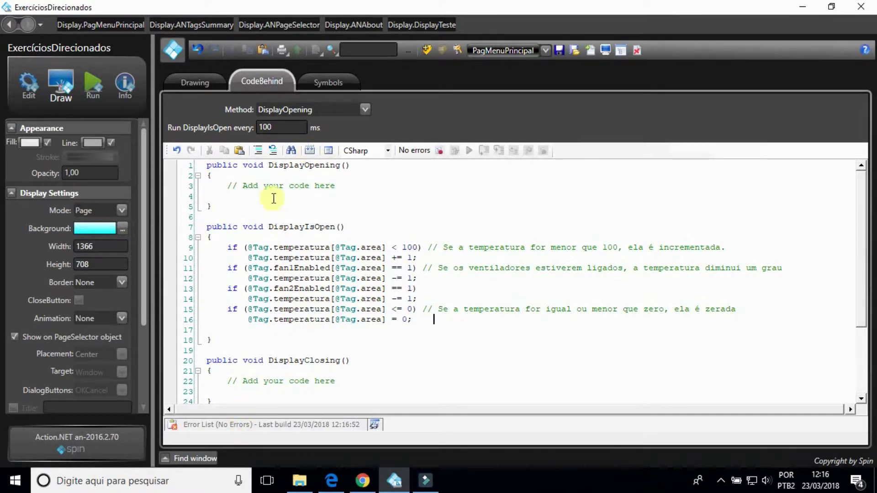
Switch to the MainPage display's drawing and open the dynamics of the Menu Principal button, undoing its accidental shift
click(545, 51)
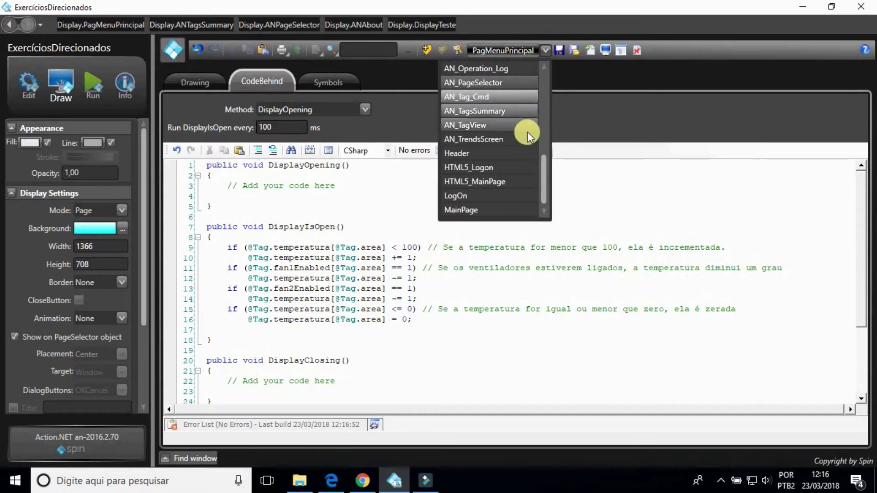
click(499, 210)
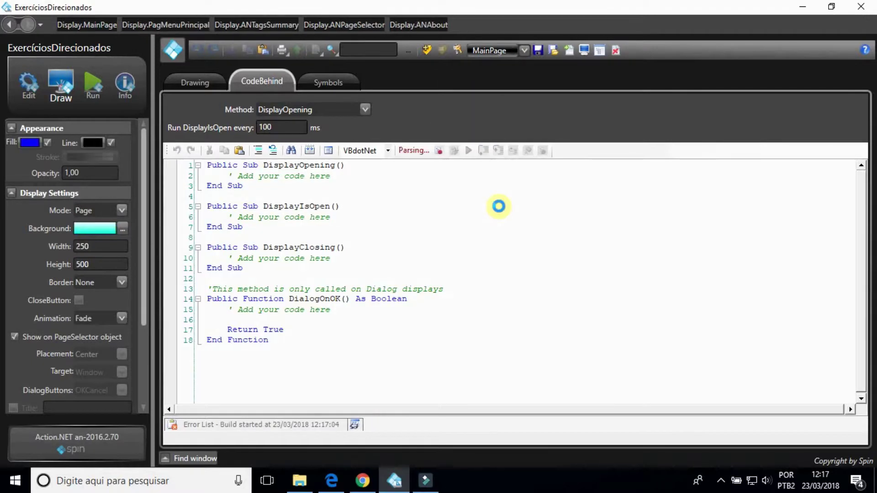
click(213, 82)
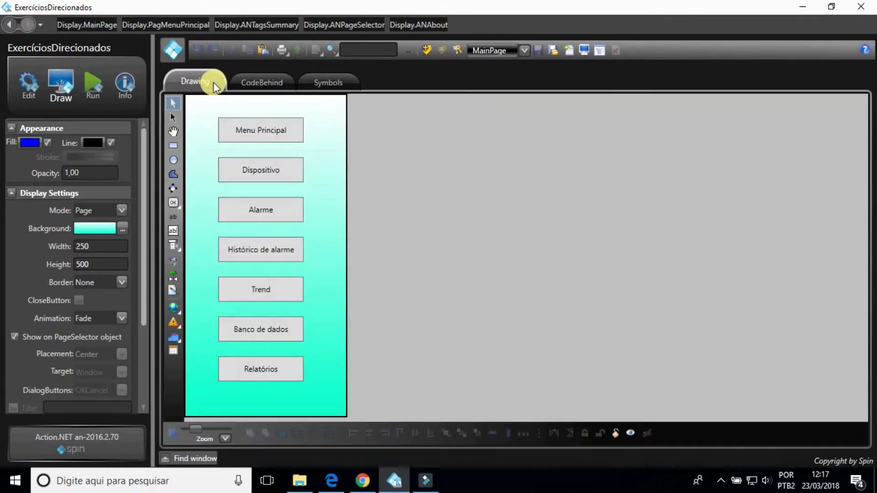
click(270, 137)
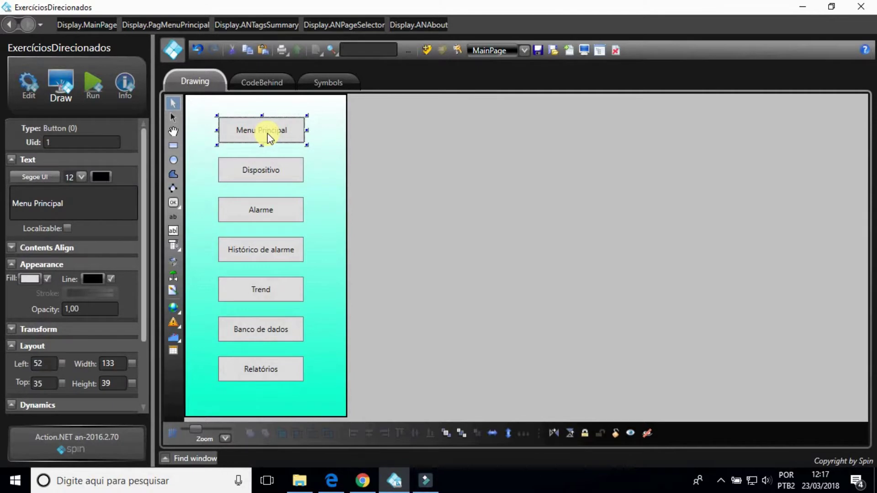
key(ctrl+z)
double_click(268, 134)
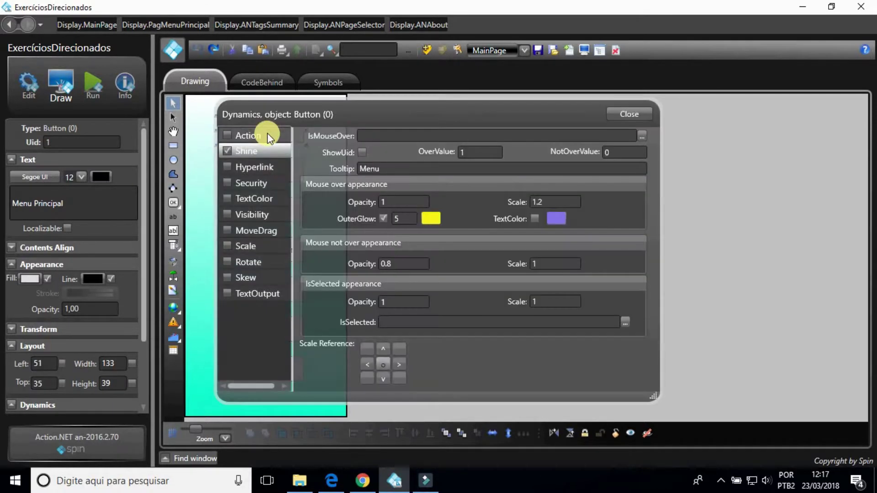
Enable the Action dynamic on the Menu Principal button so MouseLeftButtonDown runs OpenDisplay for PagMenuPrincipal, and close the dynamics
click(270, 137)
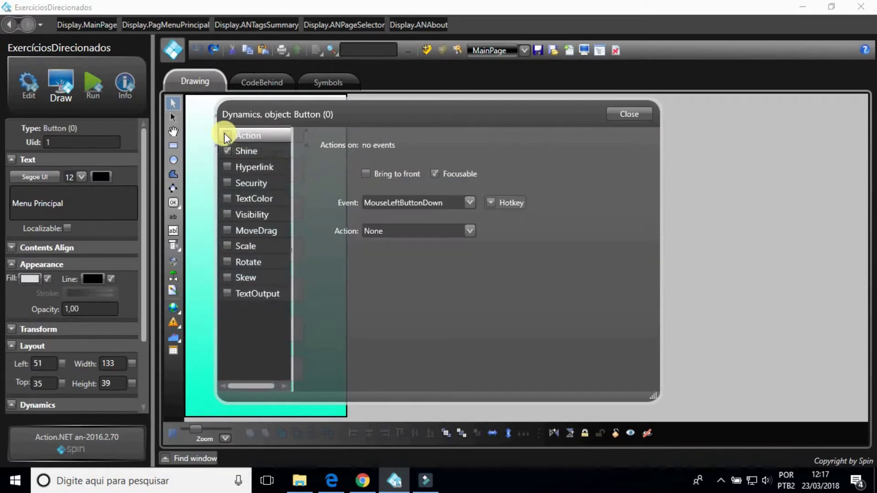
click(379, 228)
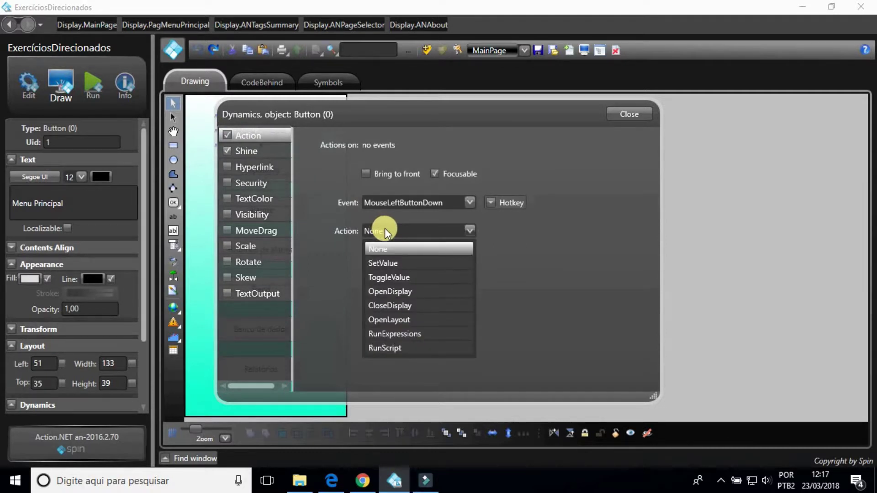
click(405, 291)
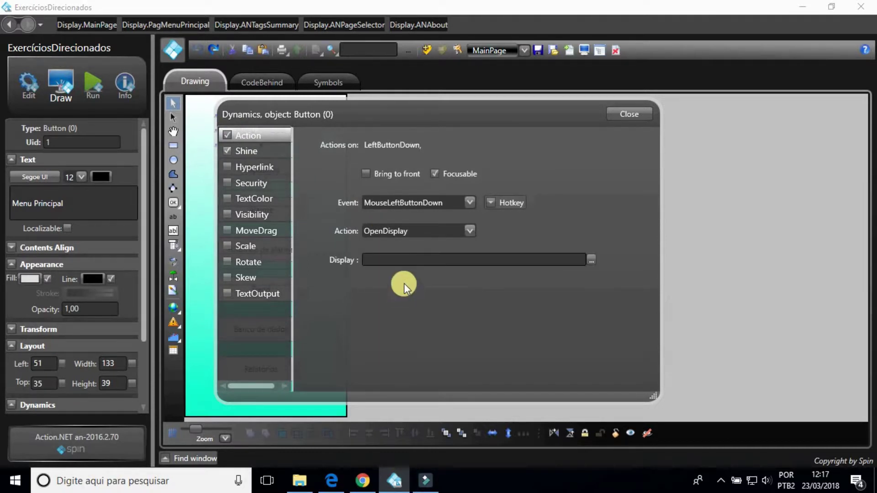
click(399, 261)
text(Pa)
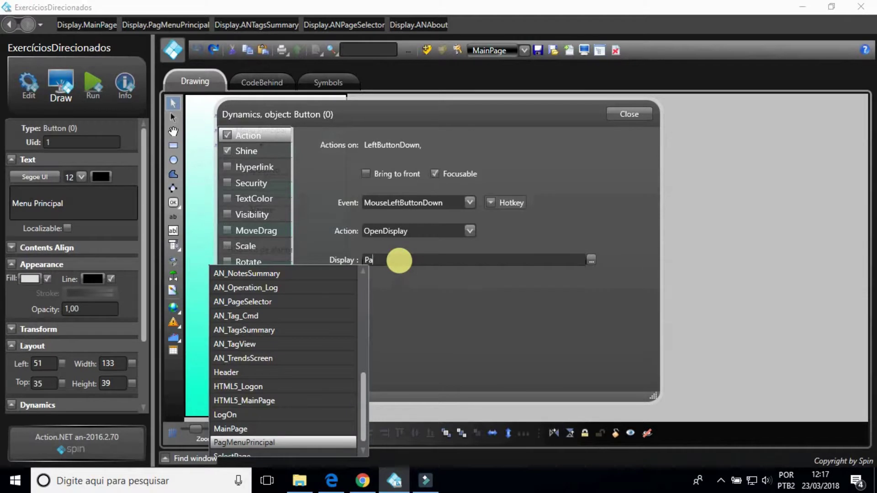
key(Return)
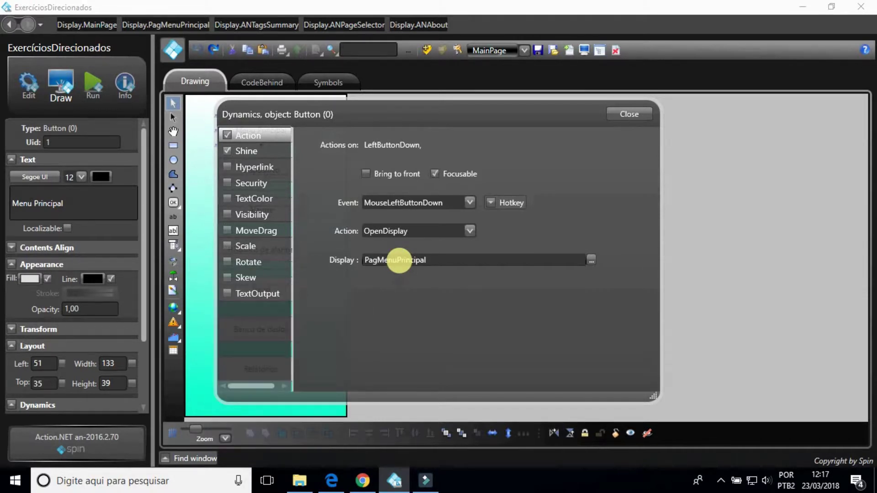
click(633, 114)
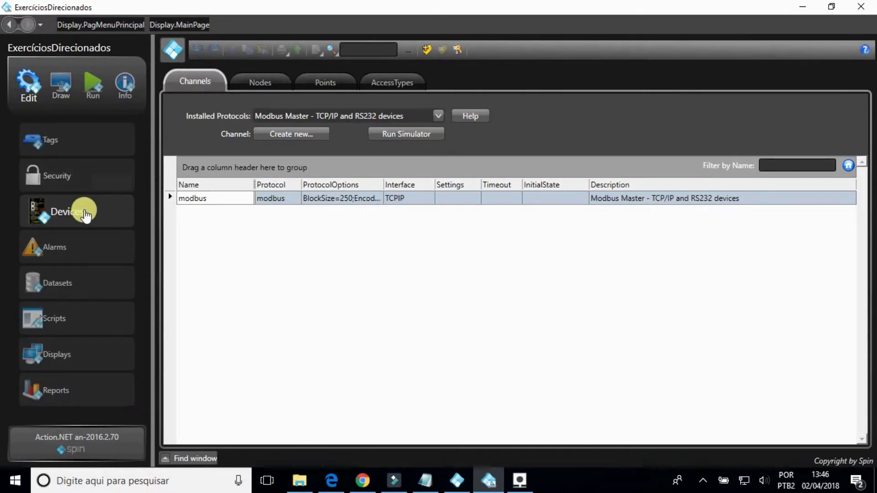
Create a Modbus Master device channel named modbus with the TCPIP interface, keeping its default description
click(286, 138)
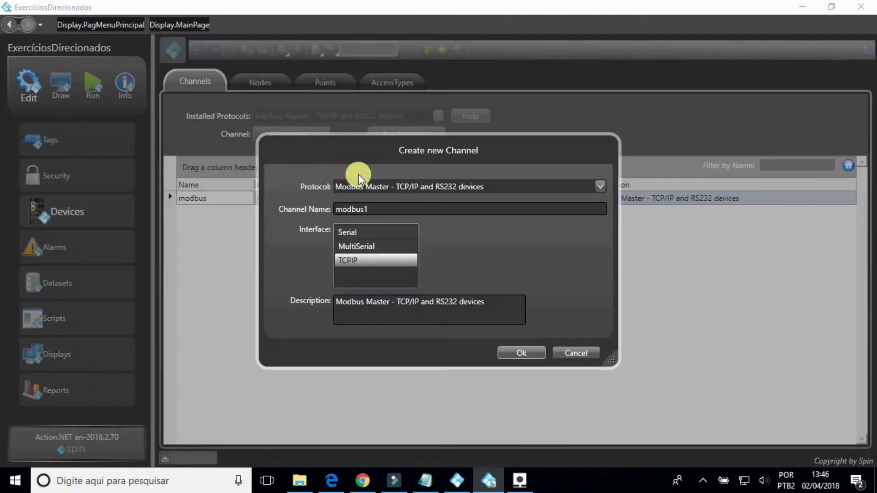
click(385, 207)
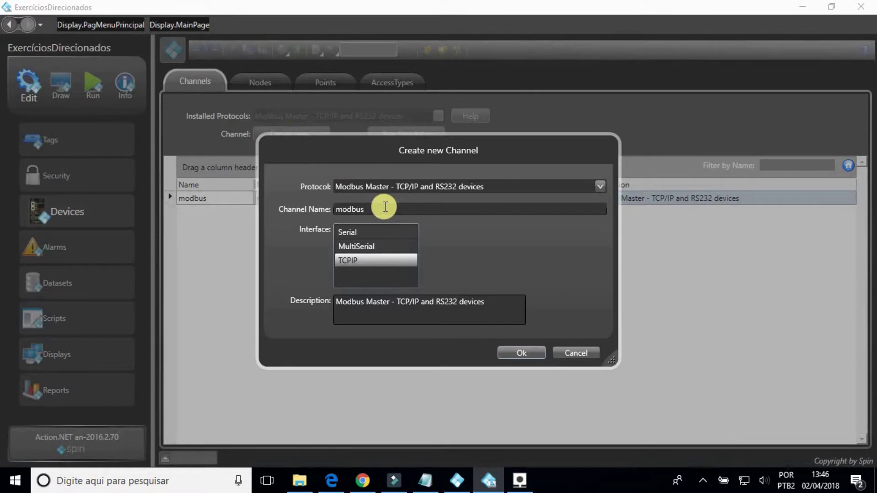
click(391, 312)
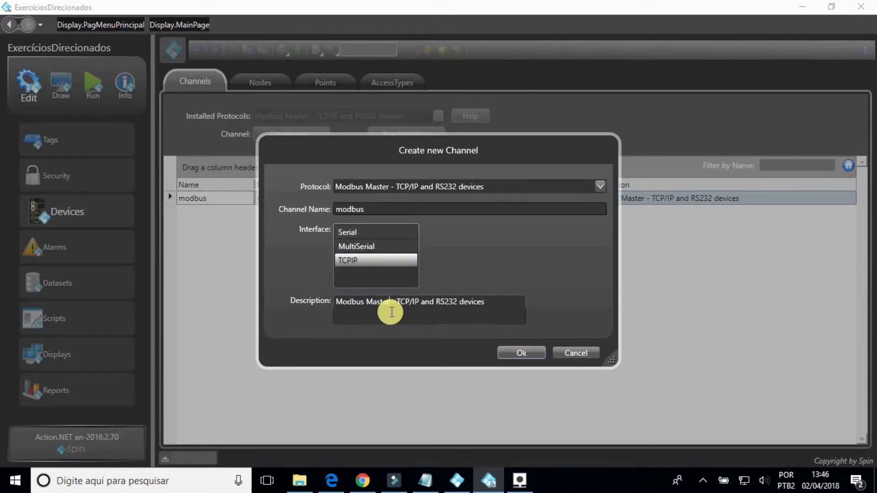
click(514, 354)
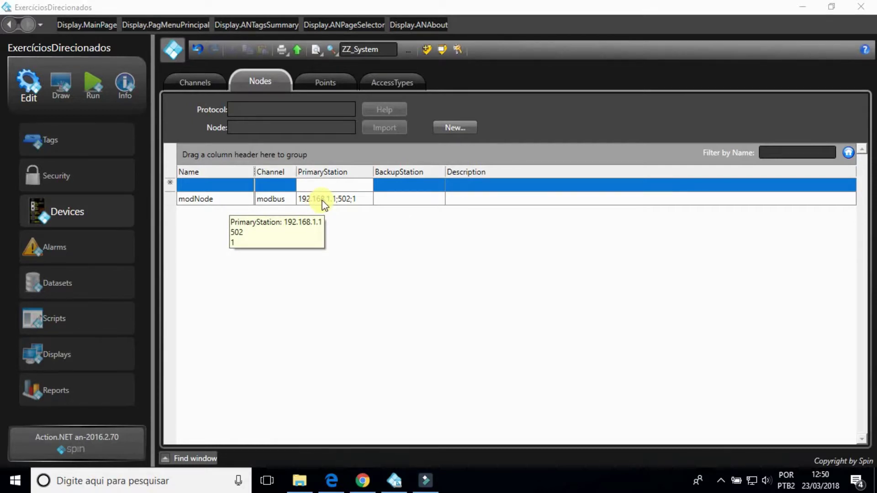
Look up the computer's IPv4 address by running ipconfig in the Windows Command Prompt, and close the prompt
click(203, 485)
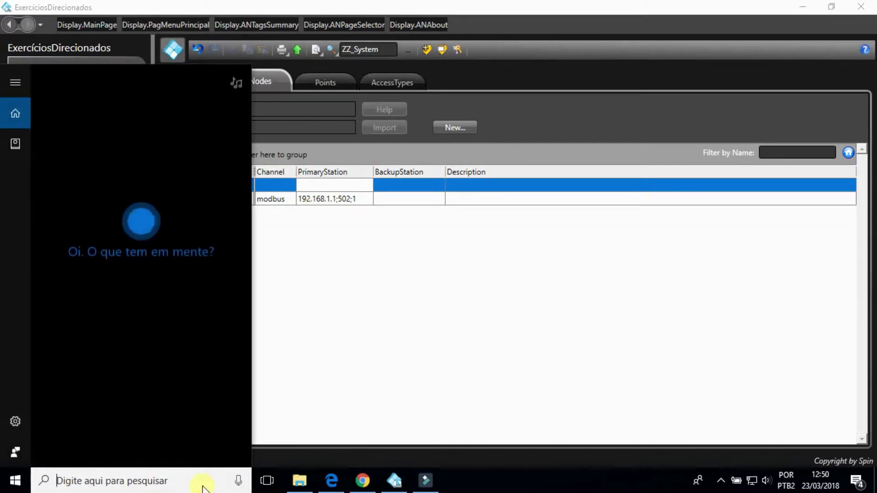
text(cm)
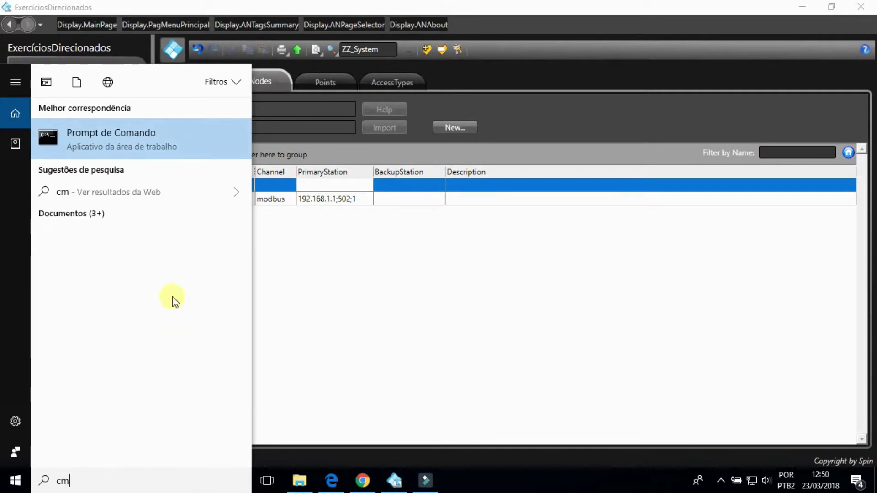
click(171, 133)
text(ipconfig)
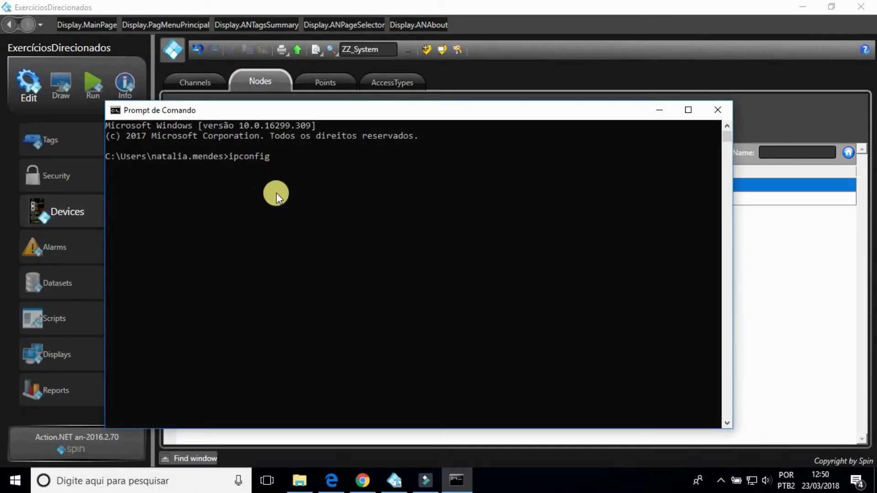
key(Return)
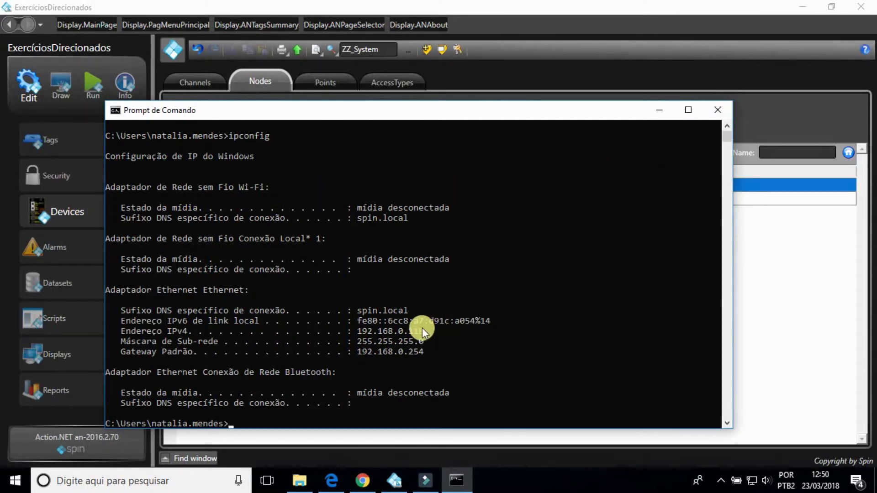
click(719, 109)
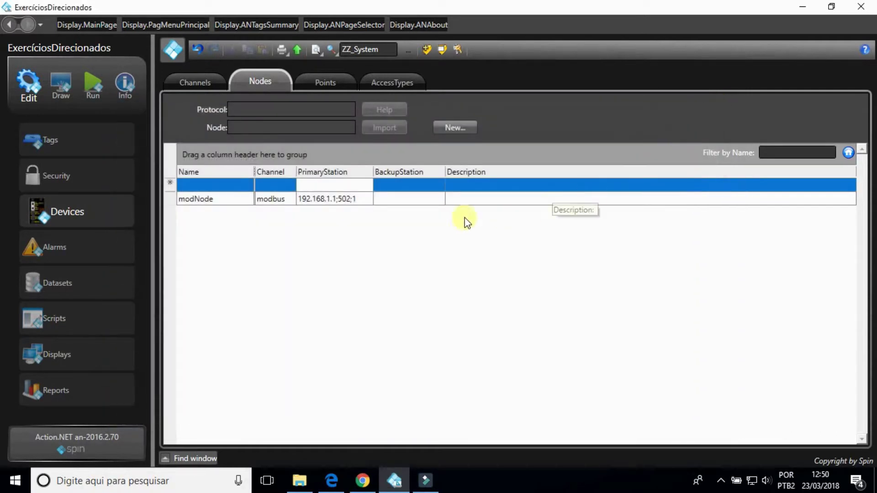
Set the IP address in the PrimaryStation of modNode to 192.168.0.118, keeping port 502 and slave 1
click(354, 203)
click(324, 199)
double_click(349, 200)
key(BackSpace)
text(0.)
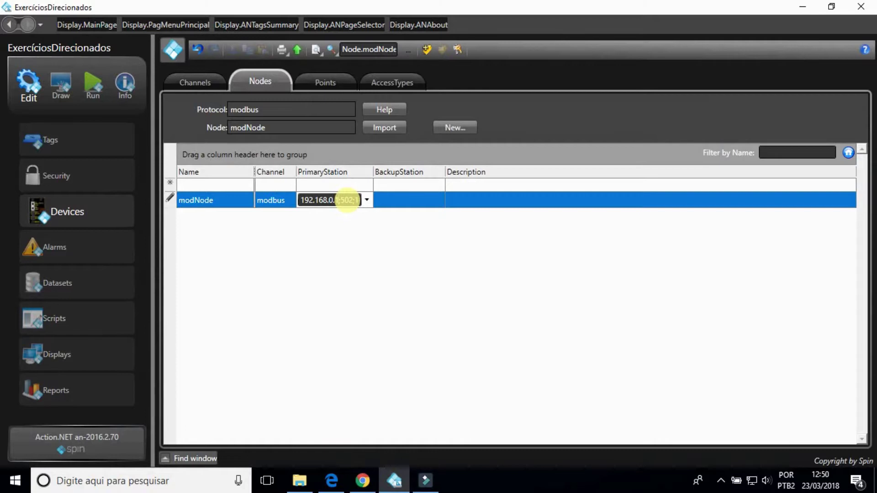
text(118)
key(Return)
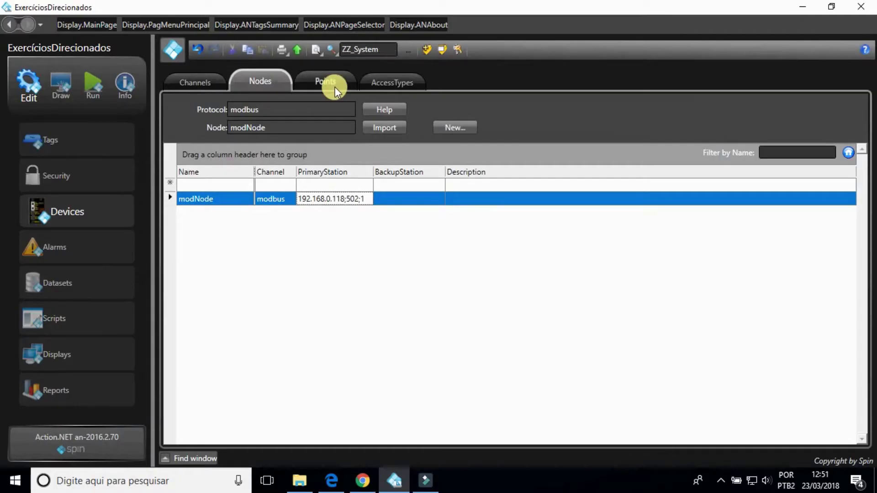
Add a device point for the tag modbus000001 and assign it to the node modNode
click(336, 87)
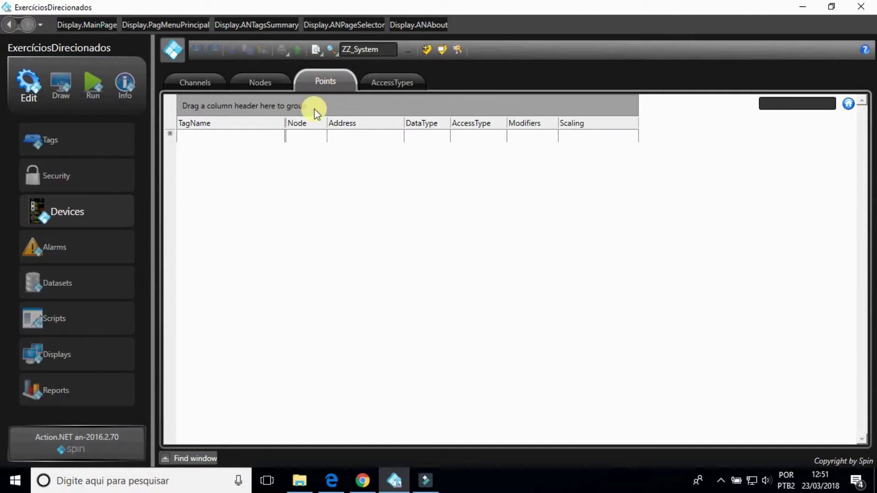
click(255, 137)
text(Tag.)
key(Down)
key(Down)
key(Down)
key(Down)
key(Return)
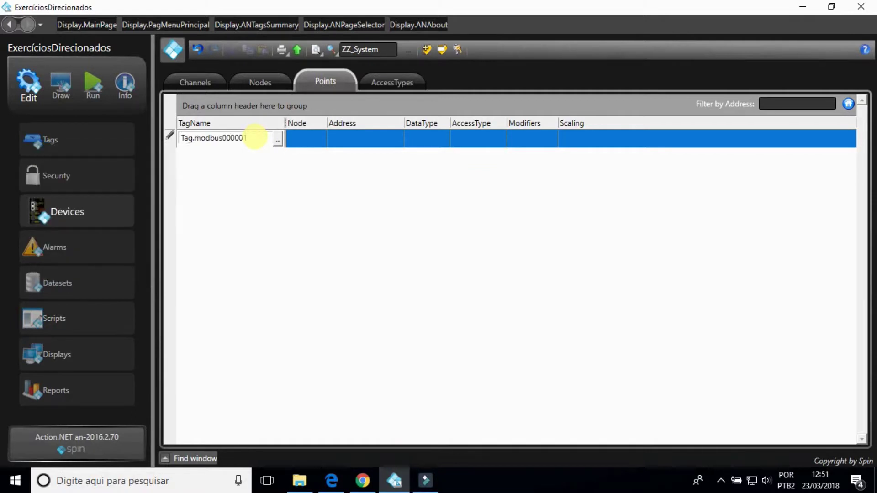
click(312, 137)
click(302, 156)
Set the modbus000001 point's address to operand 0 (Coils) with address 00001 and commit the row
click(362, 137)
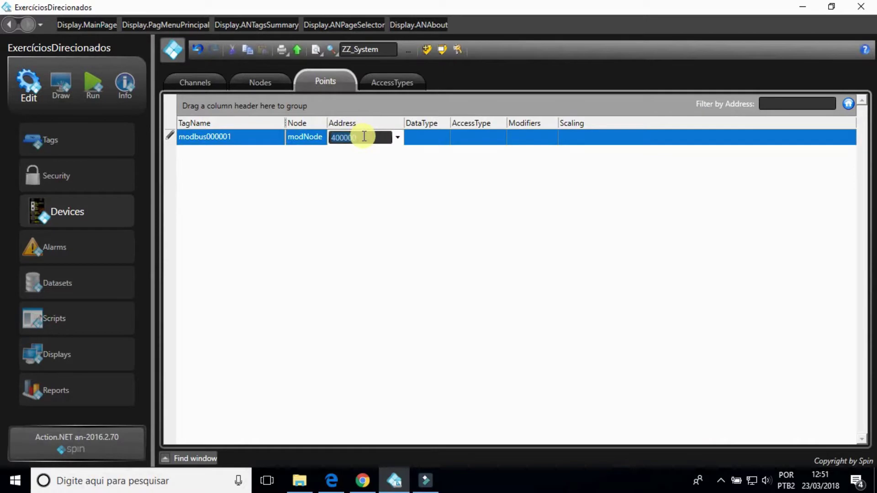
click(398, 138)
click(364, 175)
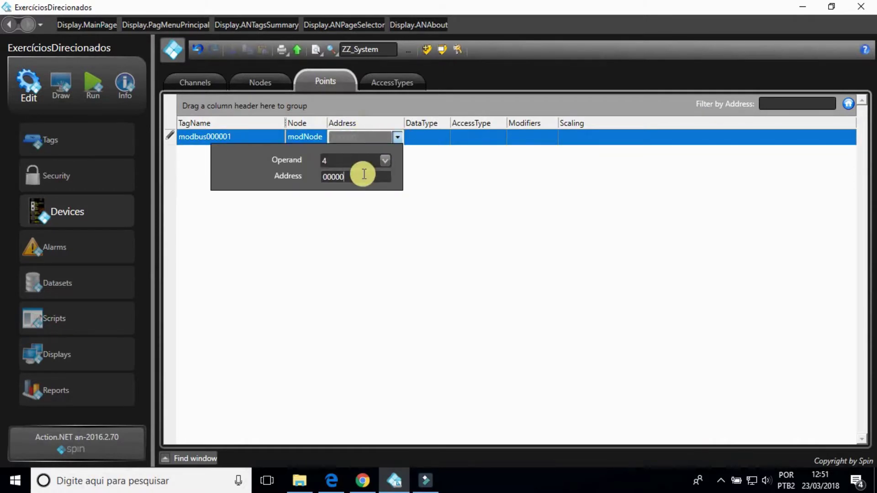
key(BackSpace)
text(1)
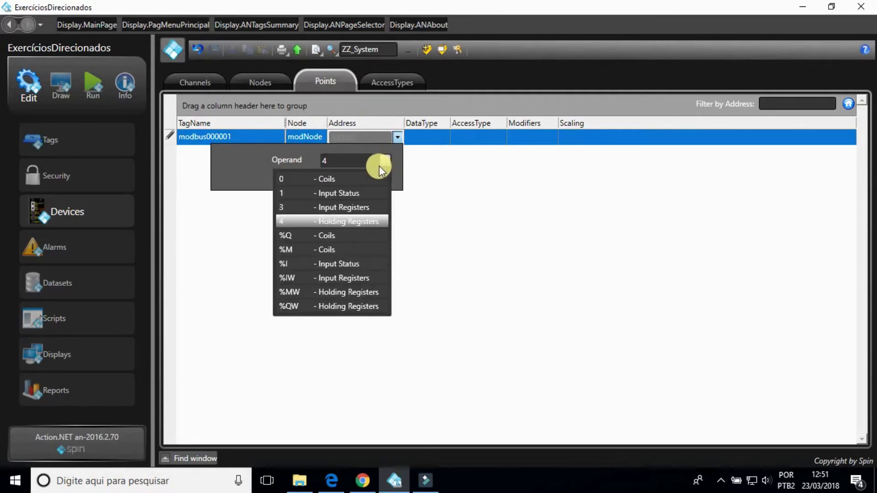
click(370, 177)
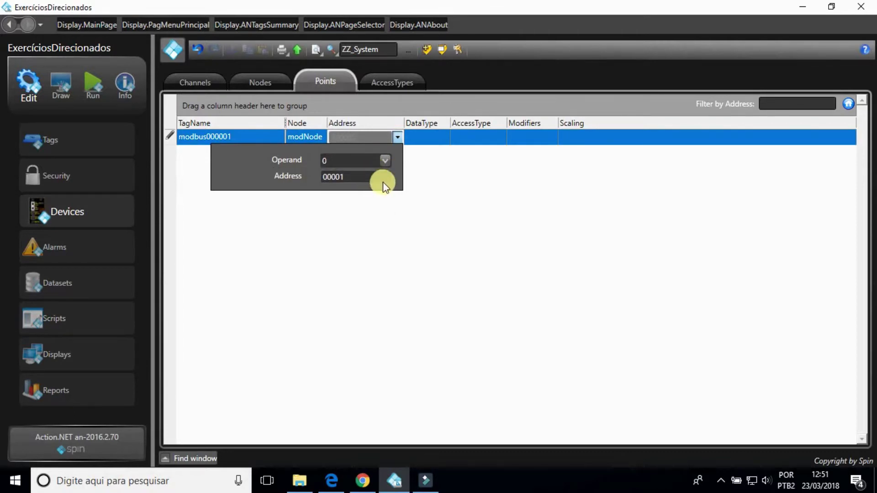
key(Return)
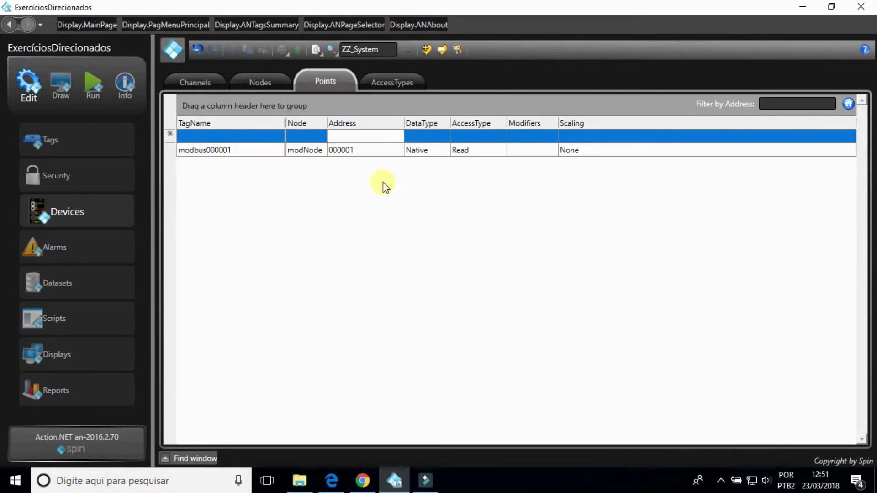
Add a device point for the tag modbus000002 on modNode with address 000002
click(253, 135)
text(Tag.)
click(305, 137)
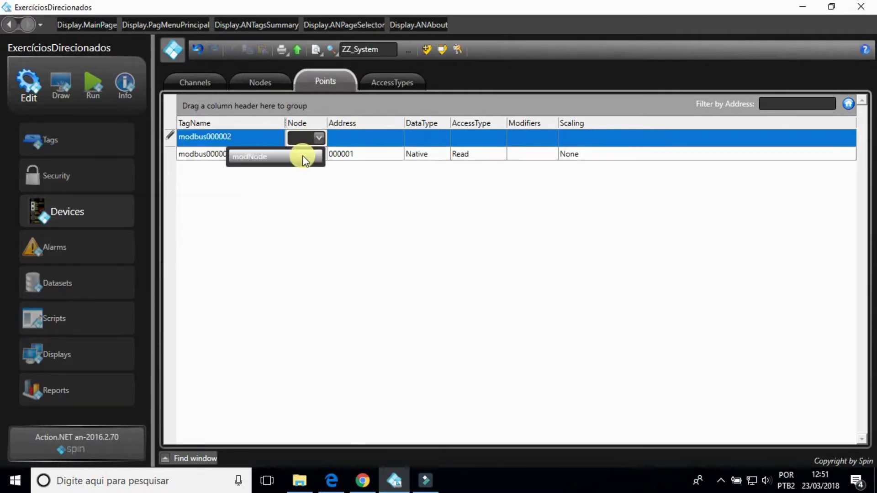
click(305, 157)
click(366, 176)
click(370, 177)
key(Return)
Add a device point for the tag modbus000003 on modNode with address 000003
click(253, 136)
text(Tag.)
click(314, 140)
click(305, 150)
click(349, 182)
click(319, 202)
key(Return)
Add a device point for the tag modbus400001 on modNode with address 400001
click(254, 135)
text(Tag.)
click(360, 138)
key(Return)
Add a device point for the tag modbus400002 on modNode with address 400002
click(224, 138)
text(Tag.)
click(305, 138)
click(300, 155)
key(Return)
Add a device point for the tag modbus400003 on modNode with address 400003
click(219, 137)
text(Tag.)
click(305, 137)
click(302, 154)
key(Return)
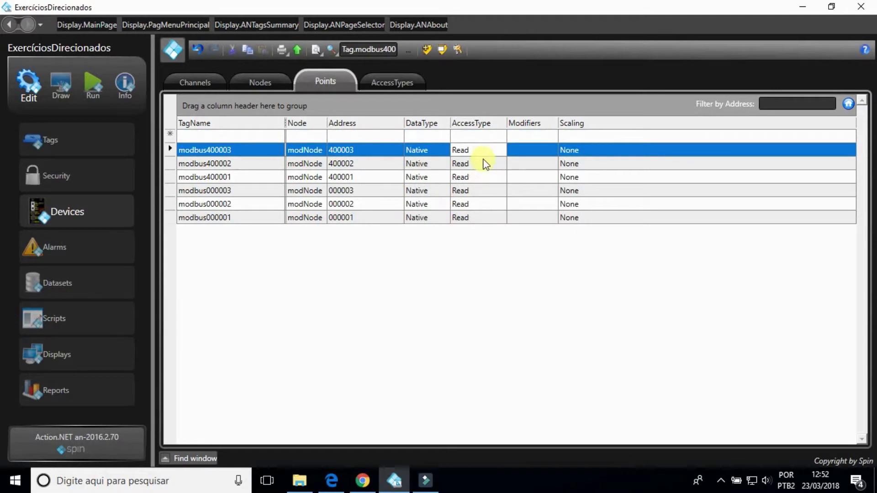
Set the AccessType of all six modbus points to ReadWrite with a combined edit of the rows
shift+click(476, 218)
right_click(484, 197)
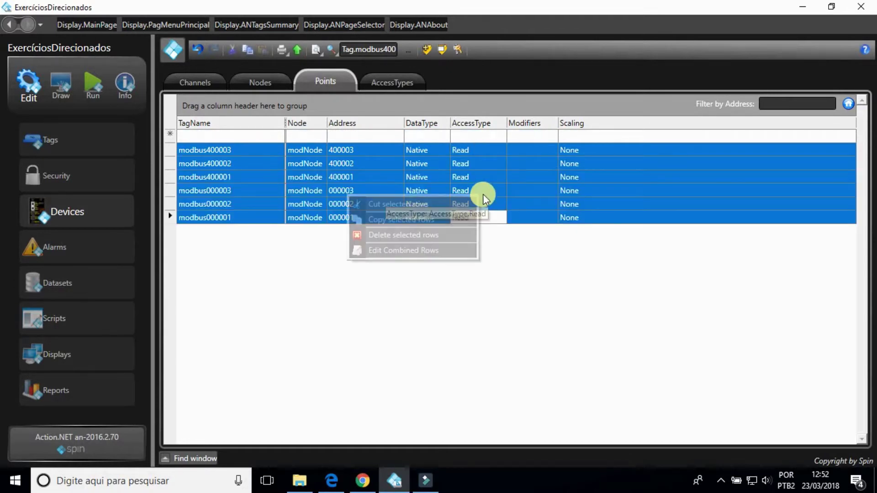
click(453, 255)
click(328, 242)
click(328, 242)
click(333, 275)
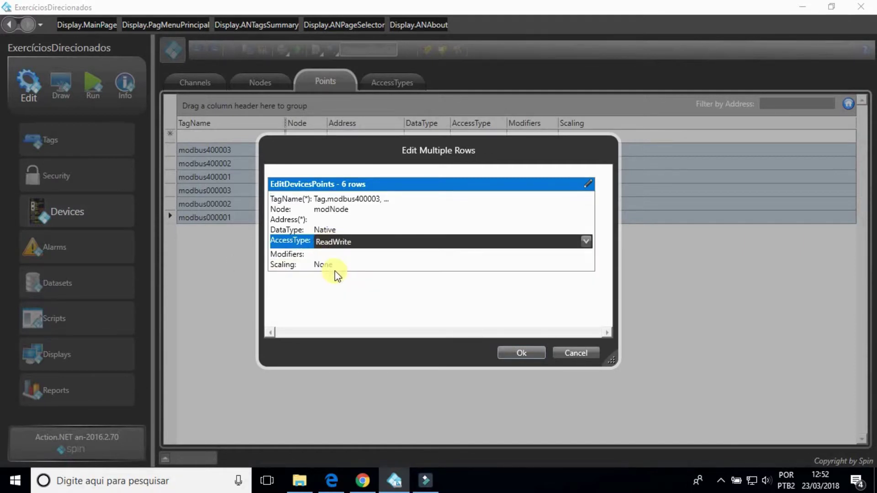
click(507, 354)
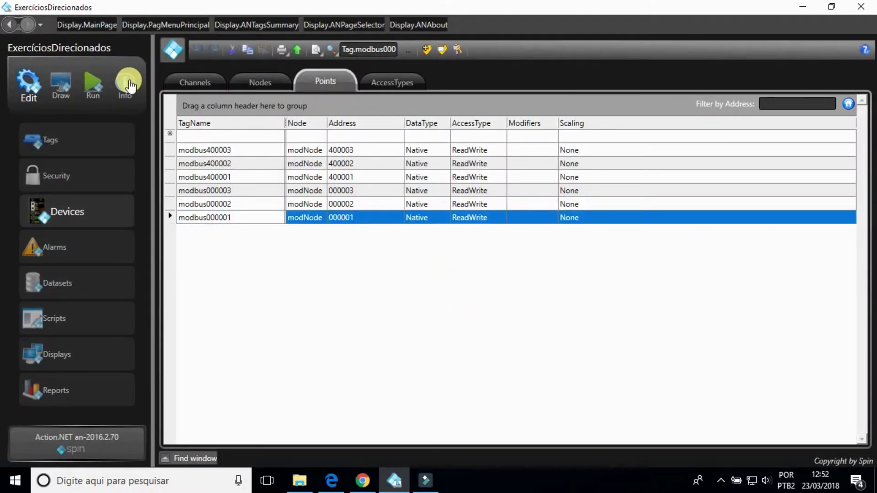
Create a new .NET Smart Client display named PagDispositivos in the drawing environment
click(65, 87)
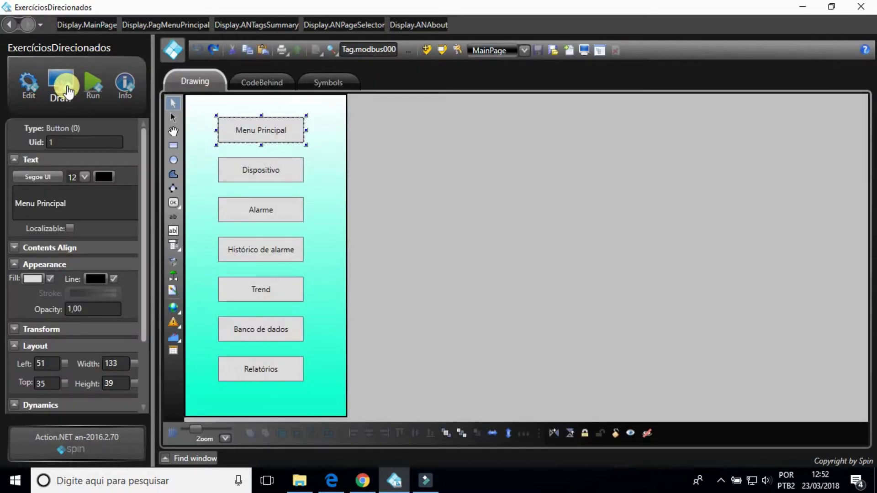
click(571, 51)
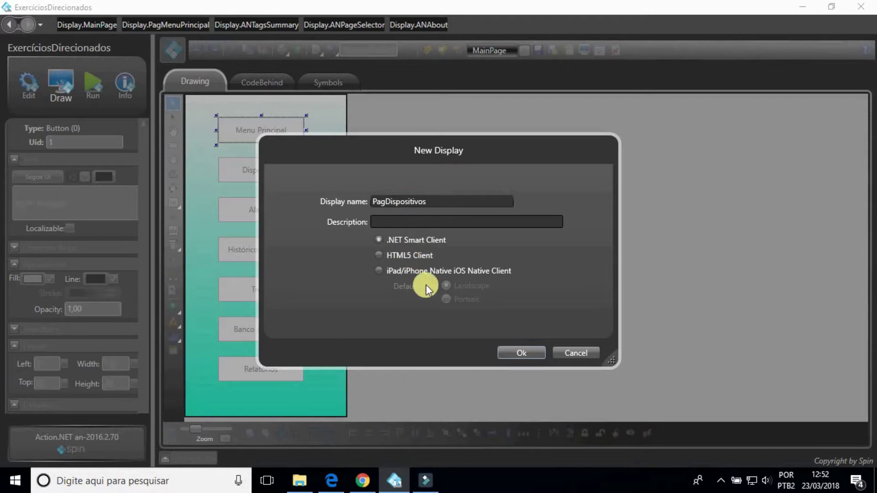
click(509, 352)
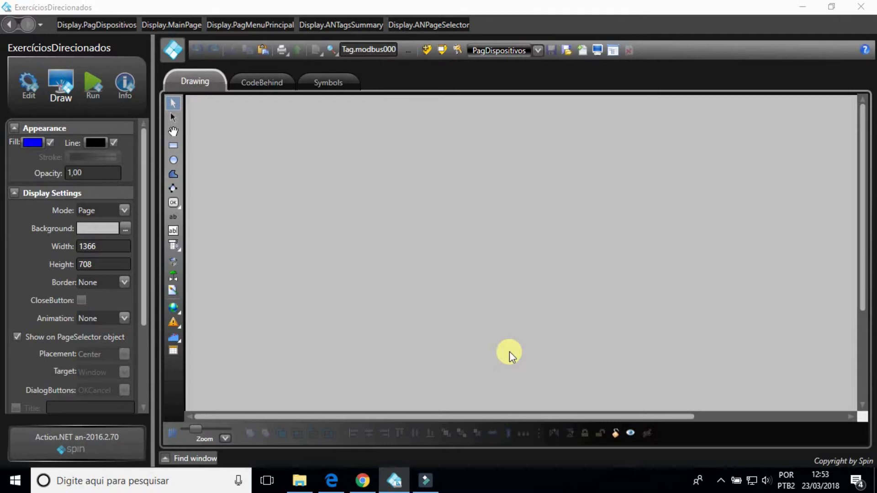
Draw two wide rectangles, one above the other, on PagDispositivos and set the lower one's width to 501
click(173, 146)
drag(207, 117, 530, 221)
drag(209, 242, 532, 367)
click(175, 108)
double_click(125, 293)
text(501)
click(338, 400)
Fill both rectangles with the light green color #FF99FF99
click(275, 183)
click(33, 174)
click(359, 264)
click(527, 372)
click(390, 328)
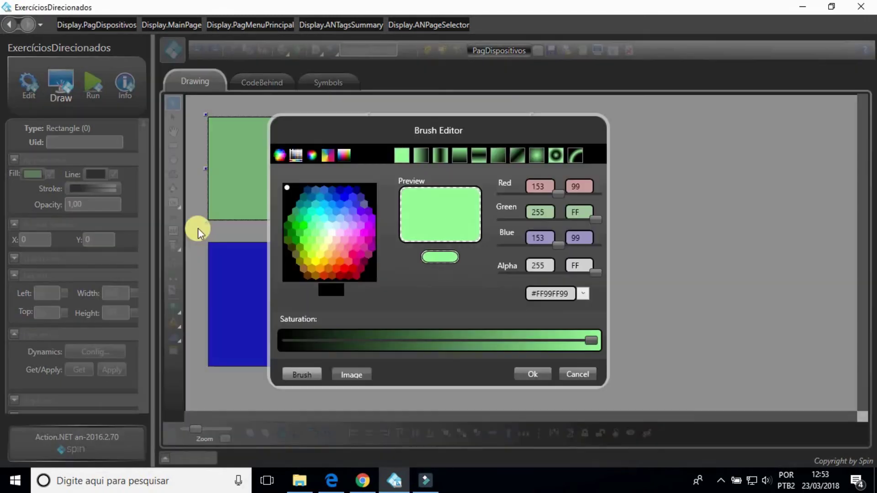
click(526, 372)
click(391, 328)
click(33, 174)
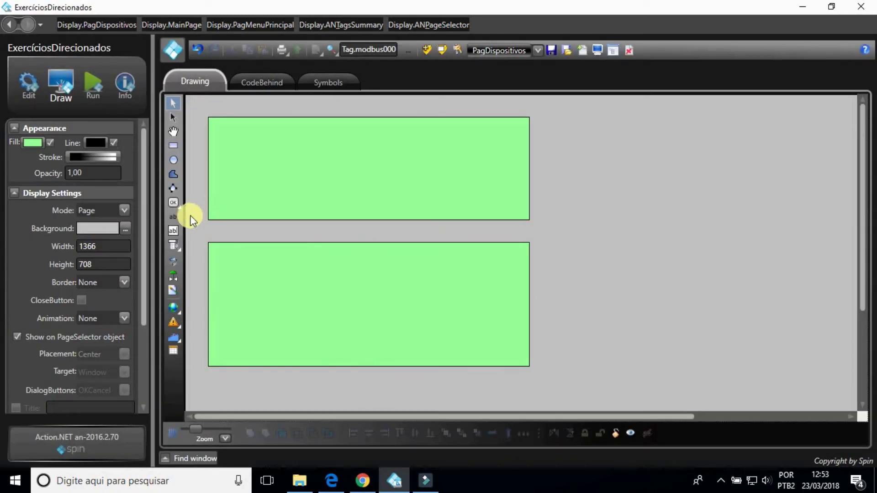
Draw a text box about 112 by 25 in the upper rectangle and arrange five copies into two columns of three
click(174, 230)
mouse_move(249, 128)
mouse_down()
mouse_move(323, 141)
mouse_move(280, 202)
mouse_up()
key(ctrl+c)
key(ctrl+v)
key(ctrl+v)
key(ctrl+v)
drag(299, 141, 476, 198)
key(ctrl+v)
key(ctrl+v)
drag(432, 171, 503, 177)
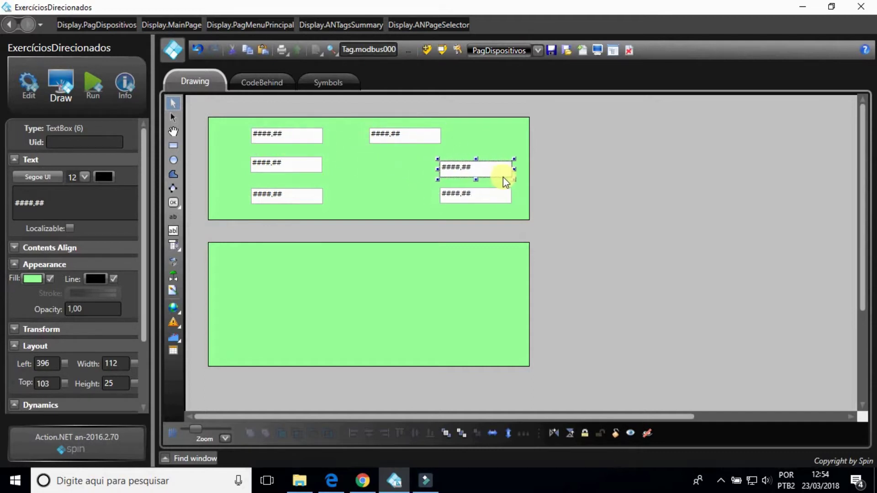
drag(421, 137, 489, 142)
drag(301, 141, 348, 167)
drag(314, 195, 352, 196)
Align the paired text boxes of the first and third rows on their vertical middles
click(329, 141)
shift+click(451, 139)
click(353, 192)
shift+click(475, 195)
click(414, 435)
Align the left edges of the three text boxes within each column
click(344, 141)
shift+click(325, 168)
shift+click(324, 195)
click(470, 142)
shift+click(469, 169)
shift+click(475, 196)
click(353, 433)
click(324, 141)
shift+click(325, 169)
shift+click(337, 186)
shift+click(333, 195)
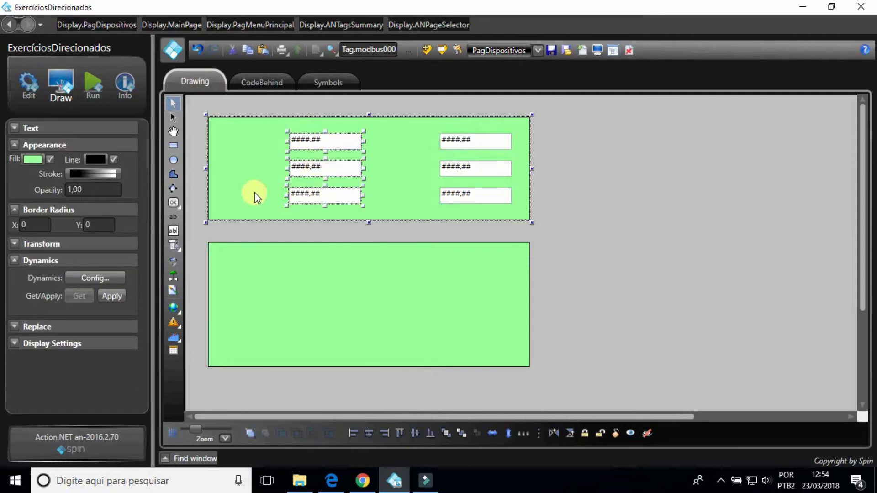
click(357, 433)
key(ctrl+z)
click(325, 171)
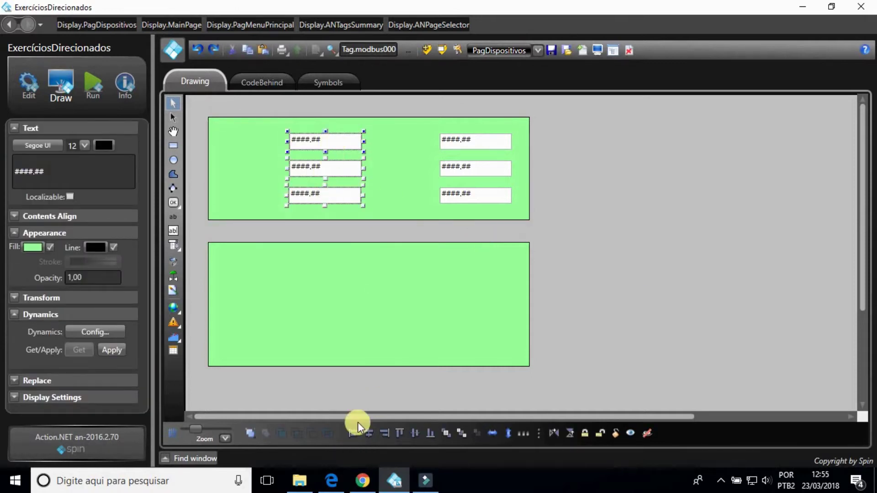
click(307, 212)
Add a text label reading modbus000001 in front of the first text box of the left column
click(172, 216)
drag(233, 135, 285, 152)
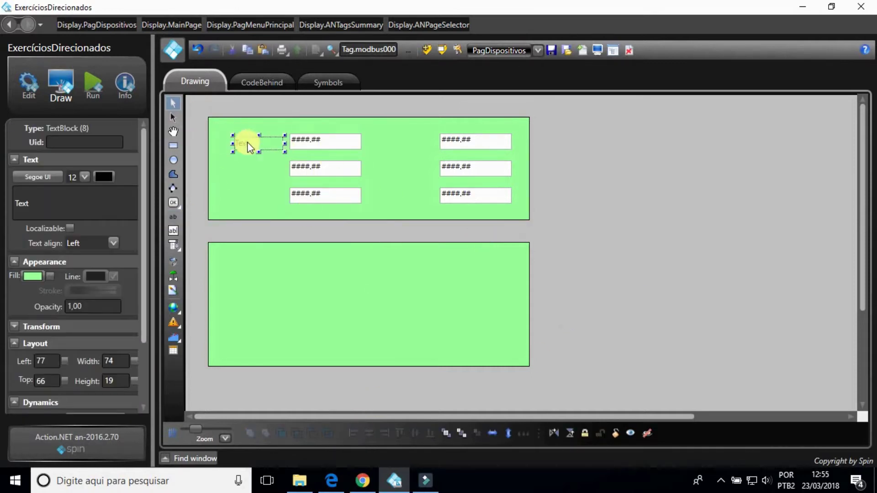
double_click(13, 204)
text(modbus000001)
click(255, 168)
click(234, 147)
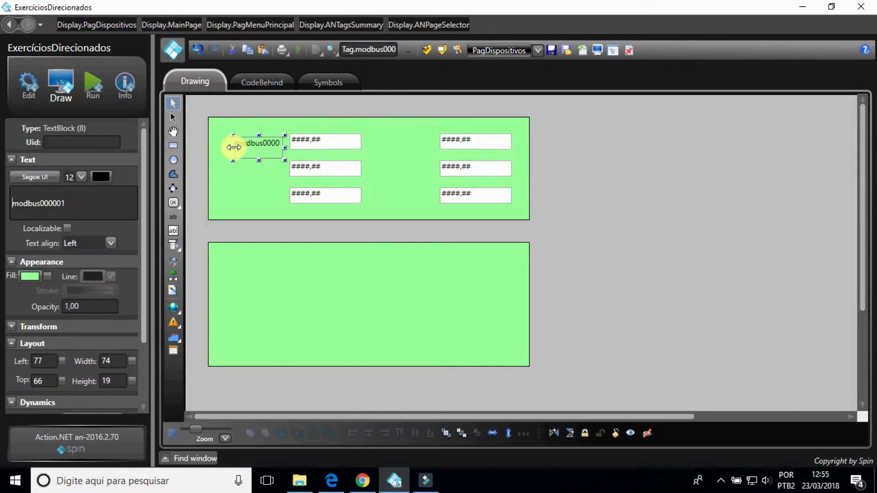
Copy the label for the two text boxes below as modbus000002 and modbus000003, and left-align all three labels
drag(258, 143, 252, 195)
click(86, 215)
key(BackSpace)
text(2)
click(234, 188)
click(106, 202)
key(BackSpace)
text(3)
ctrl+click(256, 169)
ctrl+click(254, 141)
click(353, 433)
Place two label copies before the first and second text boxes of the right column, reading modbus400001 and modbus400002
drag(254, 142, 400, 146)
click(79, 181)
key(BackSpace)
text(4)
click(427, 176)
drag(254, 141, 414, 176)
click(43, 204)
key(BackSpace)
text(4)
click(73, 204)
key(BackSpace)
text(2)
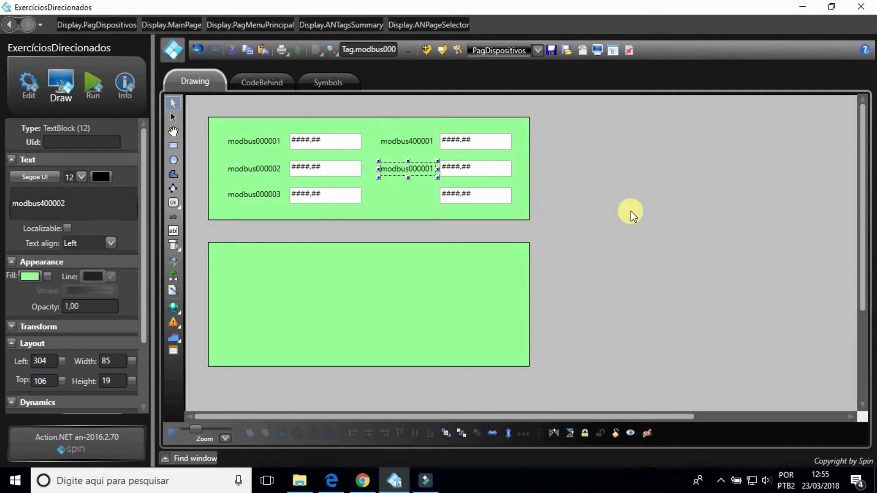
Add another label copy reading modbus400003 in front of the third text box of the right column
key(ctrl+v)
click(39, 203)
key(BackSpace)
text(4)
click(68, 203)
key(BackSpace)
text(3)
drag(270, 152, 417, 198)
click(409, 142)
click(606, 313)
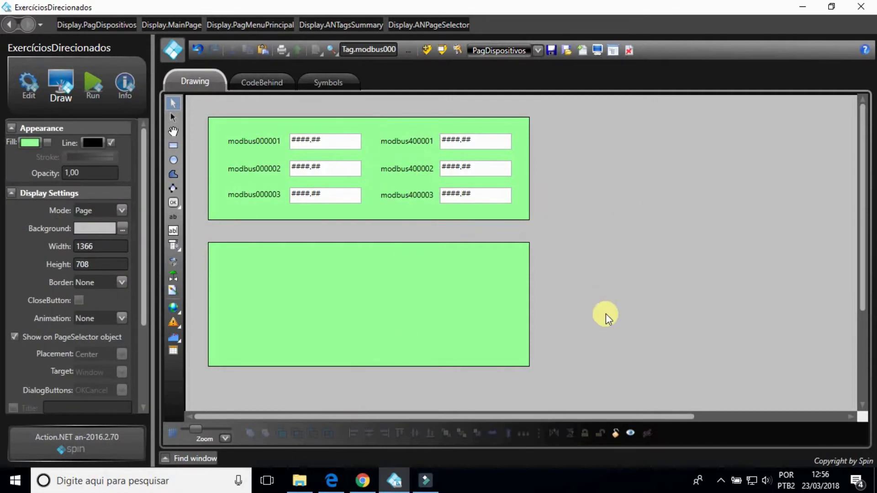
Enable the TextIO dynamic on the text box beside modbus000001 and link it to Tag.modbus000001
click(322, 147)
double_click(322, 145)
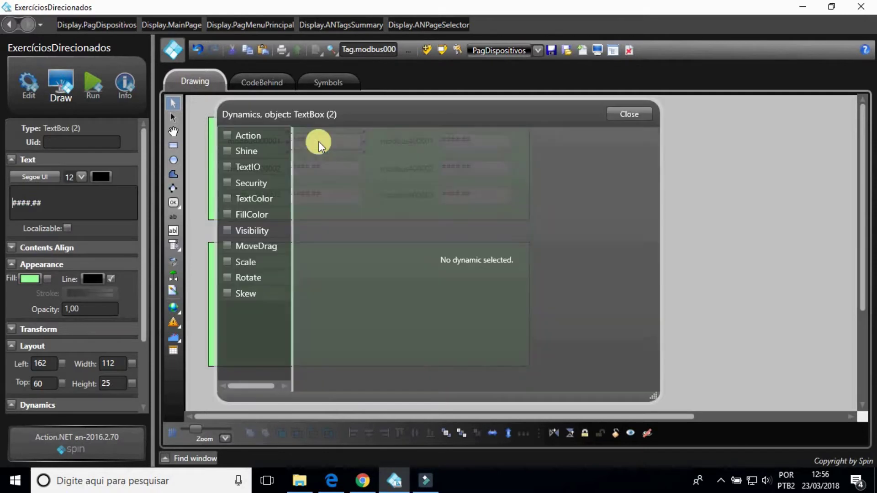
click(228, 166)
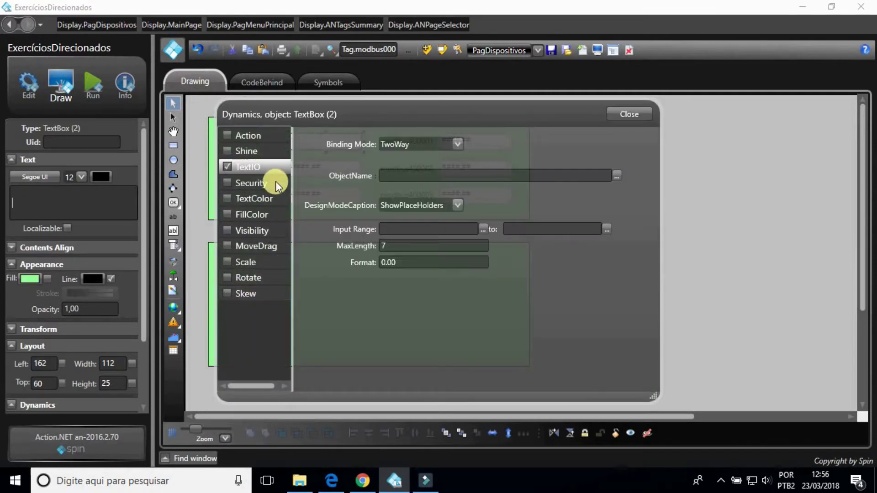
click(401, 177)
text(Tag.)
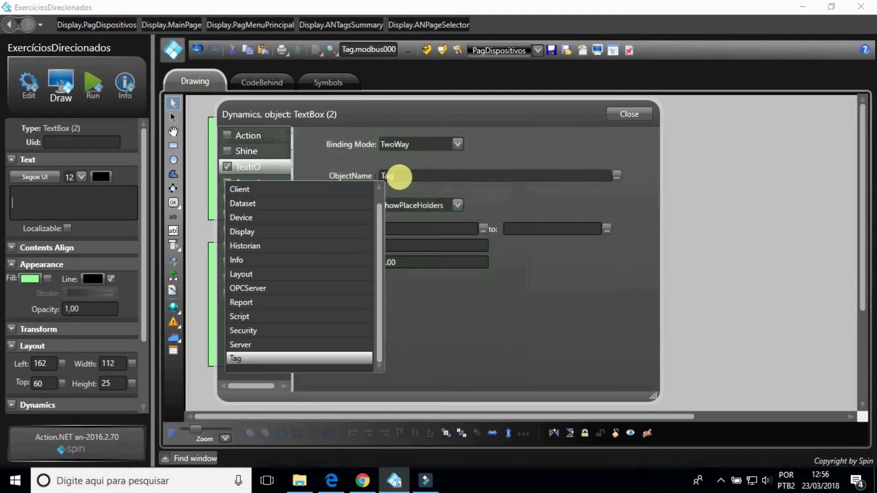
key(Down)
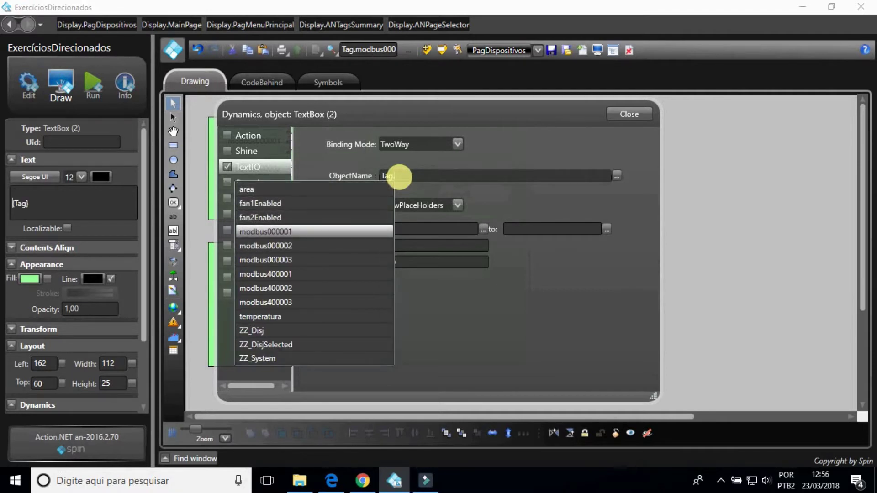
key(Return)
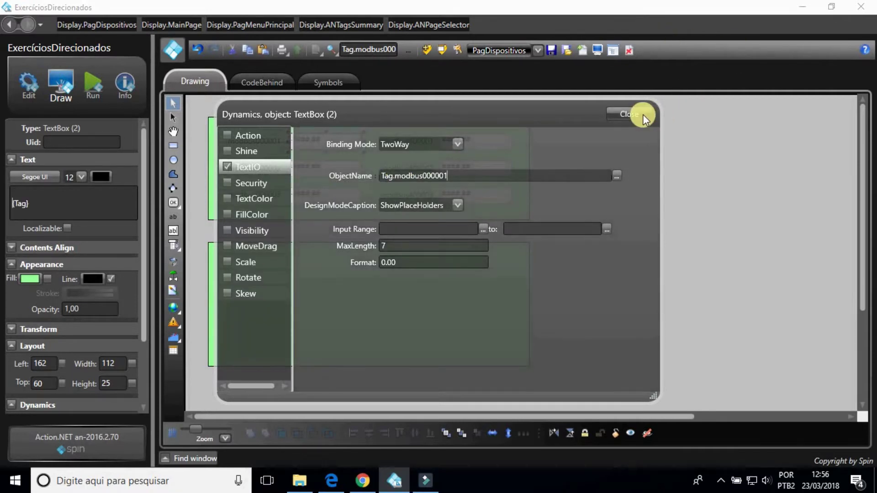
click(643, 114)
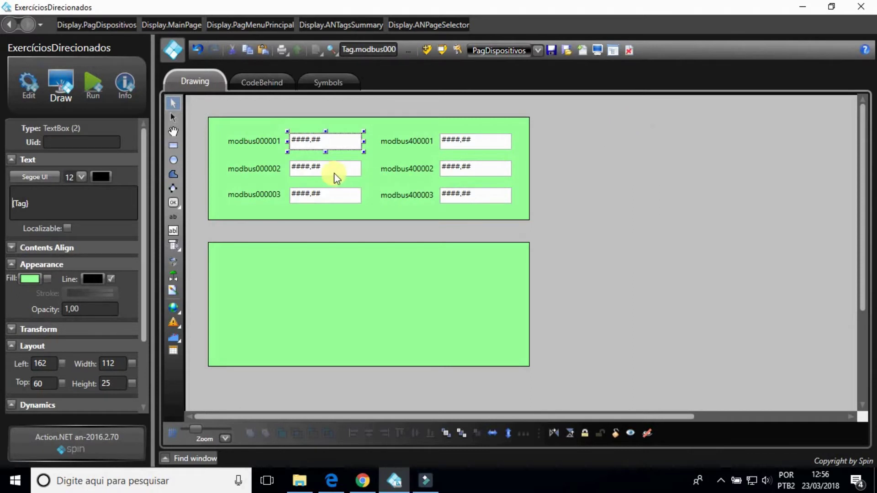
Link the text box beside modbus000002 to Tag.modbus000002 with a TextIO dynamic
double_click(334, 173)
text(Tag.)
key(Down)
key(Down)
key(Return)
click(641, 114)
Link the text box beside modbus000003 to Tag.modbus000003 with a TextIO dynamic
double_click(328, 197)
text(Tag.)
key(Down)
key(Down)
key(Down)
key(Return)
click(630, 114)
Link the text box beside modbus400001 to Tag.modbus400001 with a TextIO dynamic
double_click(485, 148)
click(427, 175)
text(Tag.)
key(Down)
key(Down)
key(Down)
key(Down)
key(Return)
click(621, 114)
Link the text box beside modbus400002 to Tag.modbus400002 with a TextIO dynamic
double_click(489, 169)
click(430, 176)
text(Tag.)
key(Down)
key(Down)
key(Down)
key(Down)
key(Down)
key(Return)
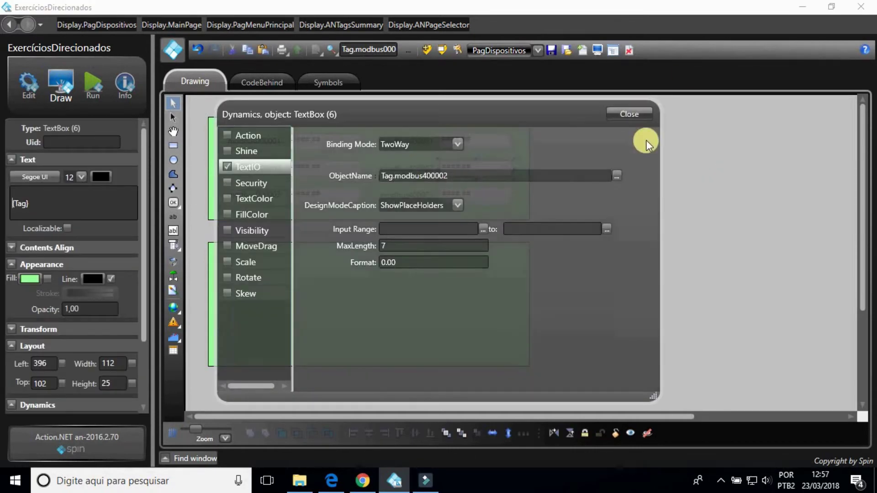
click(629, 114)
Link the text box beside modbus400003 to Tag.modbus400003 with a TextIO dynamic
double_click(240, 175)
click(363, 174)
text(Tag.)
key(Down)
key(Down)
key(Down)
key(Down)
key(Down)
key(Down)
key(Return)
click(630, 115)
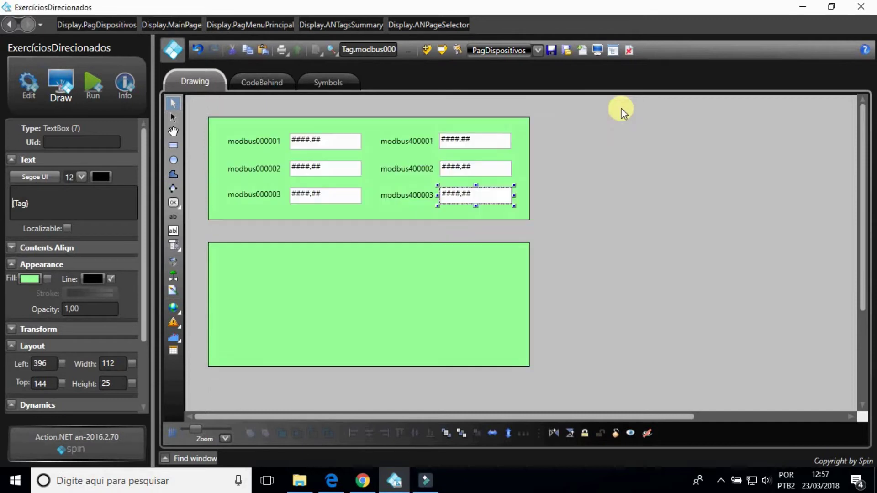
Add the label "Nó da estação primária:" in the lower rectangle's upper left corner and widen it to about 147
click(173, 217)
drag(213, 254, 294, 273)
click(174, 219)
click(265, 264)
key(ctrl+a)
text(Nó da estaç)
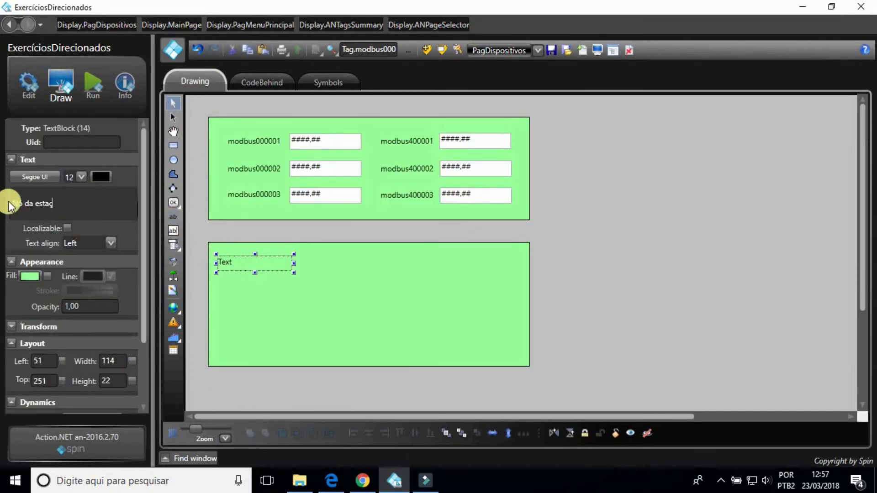
click(269, 264)
drag(293, 264, 317, 264)
Paste a copy of the label below the first one and change its text to "Status:"
click(564, 276)
key(ctrl+v)
drag(98, 205, 2, 205)
text(Status:)
Place another label copy below Status and change its text to "Último erro de código:"
click(280, 297)
key(ctrl+v)
drag(277, 289, 267, 308)
drag(96, 204, 13, 205)
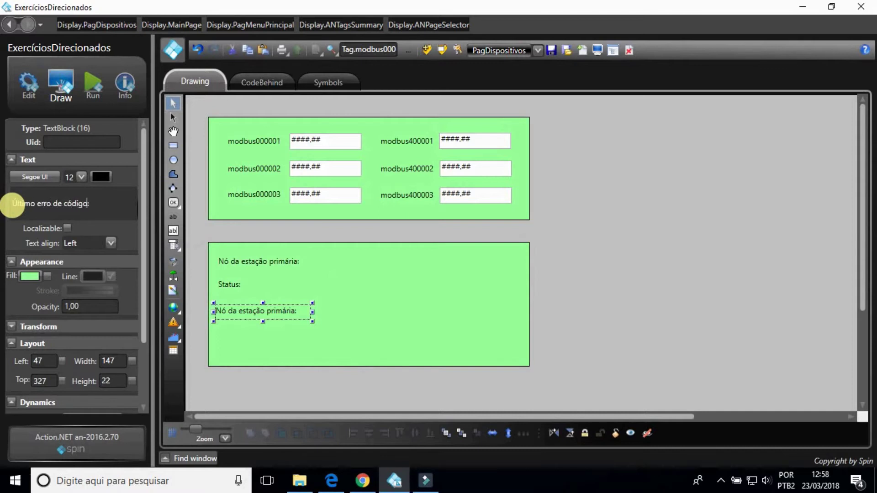
text(Último erro de código:)
click(655, 281)
Place a fourth label copy at the end of the column and change its text to "Horário do último erro:"
key(ctrl+v)
drag(299, 262, 290, 338)
drag(94, 205, 13, 206)
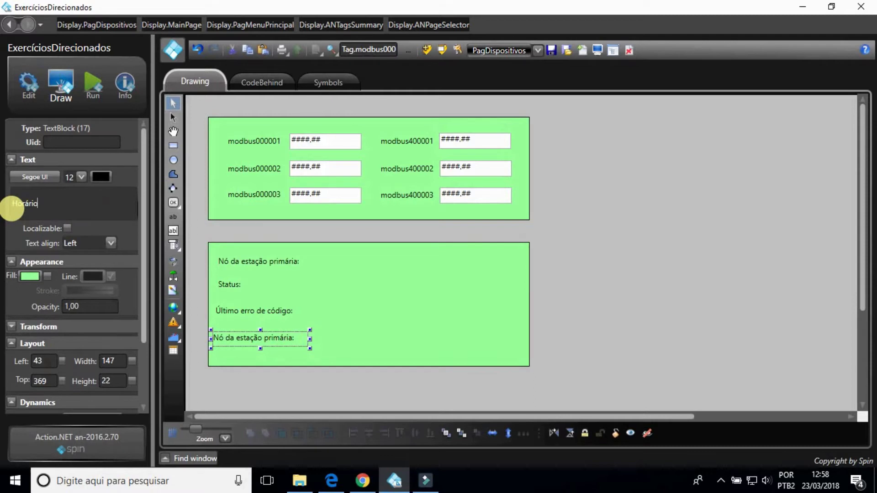
click(312, 323)
Align the left edges of the four labels in the lower rectangle
click(276, 338)
ctrl+click(268, 308)
ctrl+click(270, 276)
ctrl+click(268, 263)
click(353, 434)
Duplicate the four labels as a second column to their right, level with the originals
click(587, 314)
key(ctrl+v)
drag(293, 289, 427, 270)
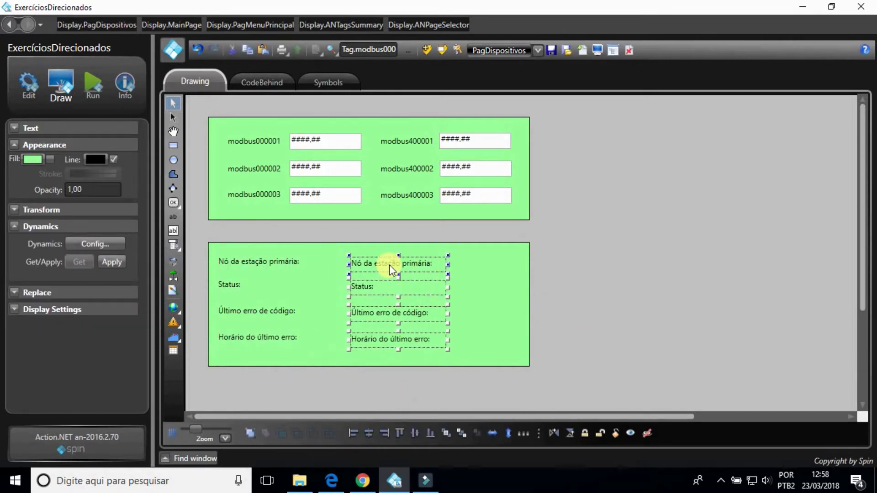
key(Up)
key(Up)
key(Up)
click(446, 280)
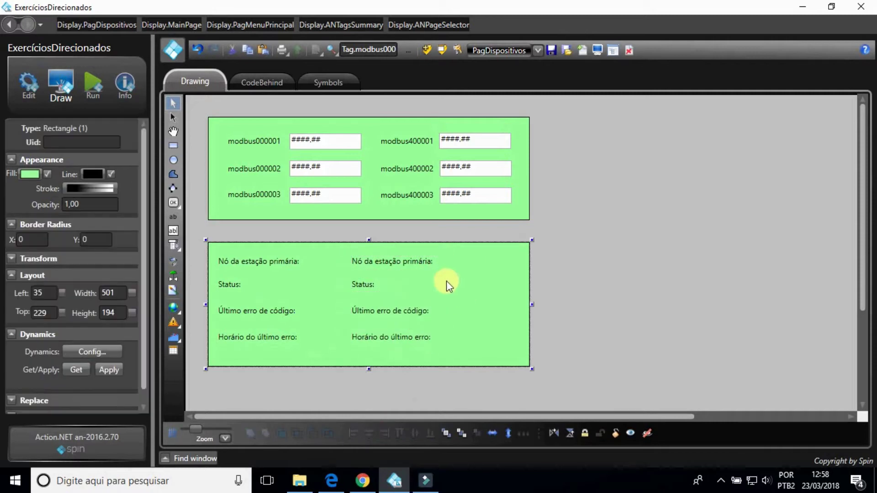
Give the second-column "Nó da estação primária:" text a TextOutput dynamic with expression Device.Node.modNode.PrimaryStation and widen it to about 214
double_click(409, 259)
click(227, 309)
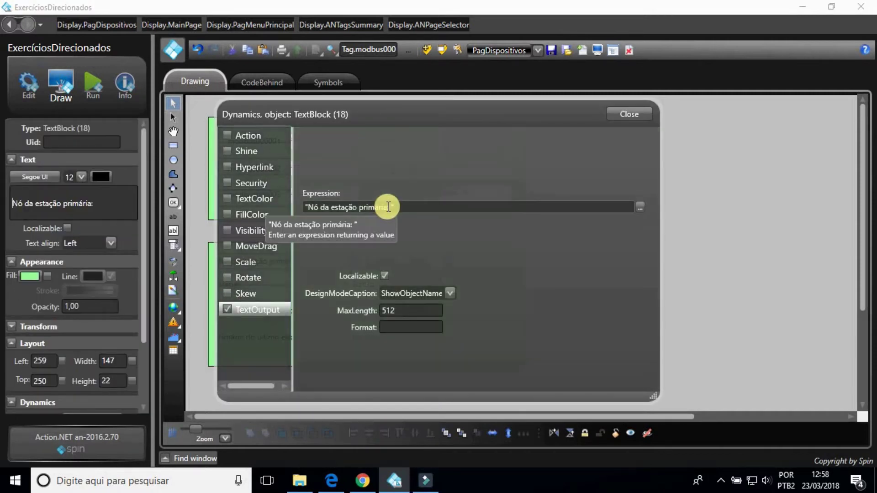
drag(389, 207, 309, 207)
text(D)
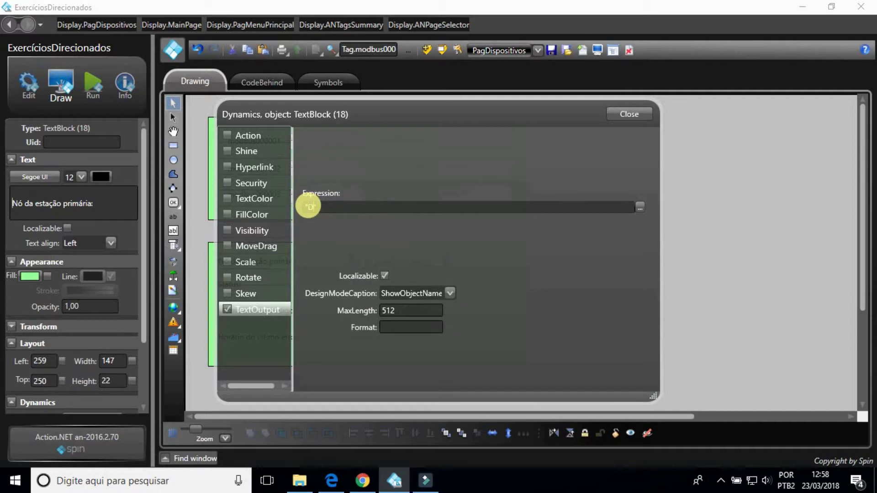
text(evice.Node.modNode.P)
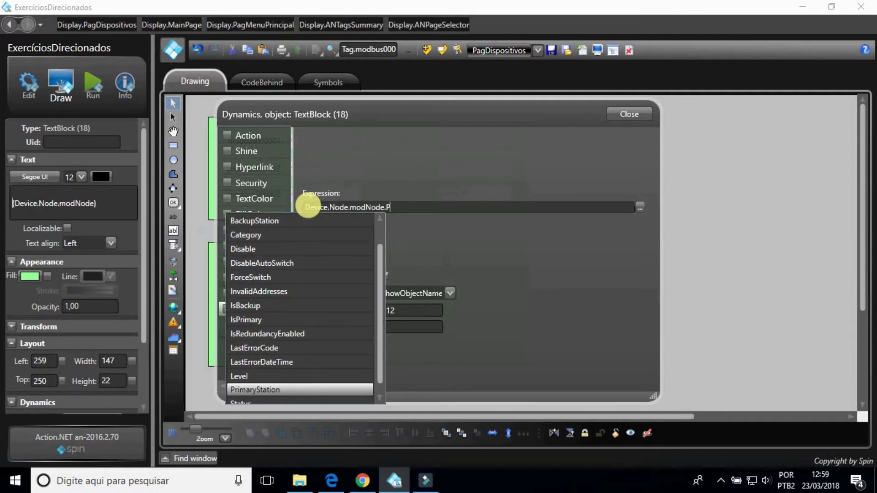
key(Return)
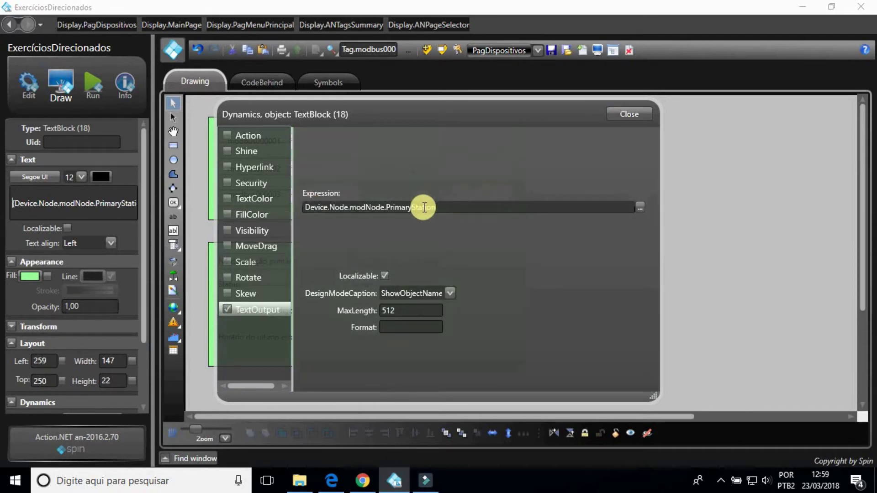
triple_click(421, 204)
click(615, 119)
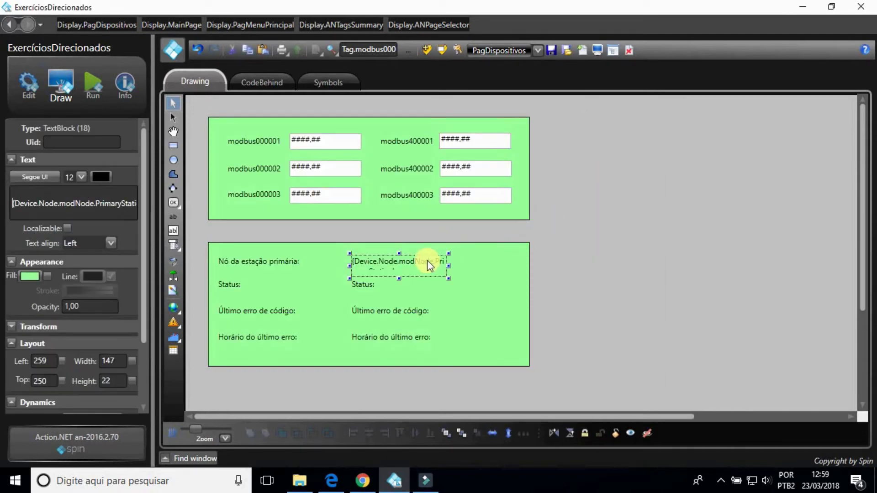
drag(450, 265, 494, 264)
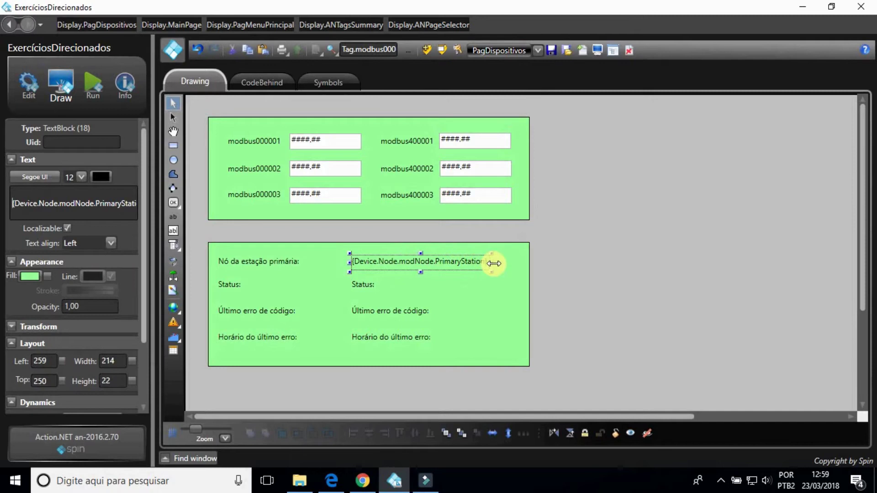
Give the second-column "Status:" text a TextOutput dynamic with the expression Device.Node.modNode.Status
double_click(364, 295)
click(256, 310)
triple_click(386, 207)
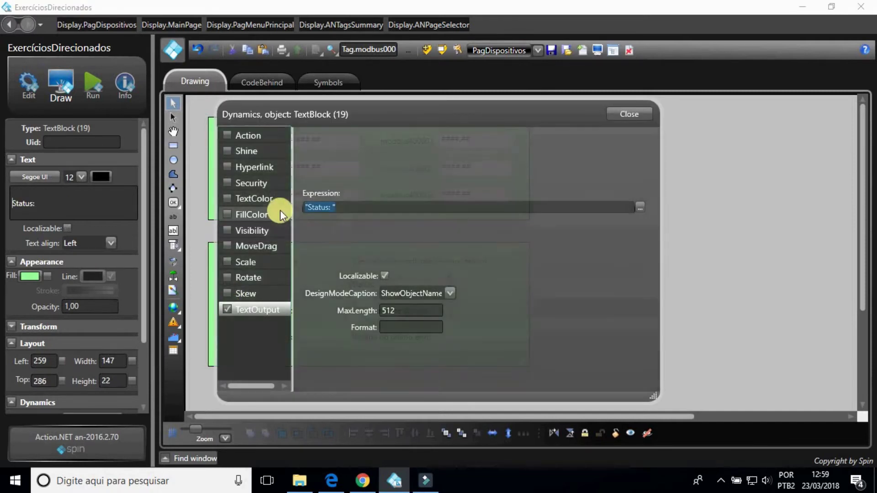
key(ctrl+v)
key(BackSpace)
key(BackSpace)
key(BackSpace)
key(BackSpace)
key(BackSpace)
key(BackSpace)
key(BackSpace)
key(BackSpace)
key(BackSpace)
key(BackSpace)
key(BackSpace)
key(BackSpace)
key(BackSpace)
key(BackSpace)
key(BackSpace)
text(.S)
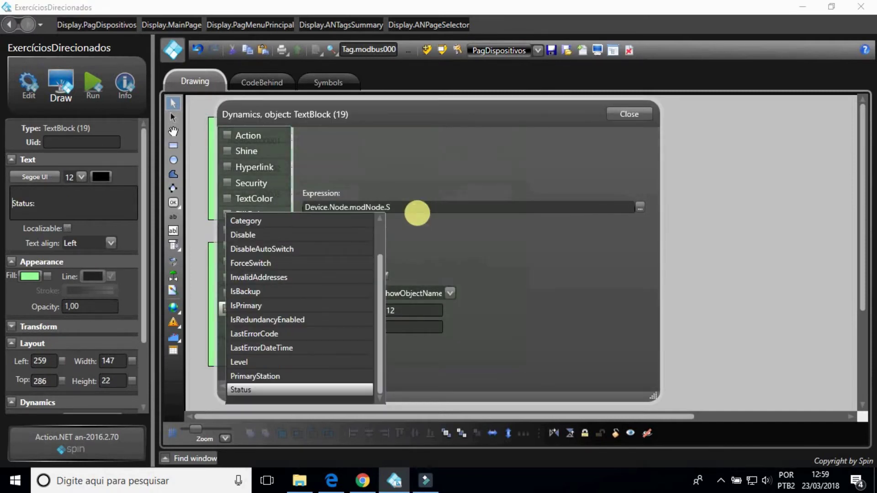
key(Return)
click(627, 112)
click(619, 229)
click(427, 282)
Give the second-column "Último erro de código:" text a TextOutput dynamic with expression Device.Node.modNode.LastErrorCode and widen it to fit
double_click(408, 309)
click(254, 310)
drag(423, 208, 298, 206)
key(ctrl+v)
key(BackSpace)
key(BackSpace)
key(BackSpace)
key(BackSpace)
key(BackSpace)
key(BackSpace)
key(BackSpace)
key(BackSpace)
key(BackSpace)
key(BackSpace)
key(BackSpace)
key(BackSpace)
key(BackSpace)
key(BackSpace)
text(Las)
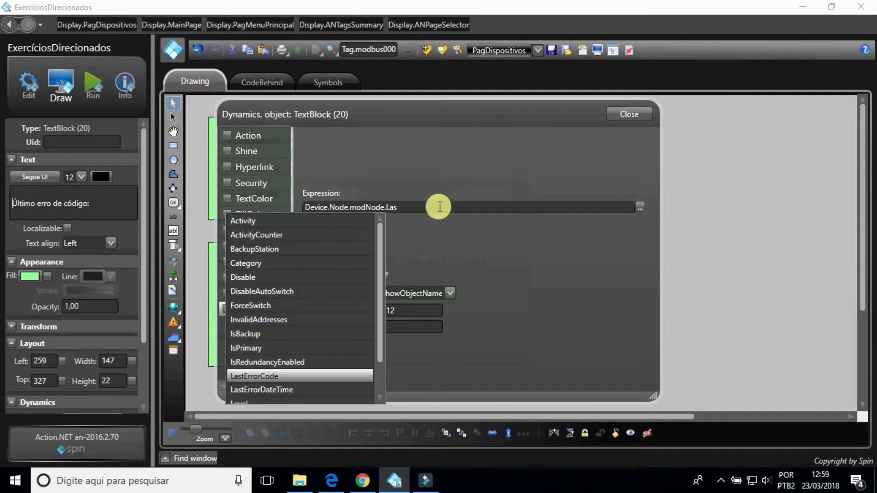
key(Return)
click(633, 114)
drag(449, 314, 486, 315)
Give the second-column "Horário do último erro:" text a TextOutput dynamic with expression Device.Node.modNode.LastErrorDateTime and widen it to about 233
double_click(408, 345)
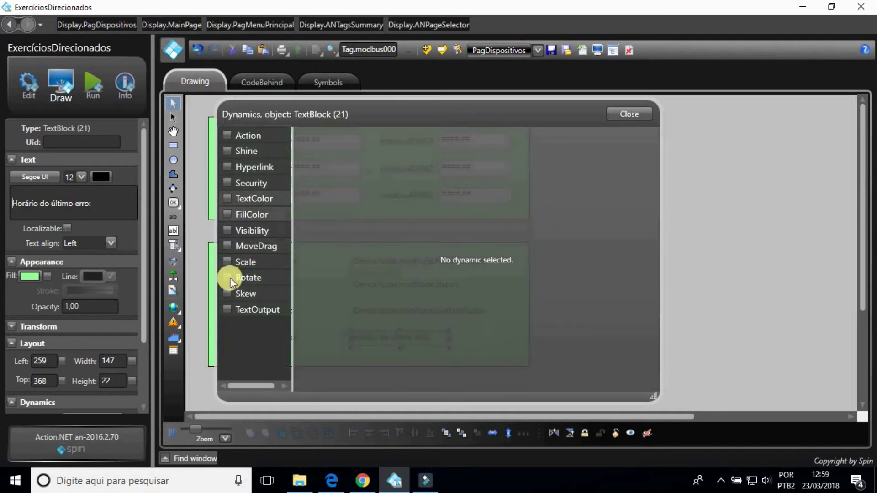
click(227, 309)
key(ctrl+v)
drag(438, 207, 386, 206)
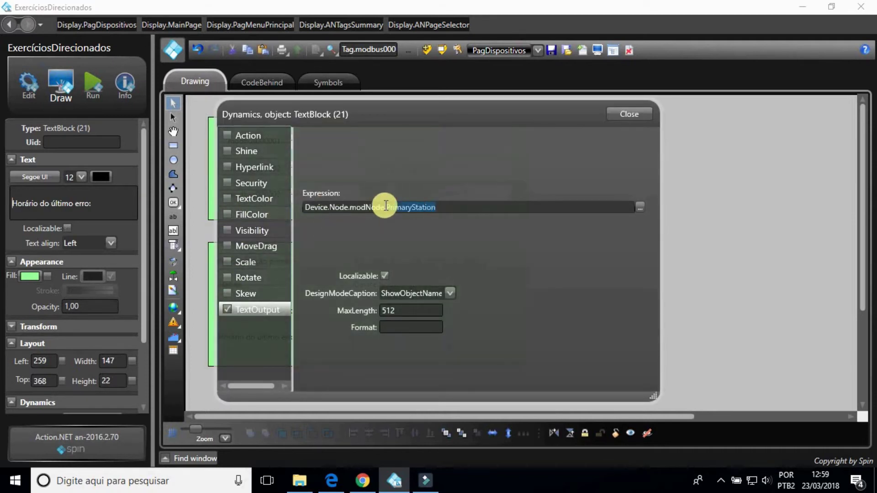
text(.)
key(Down)
key(Return)
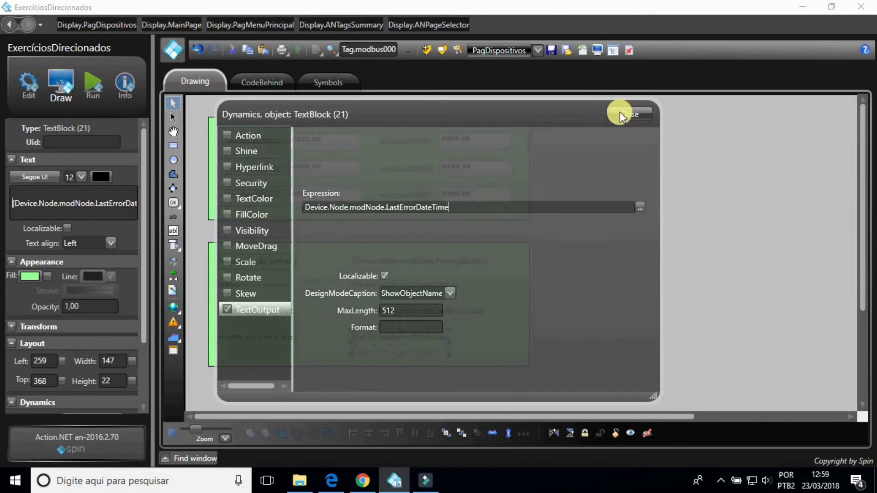
click(620, 112)
drag(448, 341, 505, 334)
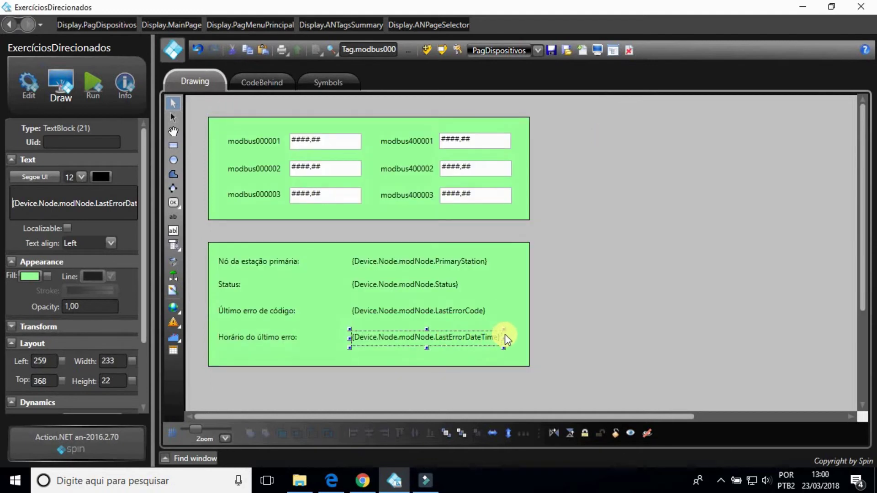
click(607, 315)
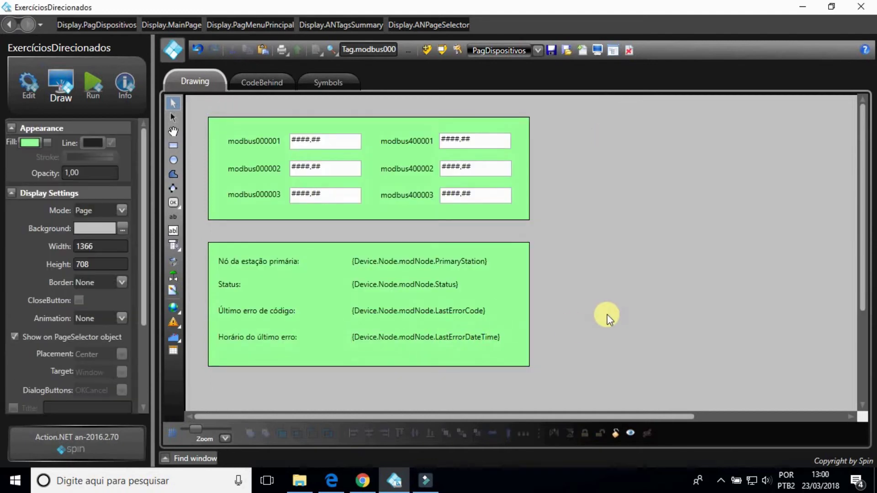
On the MainPage display, give the Dispositivo button a MouseLeftButtonDown action of type OpenDisplay that opens PagDispositivos
click(539, 51)
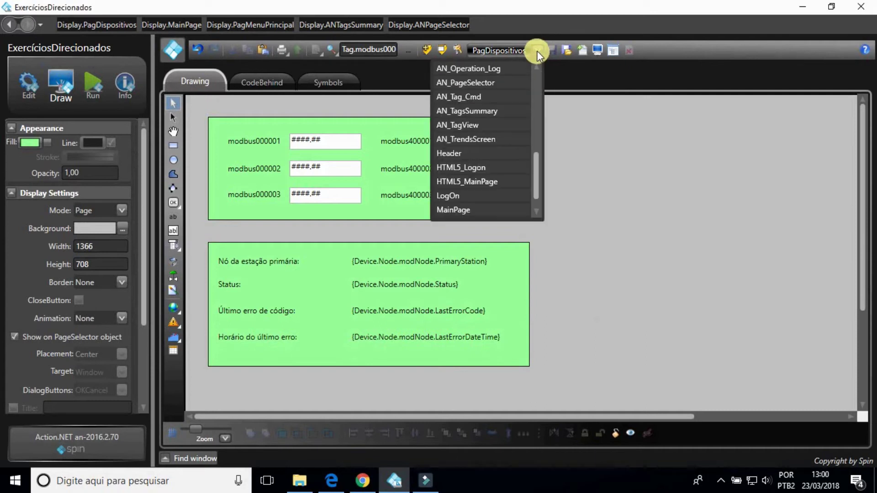
scroll(501, 209, down, 2)
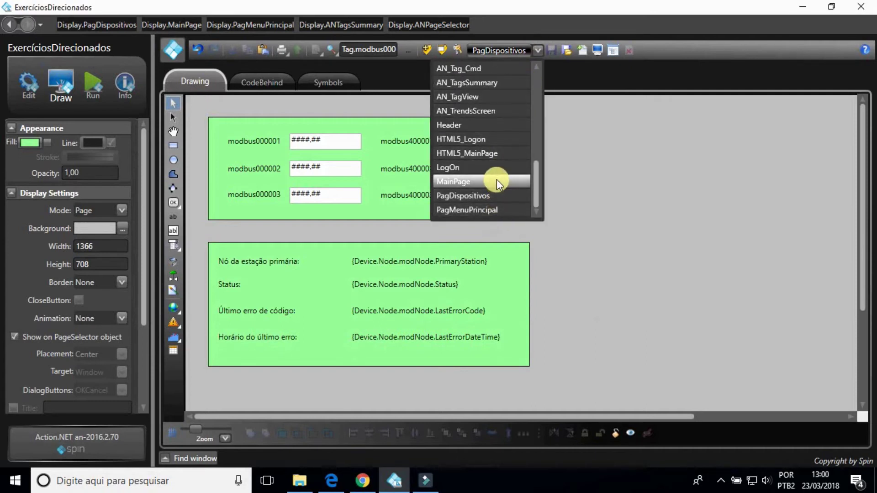
click(498, 181)
double_click(289, 178)
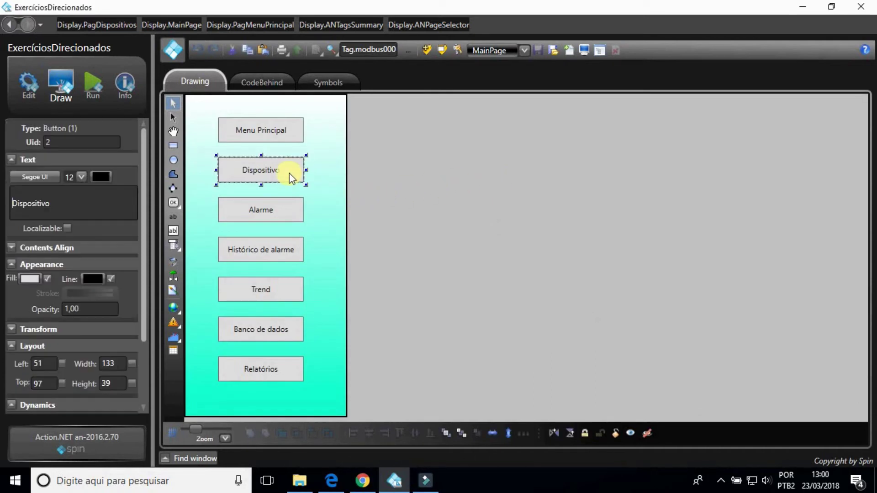
click(231, 138)
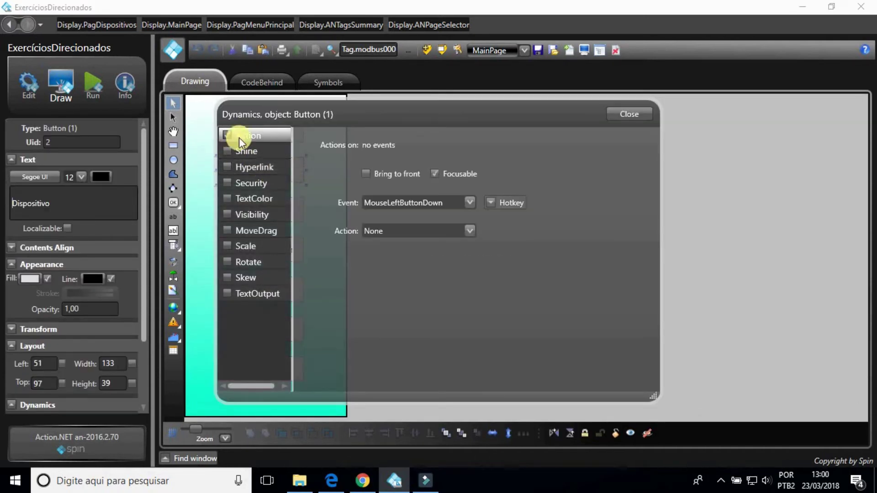
click(385, 232)
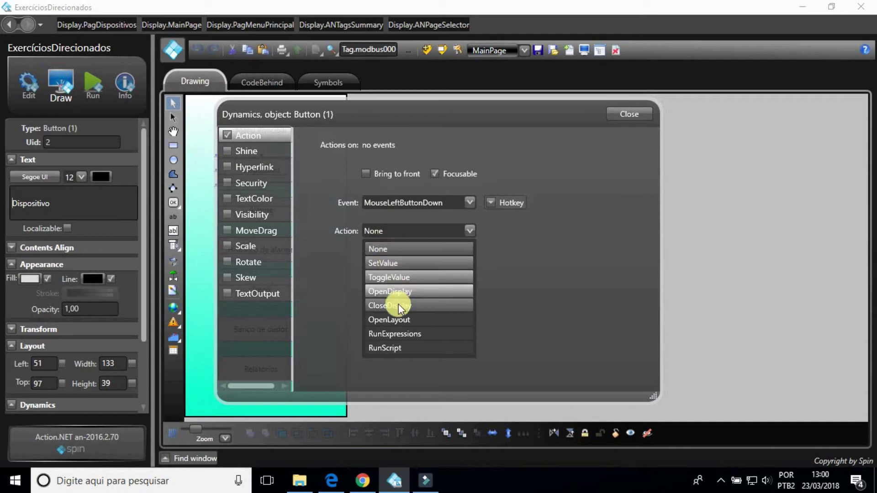
click(396, 292)
click(413, 258)
text(Pa)
key(Return)
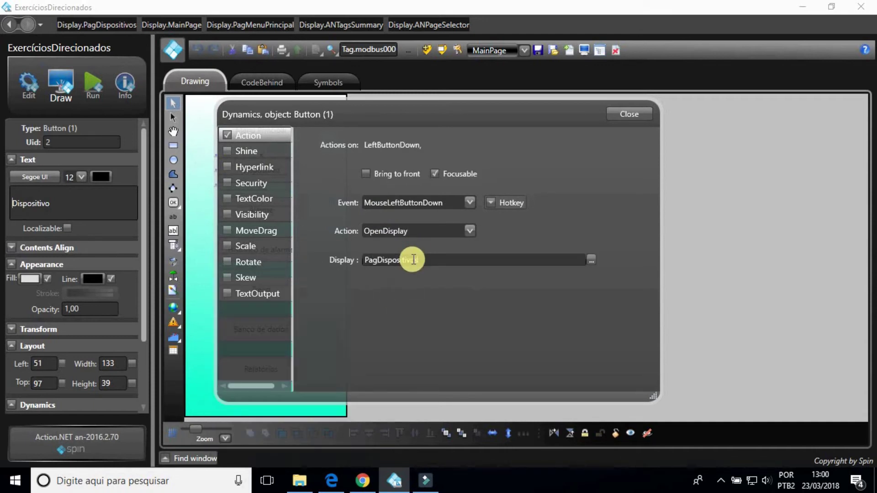
click(638, 114)
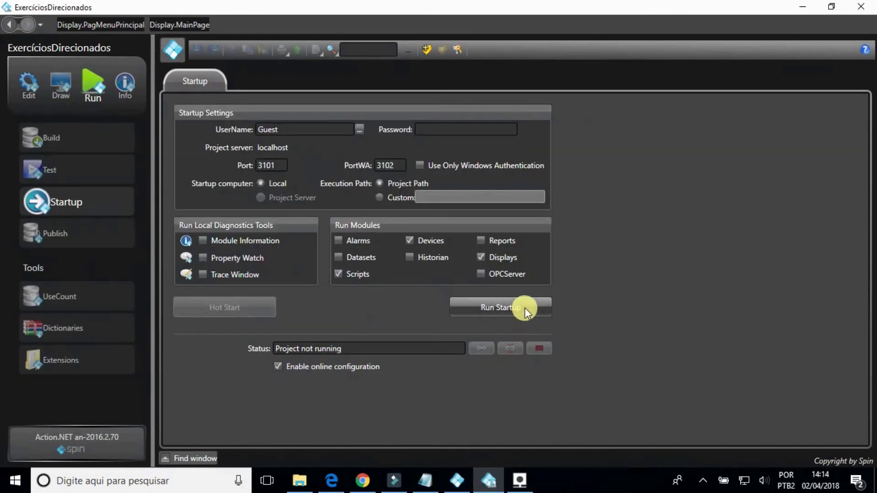
Run the project startup and select area 1 on the Menu Principal page
click(525, 308)
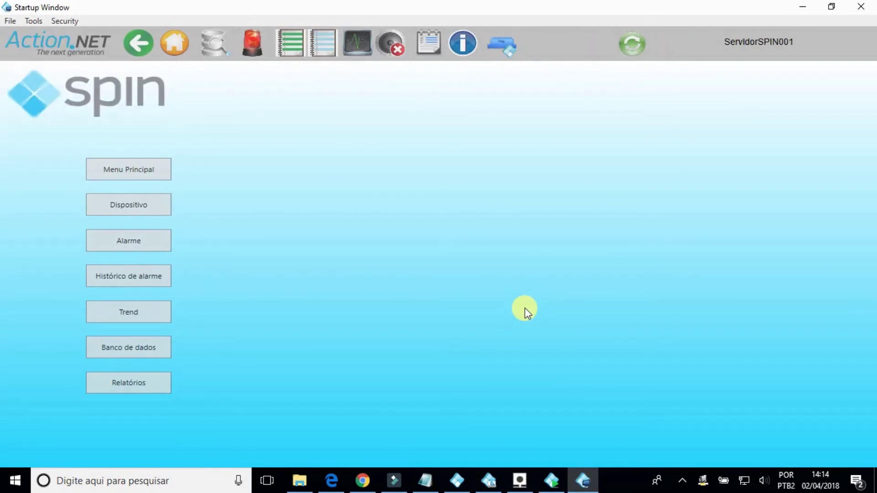
click(133, 176)
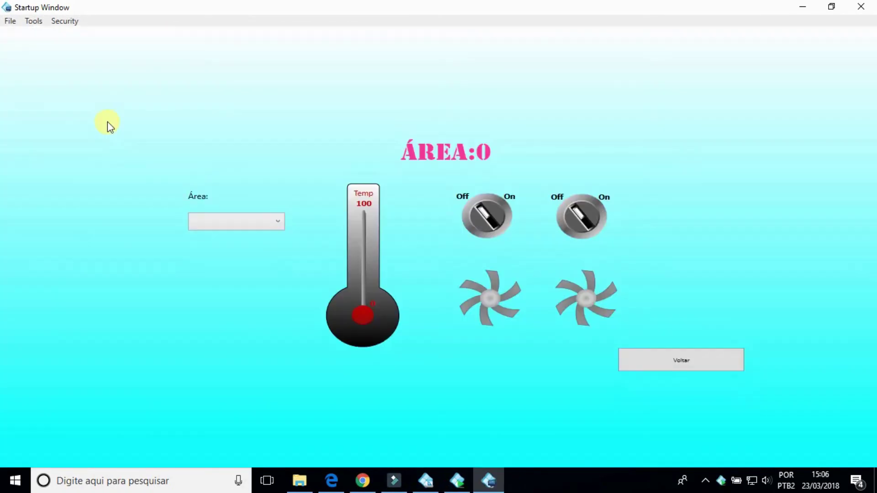
click(280, 229)
click(271, 238)
Test area 1 by turning both fan switches on and back off
click(483, 223)
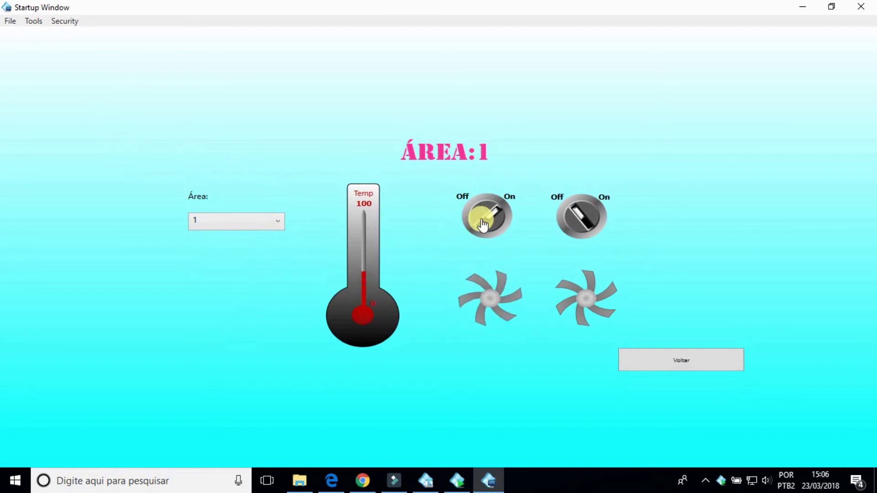
click(364, 289)
click(581, 219)
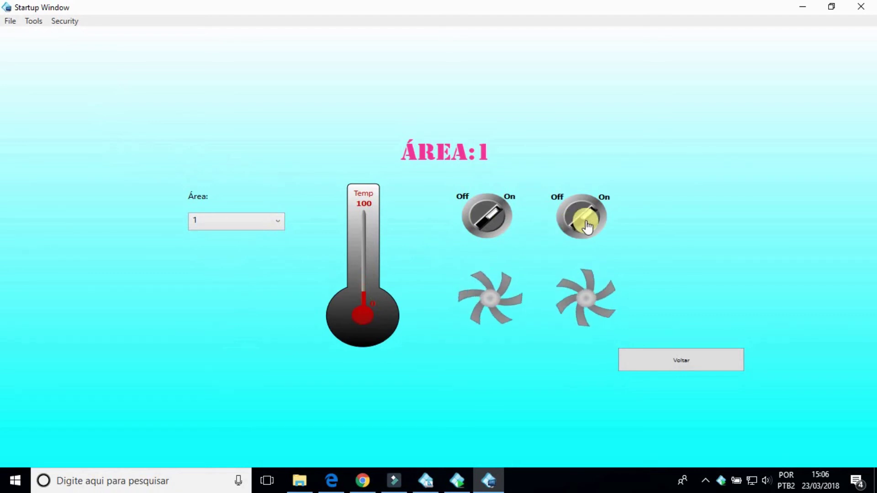
click(493, 227)
click(579, 223)
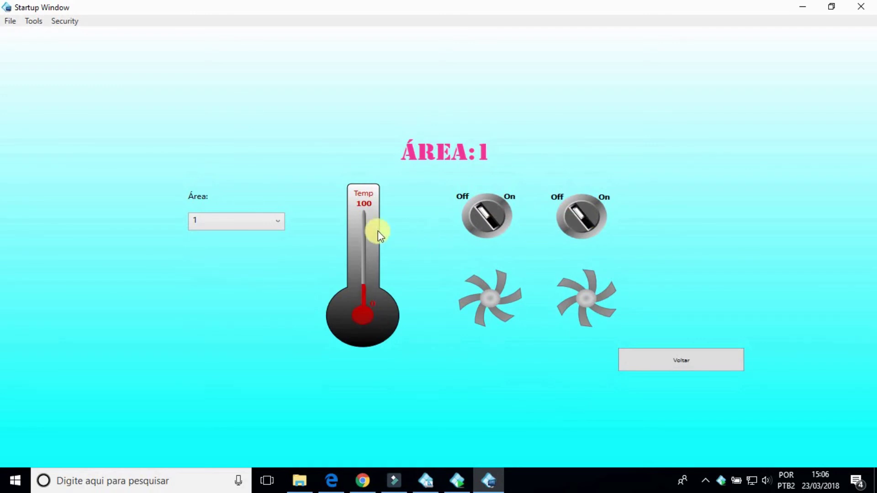
Select the next area in the Área list and operate both of its fan switches
click(274, 222)
click(253, 255)
click(486, 218)
click(585, 220)
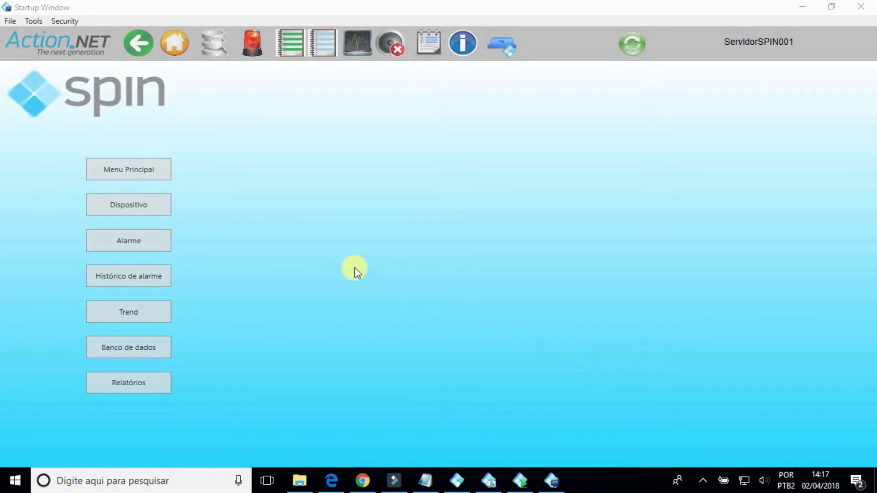
Open the Dispositivo page in the running project and start the Modbus Master simulator from the project's device channels
click(158, 207)
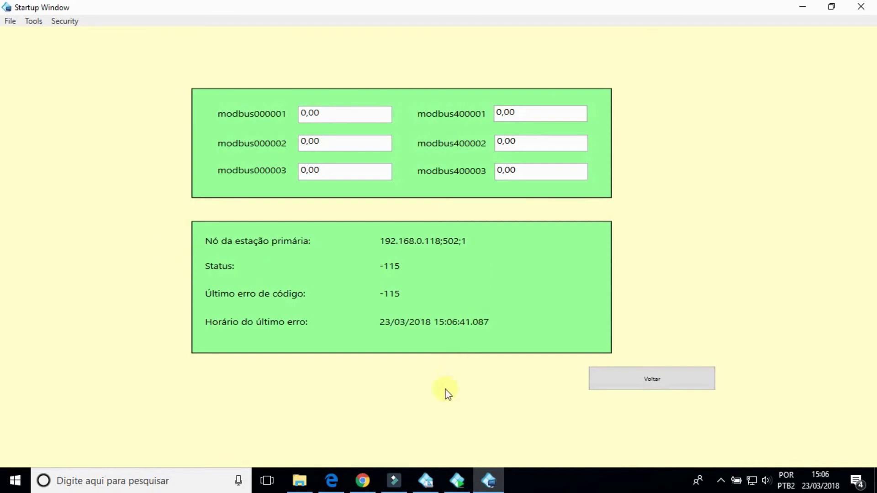
click(420, 485)
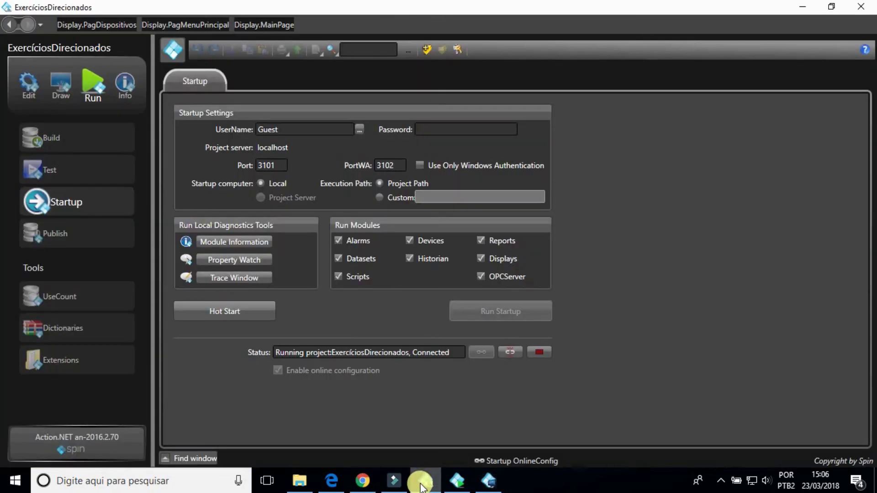
click(45, 94)
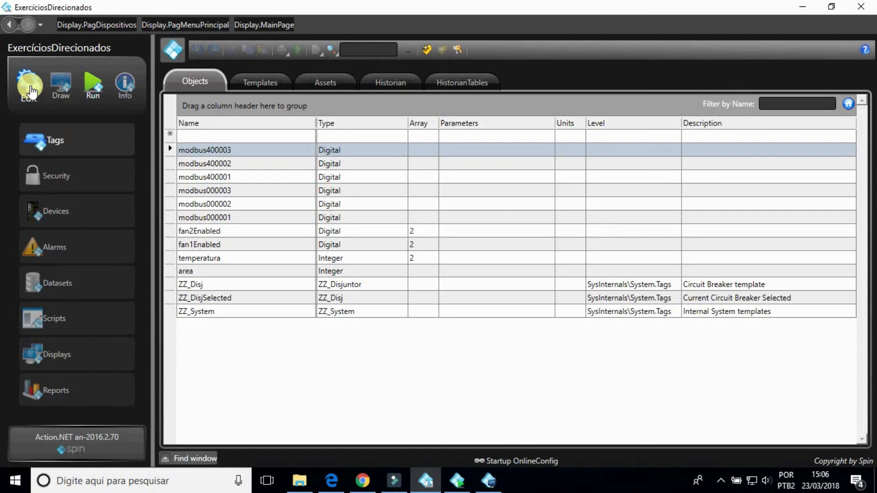
click(76, 210)
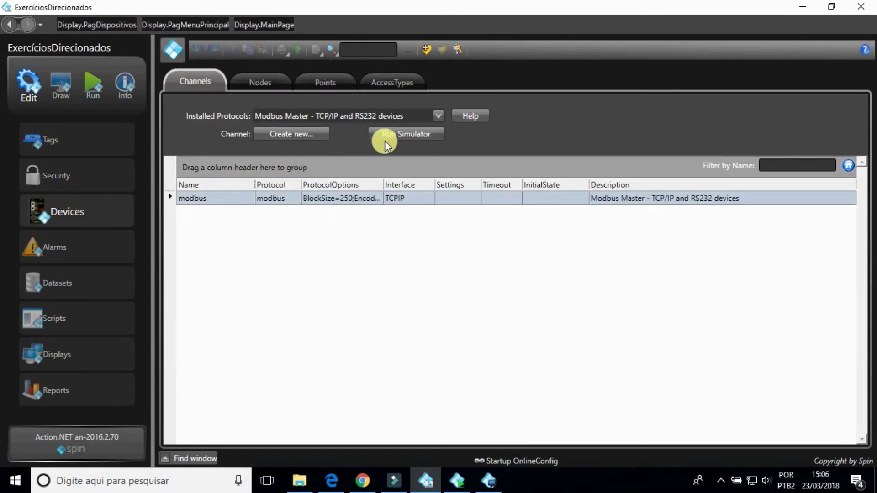
click(396, 134)
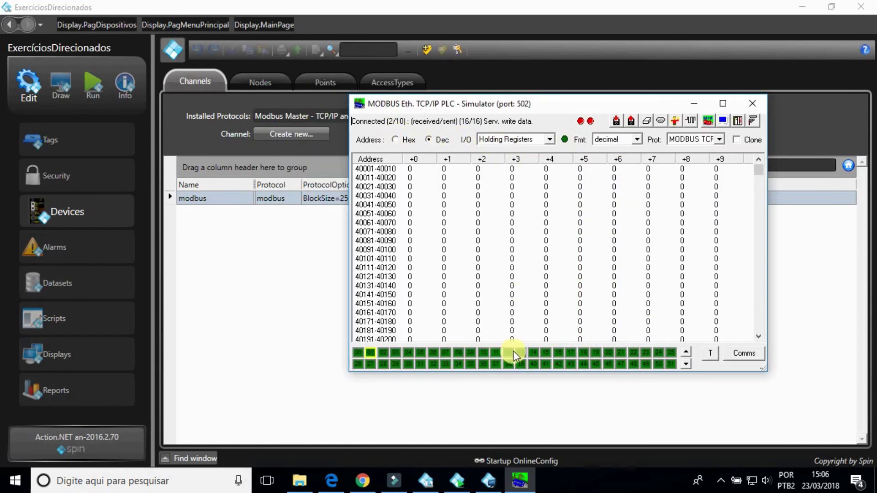
Place the Modbus simulator beside the running Dispositivo page and set holding registers 40001 and 40002 to 1
click(487, 480)
click(511, 487)
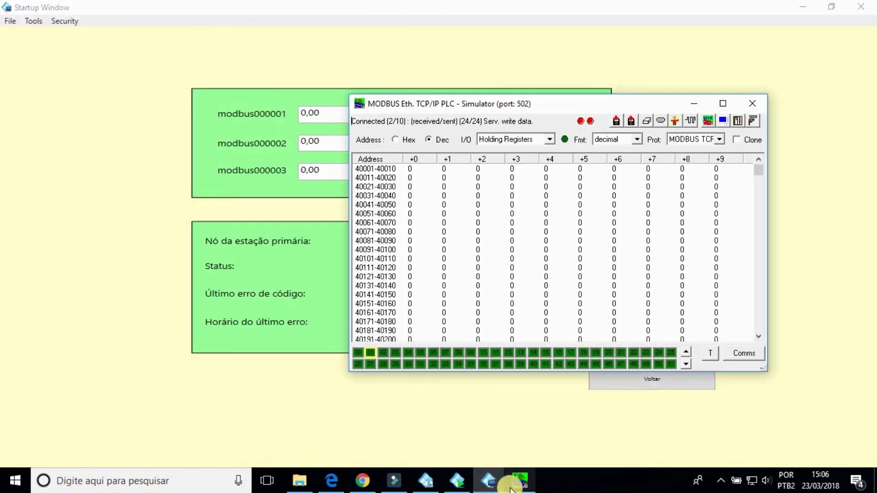
drag(535, 105, 775, 111)
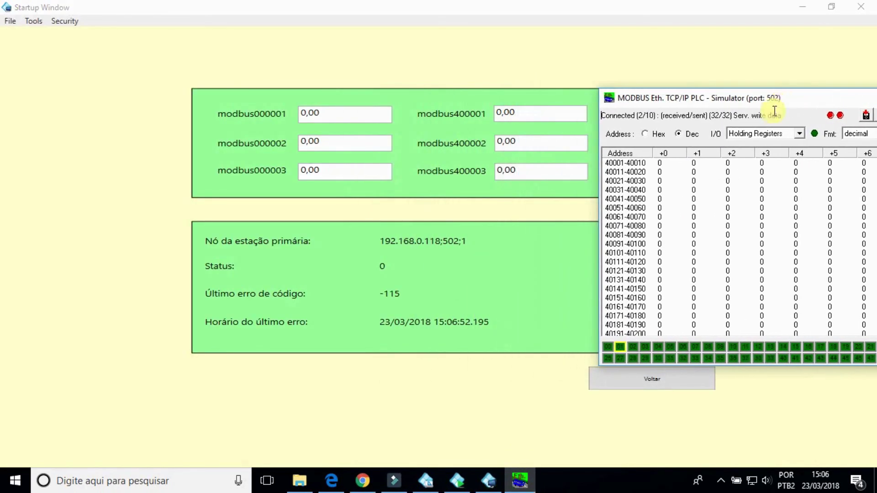
double_click(661, 165)
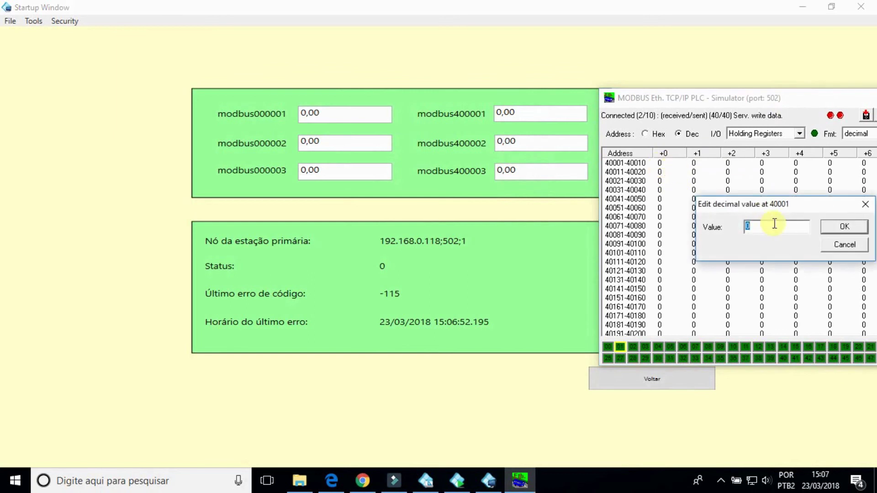
text(1)
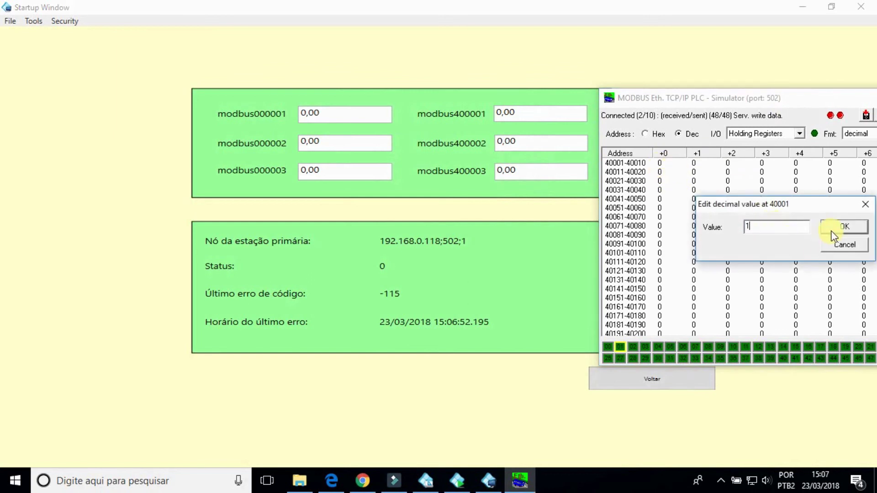
click(833, 228)
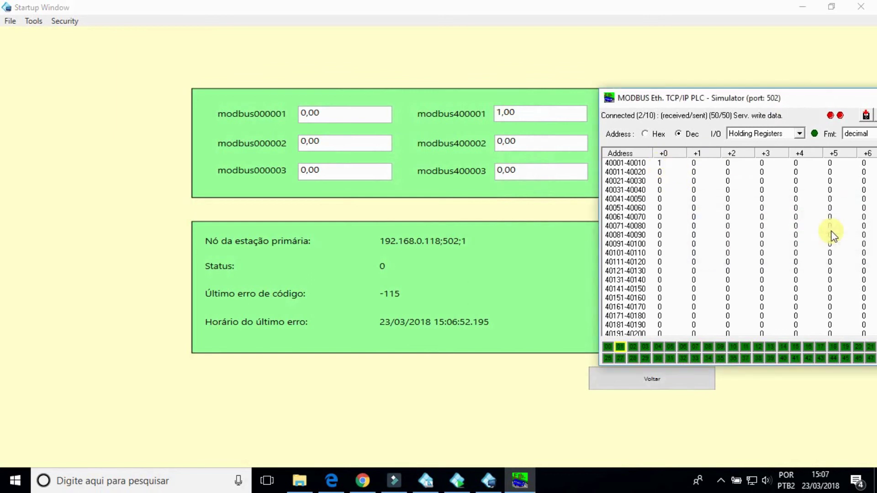
double_click(694, 165)
text(1)
click(844, 229)
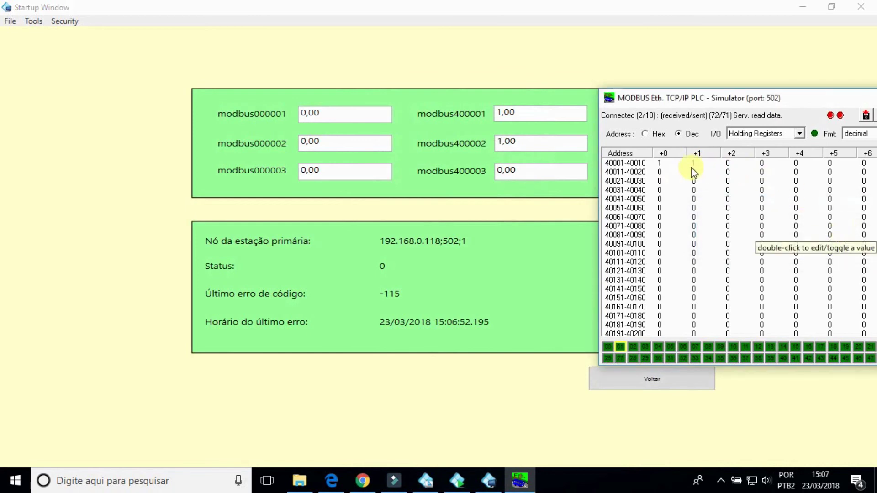
Set modbus400003 to 1 on the running page and bring the simulator back to check the holding register
click(538, 166)
text(1)
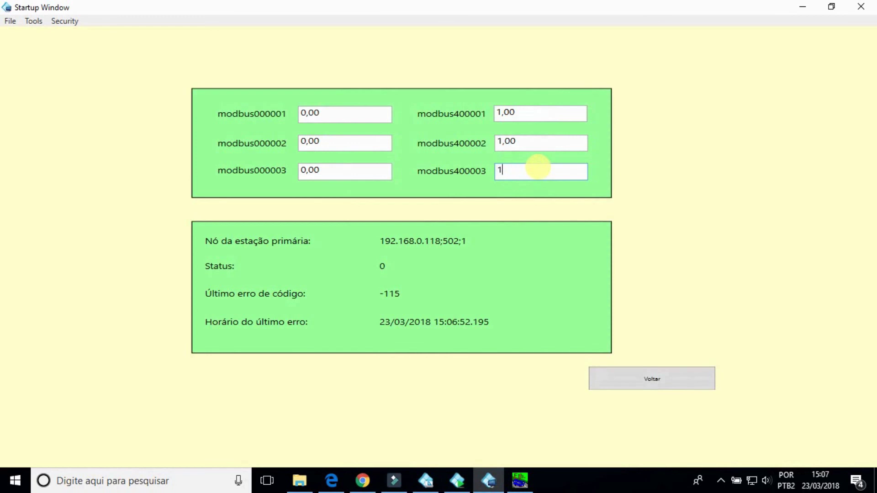
click(519, 479)
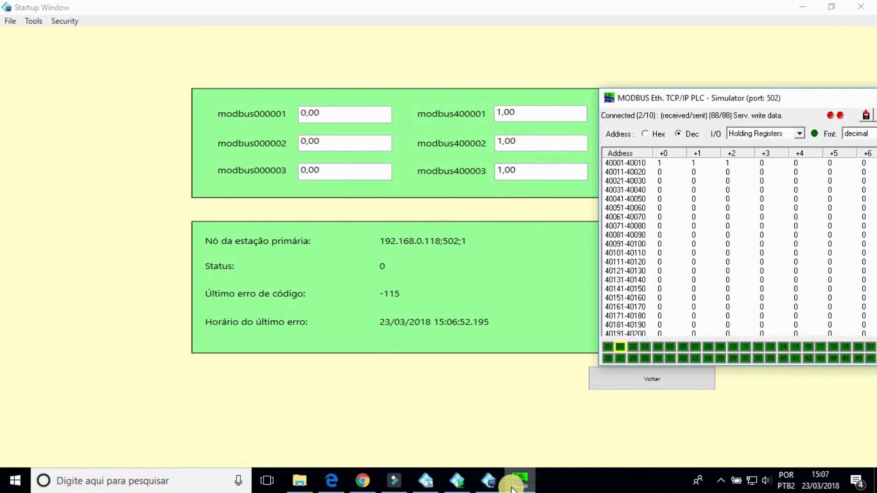
Show the Coil Outputs in the simulator and set modbus000001 to 1 on the running page
click(770, 133)
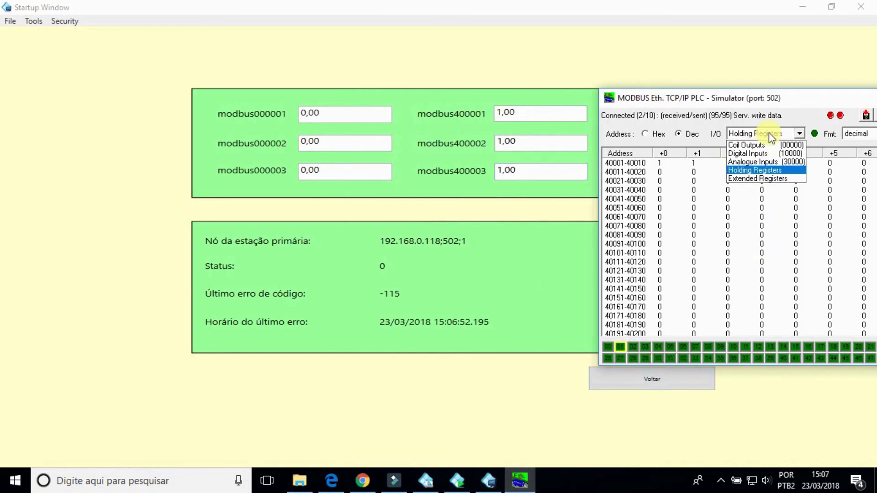
click(770, 145)
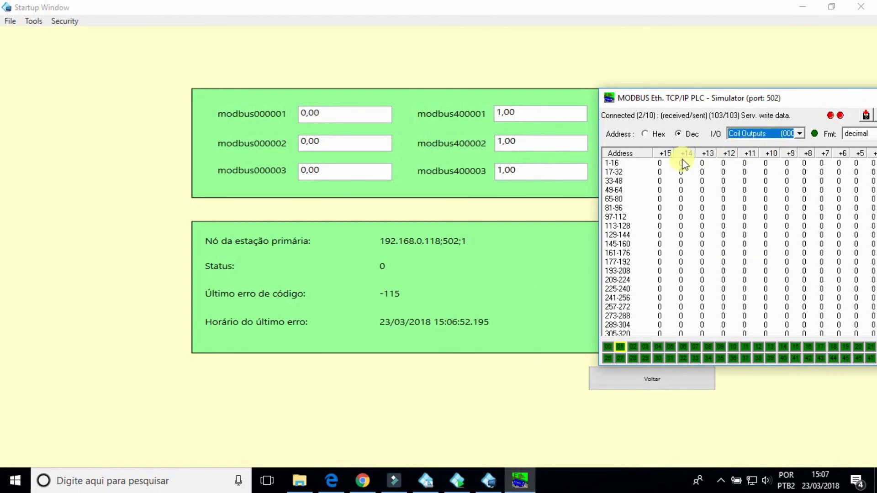
click(337, 112)
text(1)
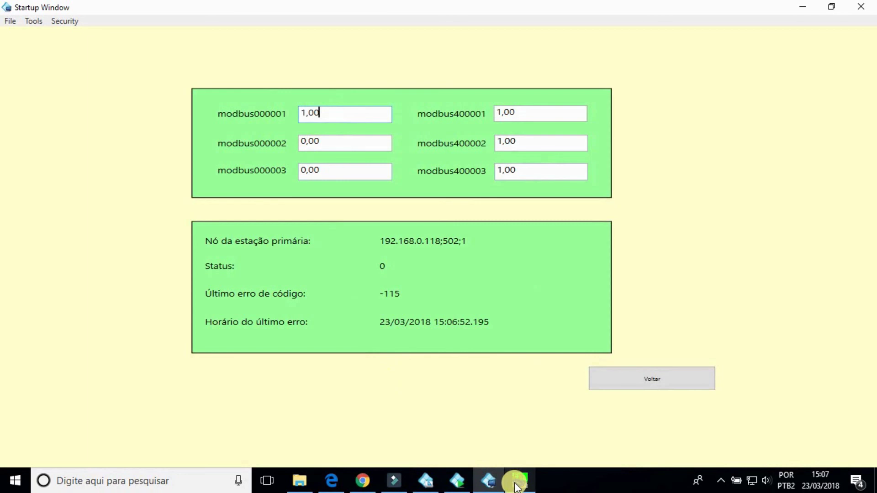
Set the +14 and +13 coils of addresses 1-16 to 1 in the Modbus simulator, then close the simulator
click(520, 481)
click(687, 164)
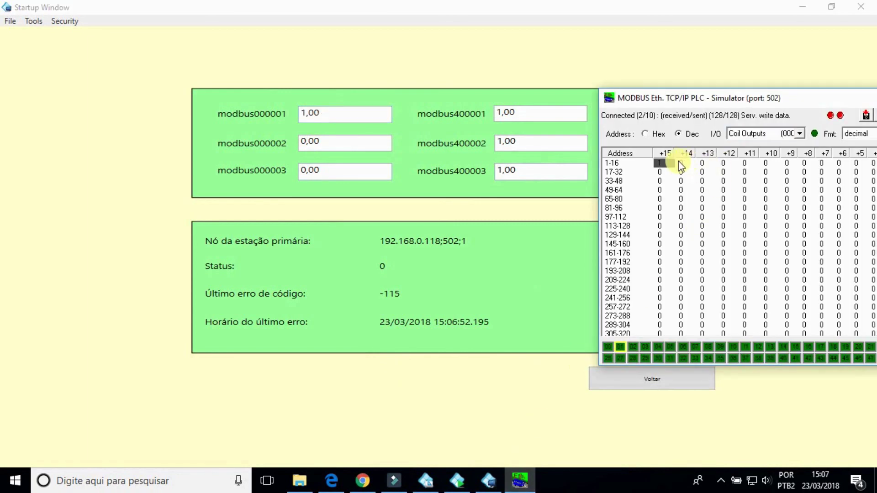
double_click(683, 165)
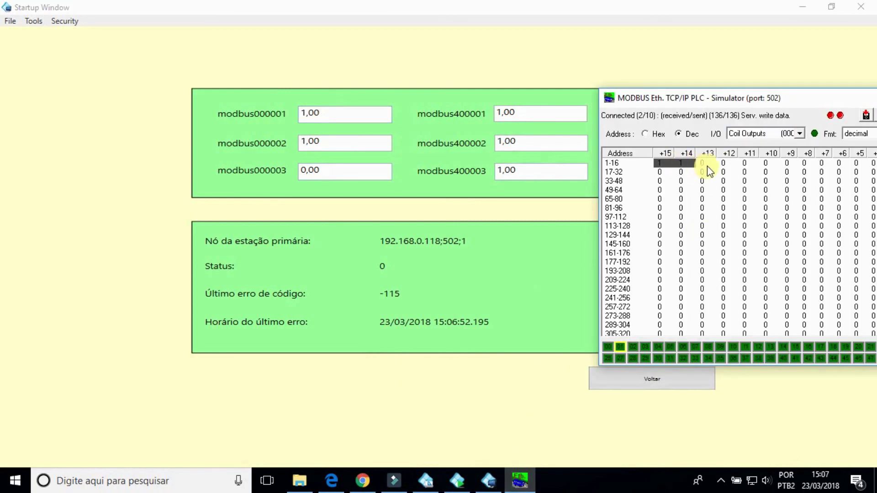
click(707, 166)
drag(661, 99, 472, 112)
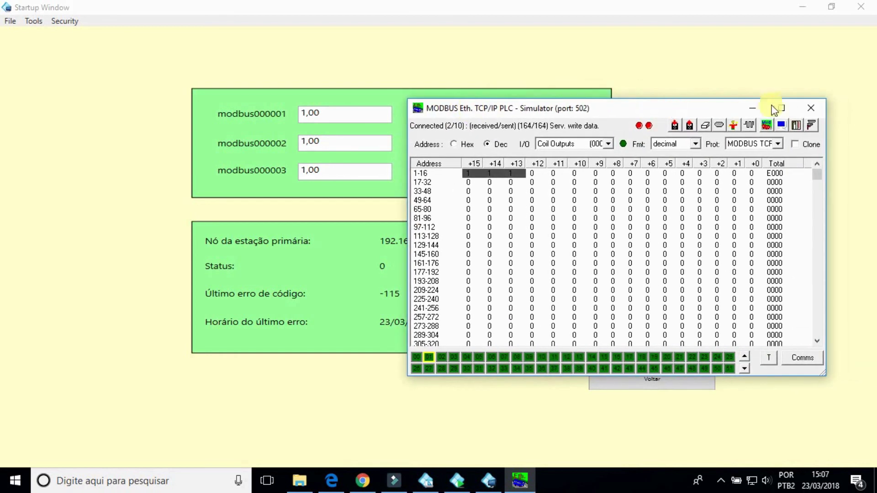
click(810, 108)
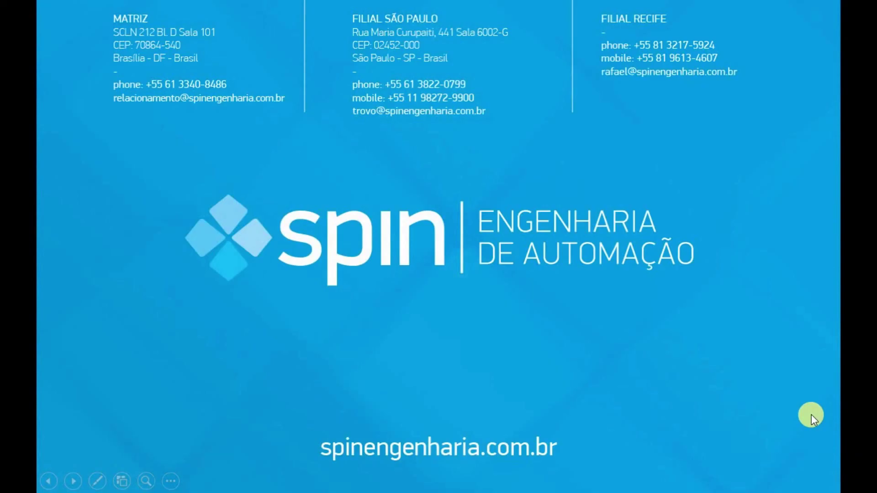